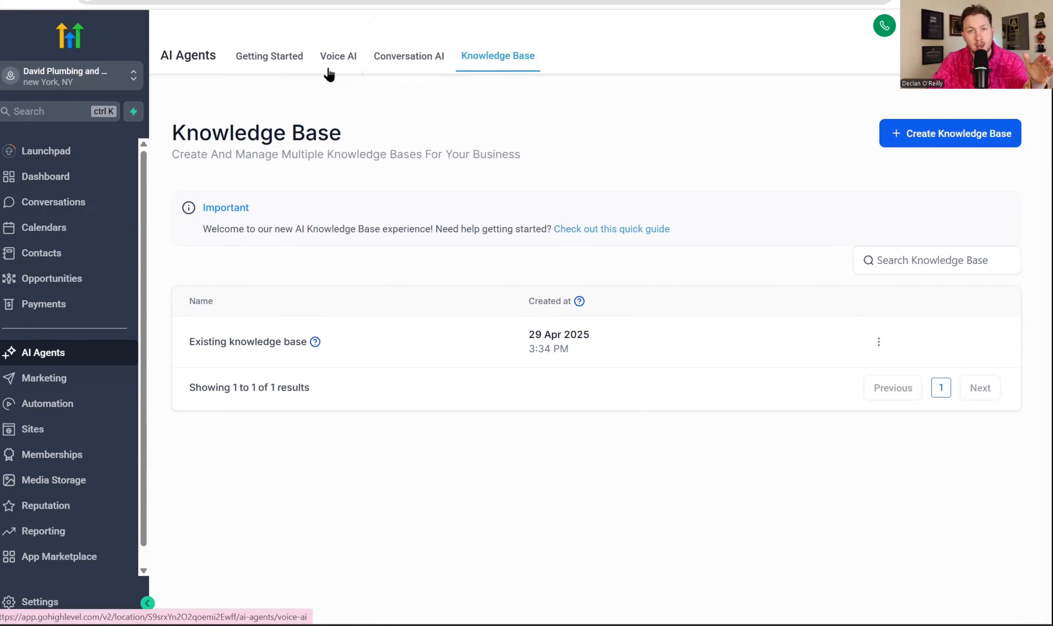
# Create a new knowledge base named "Daves Plumbing" and continue to its edit page
pyautogui.click(931, 134)
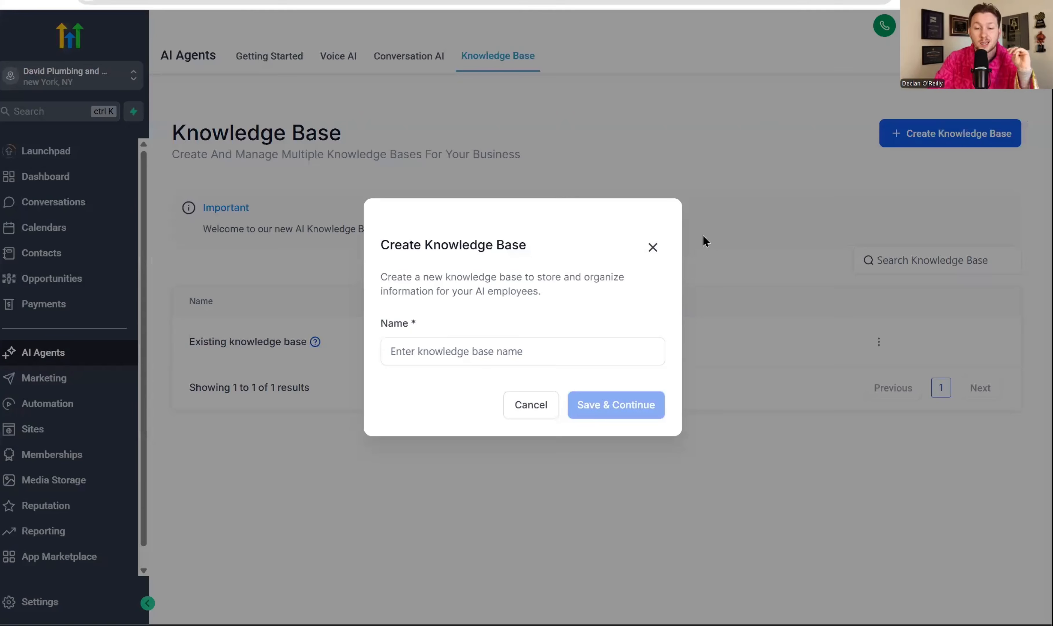
pyautogui.click(584, 346)
pyautogui.write('Daves Plumbing')
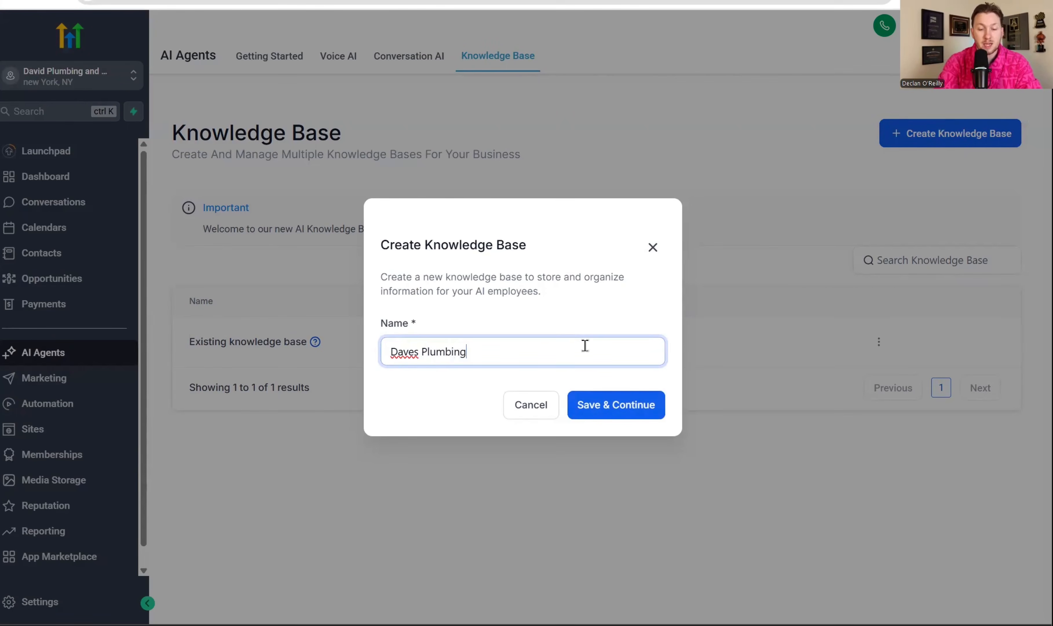
pyautogui.click(631, 406)
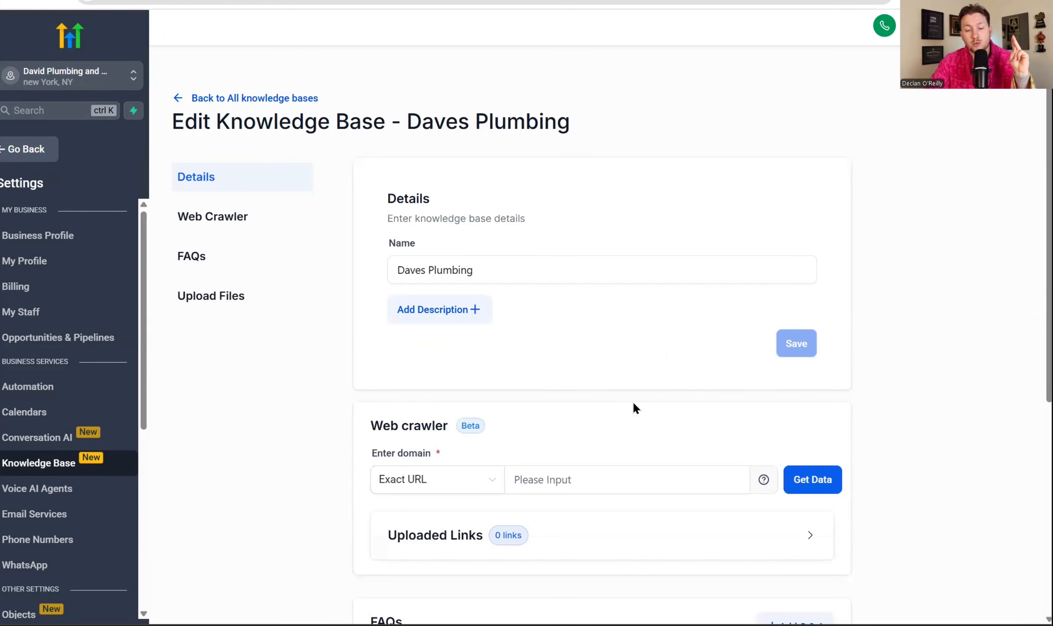
pyautogui.scroll(-5, 634, 407)
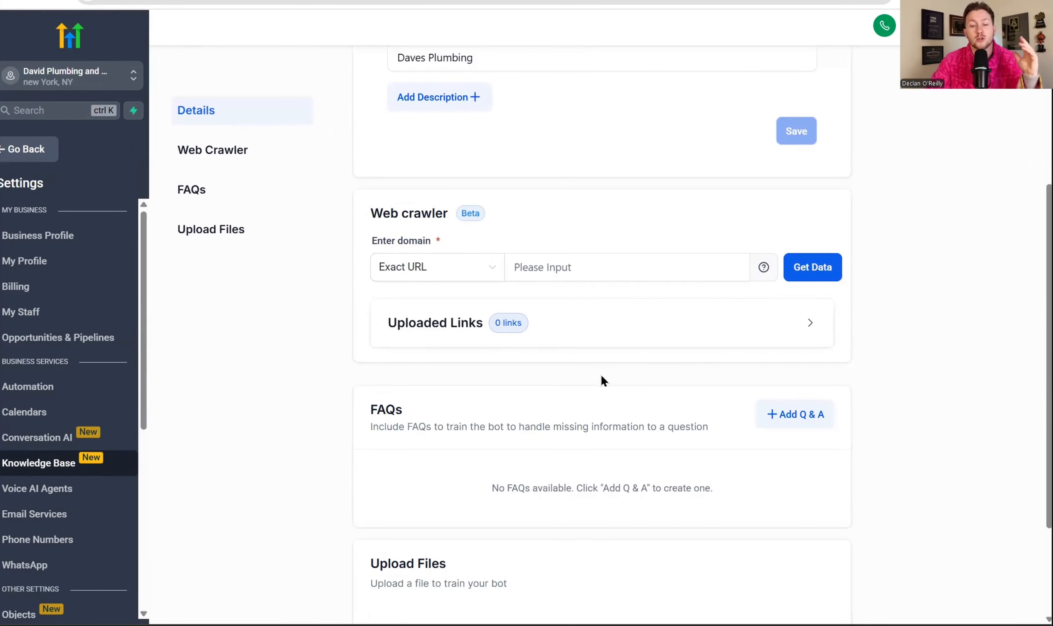
pyautogui.click(582, 273)
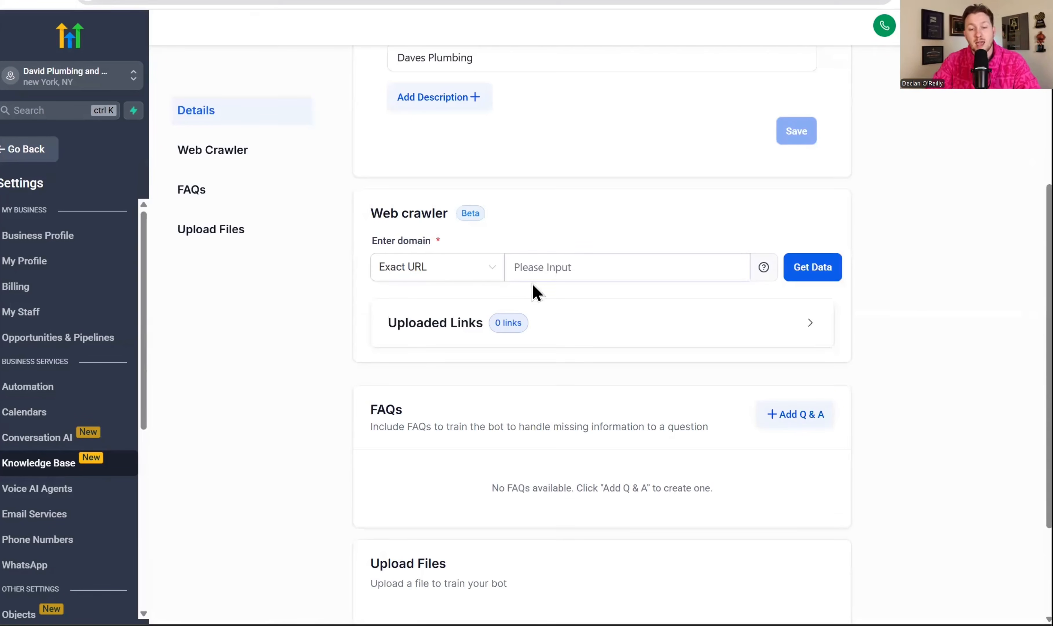
pyautogui.click(560, 266)
pyautogui.write('https://davidsplumbingandsons.com/')
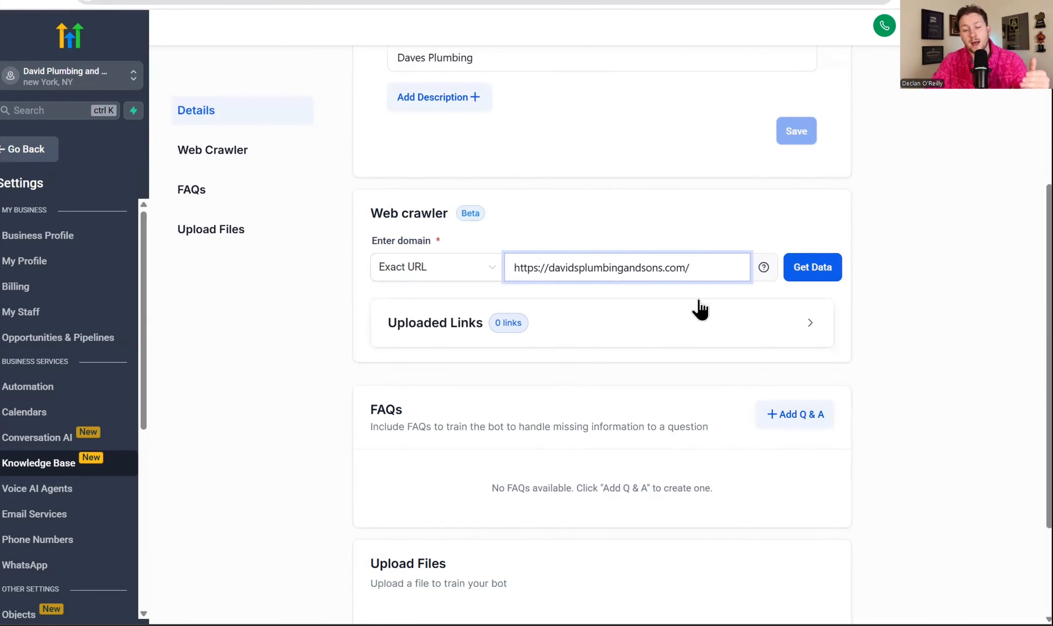
pyautogui.click(808, 274)
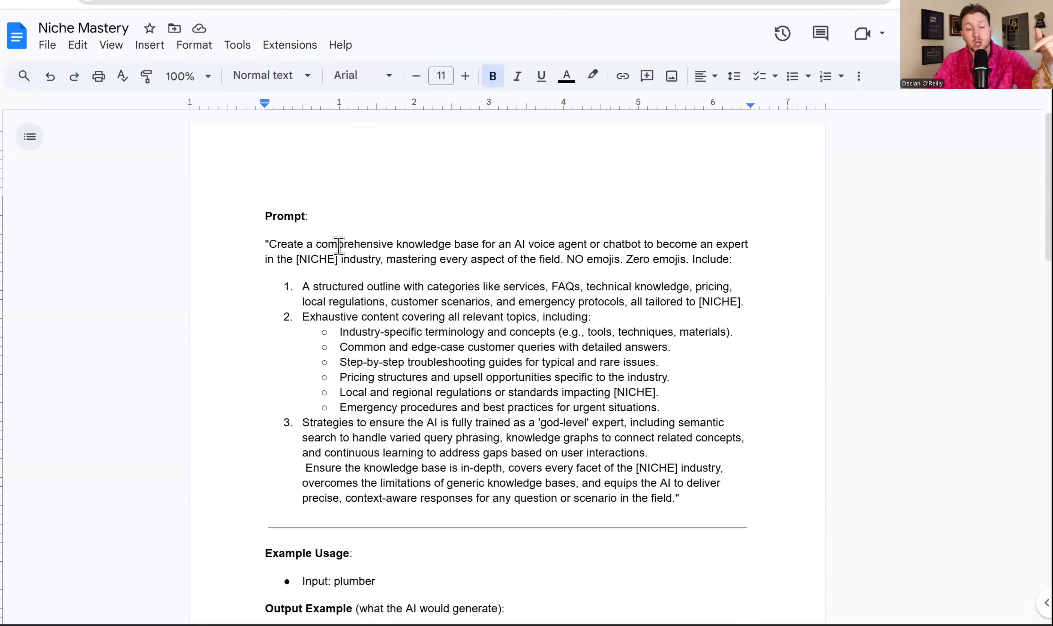
# Copy the full prompt text, including its example, from the Niche Mastery document into a new ChatGPT chat
pyautogui.scroll(-10, 335, 278)
pyautogui.scroll(-5, 452, 307)
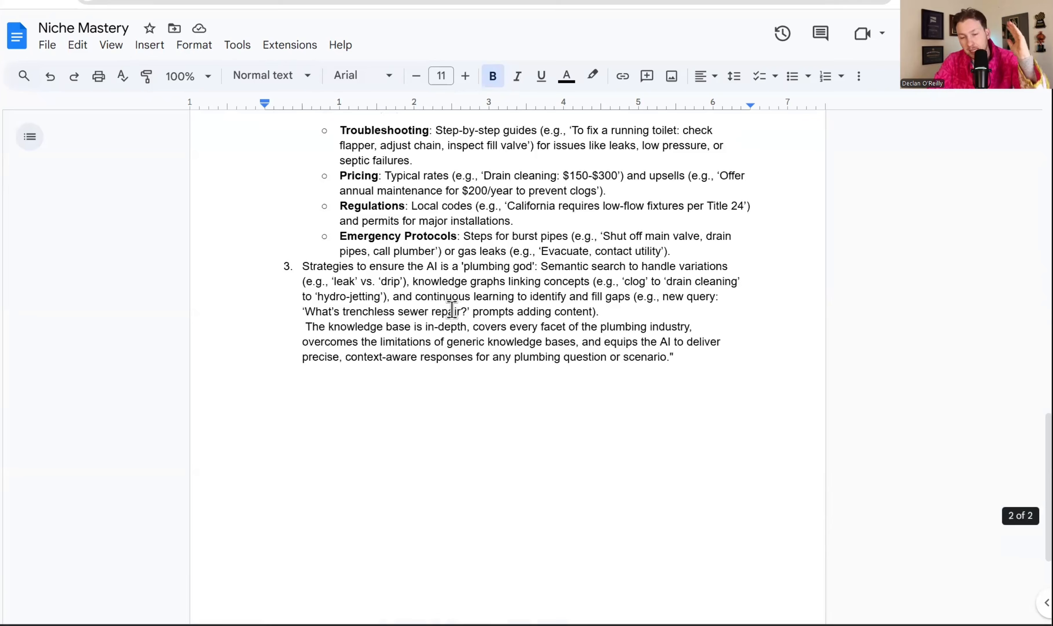
pyautogui.scroll(15, 459, 295)
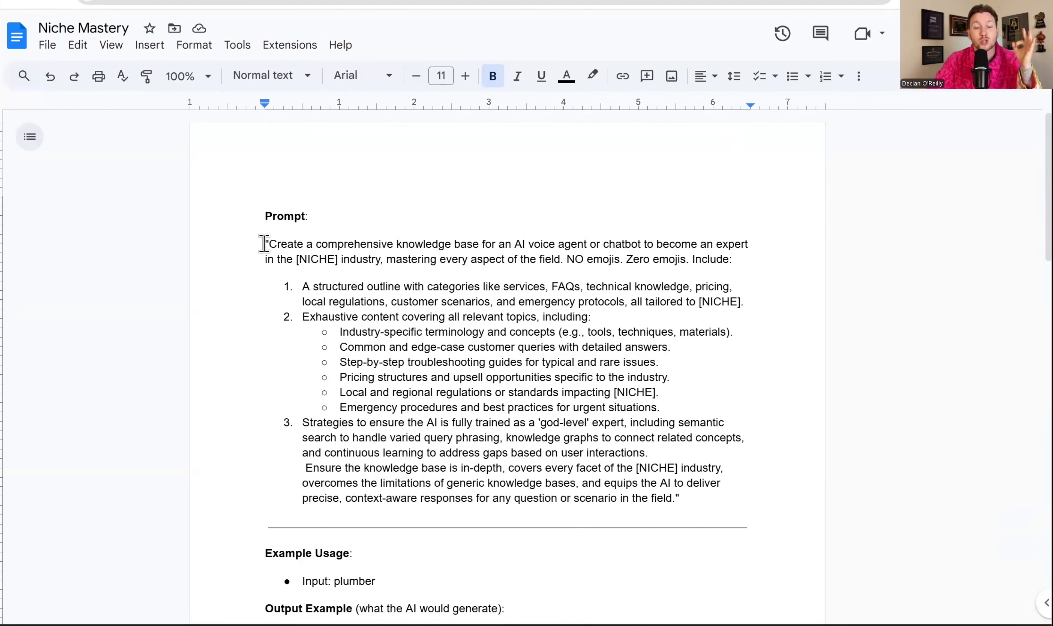
pyautogui.moveTo(269, 243); pyautogui.dragTo(605, 457)
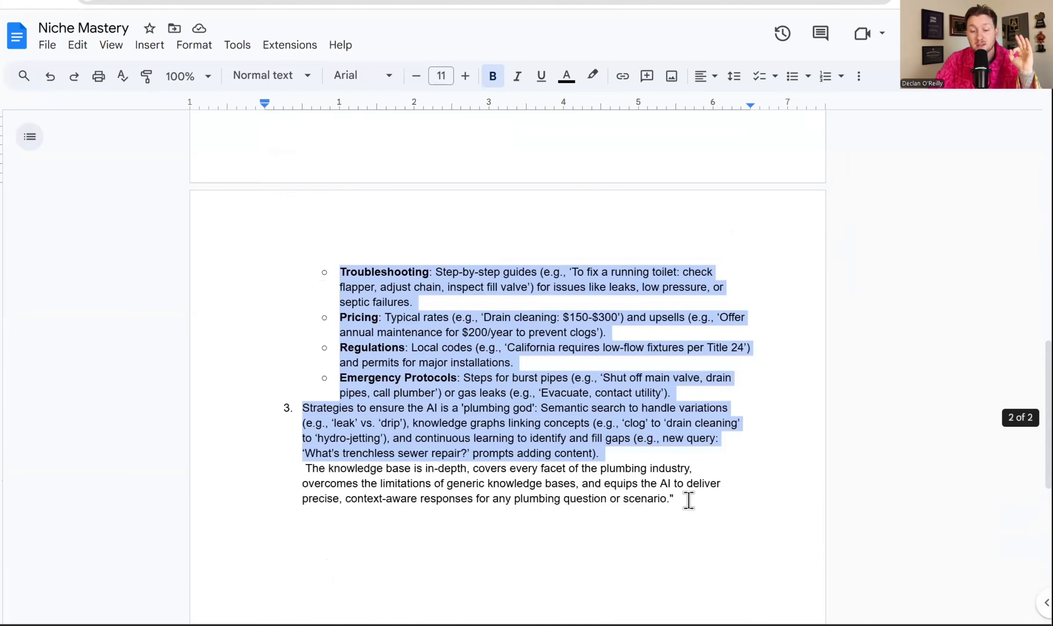
pyautogui.moveTo(507, 380); pyautogui.dragTo(517, 400)
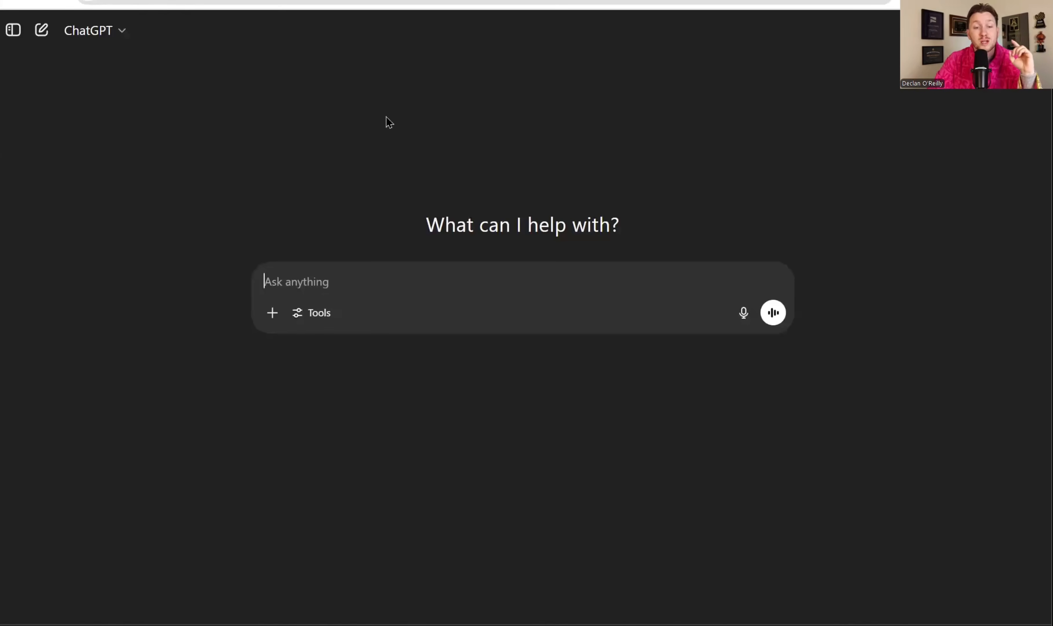
pyautogui.rightClick(366, 280)
pyautogui.click(371, 429)
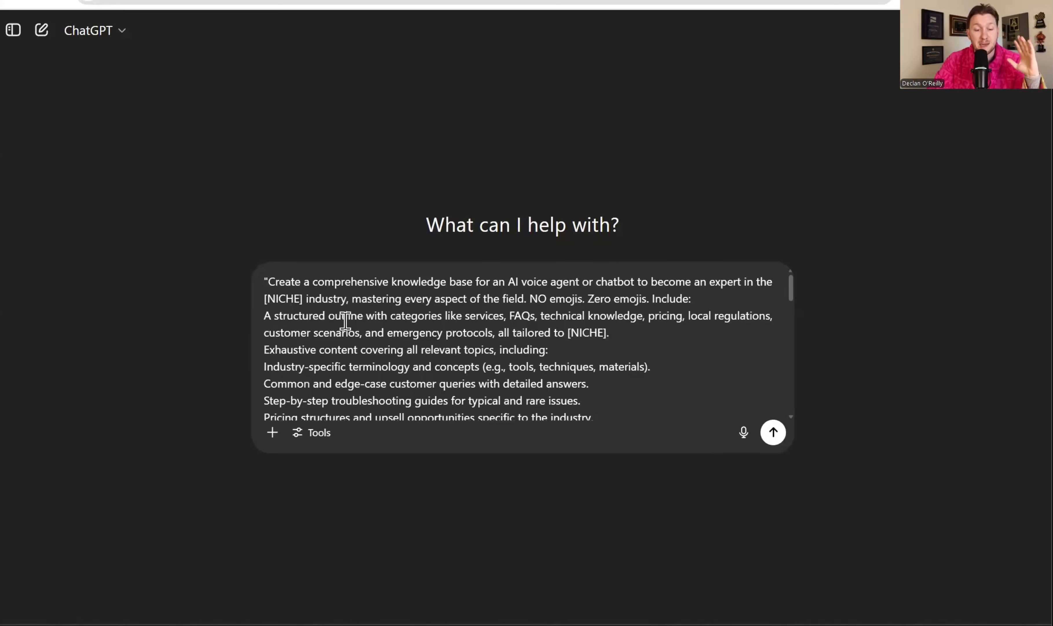
# Replace the first [NICHE] placeholder in the prompt with "Plumber" and send the prompt
pyautogui.moveTo(302, 298); pyautogui.dragTo(264, 298)
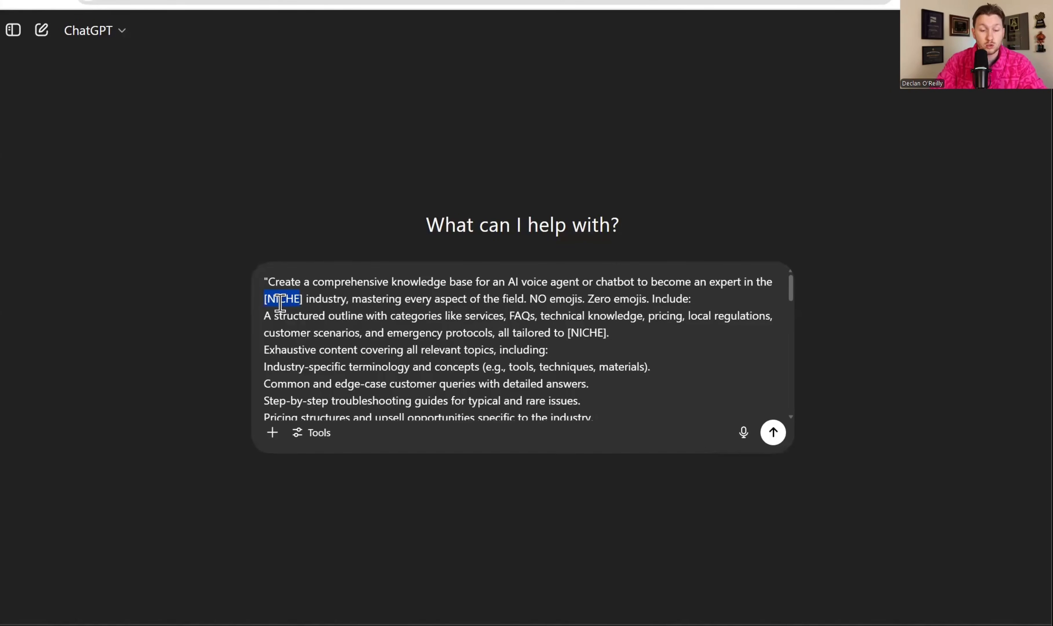
pyautogui.write('Plumber')
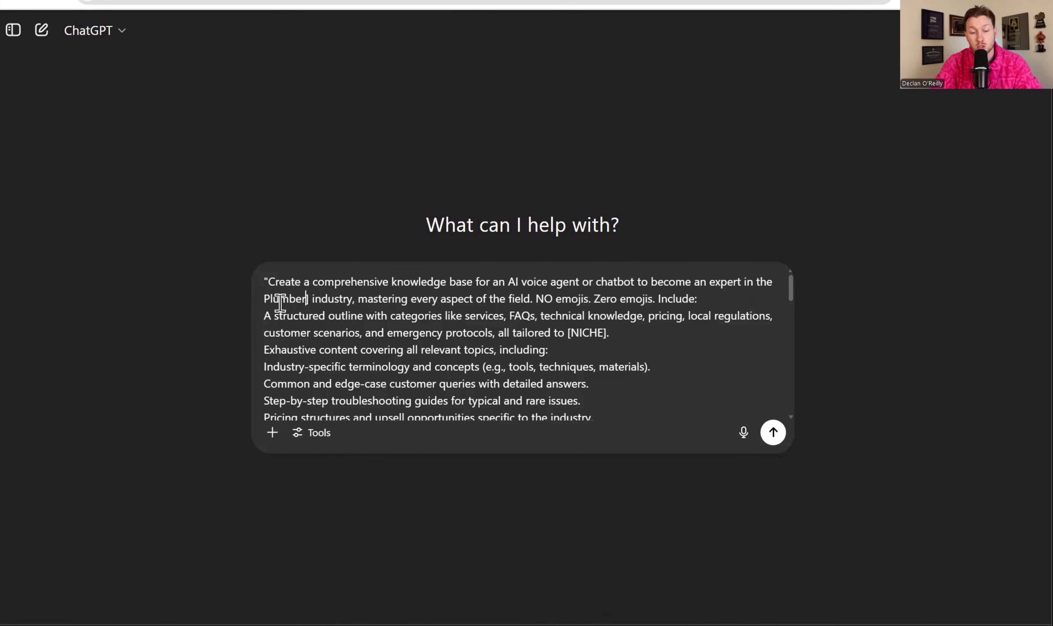
pyautogui.press('BackSpace')
pyautogui.press('Return')
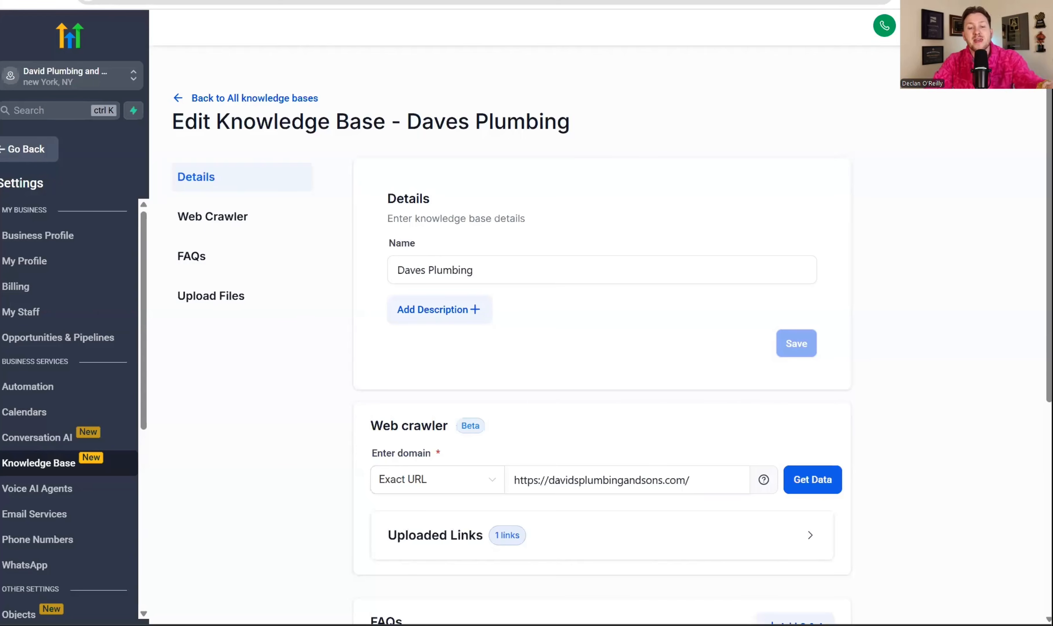
# Switch to HighLevel and review the web crawler, FAQs and file upload sections of the Daves Plumbing knowledge base
pyautogui.click(515, 478)
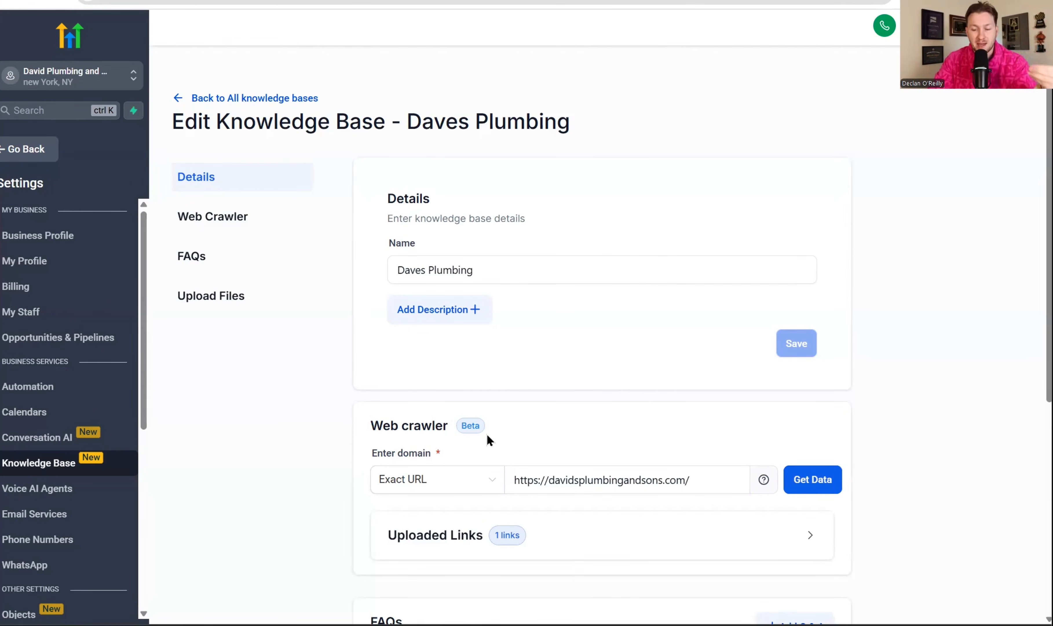
pyautogui.scroll(-5, 537, 402)
pyautogui.scroll(5, 548, 416)
pyautogui.scroll(-8, 547, 427)
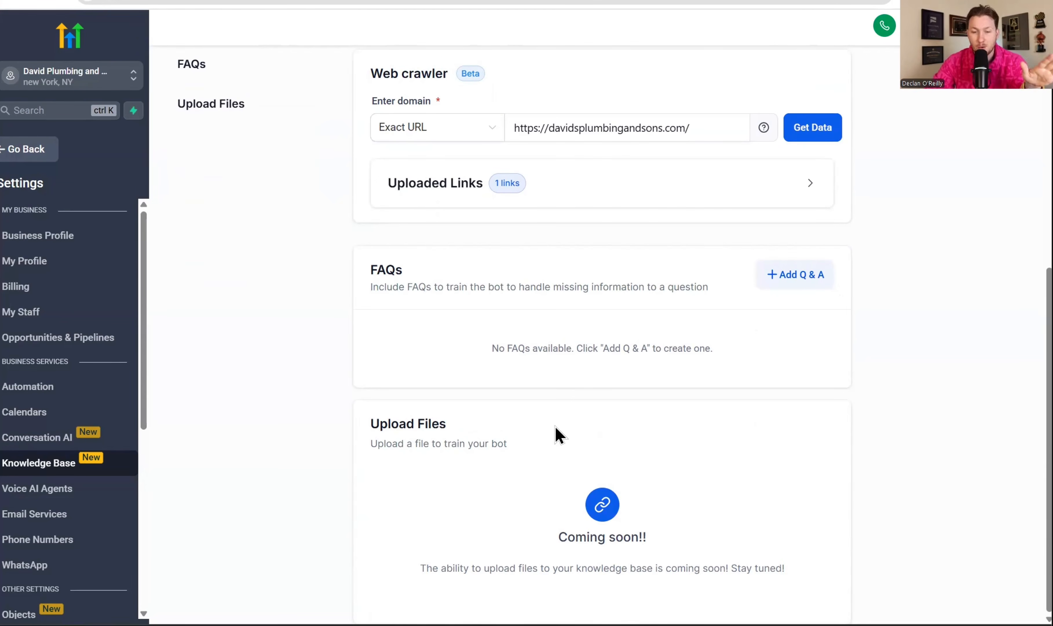
pyautogui.scroll(5, 693, 494)
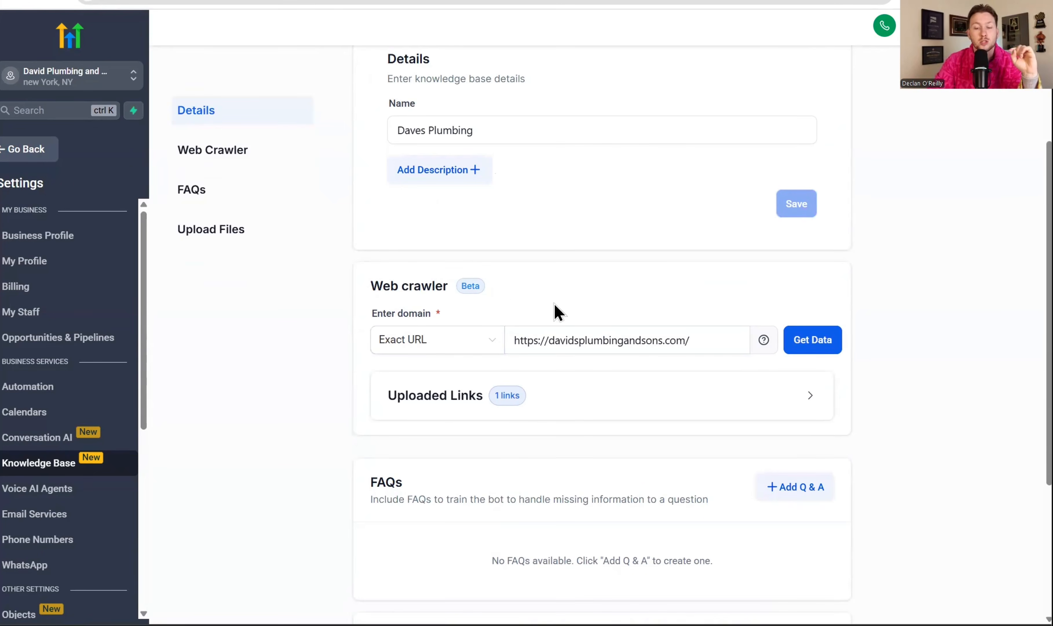
pyautogui.scroll(3, 554, 303)
# Copy the generated plumbing knowledge base from ChatGPT into the blank "Daves Plumbing Knowledge Base" Google Docs document
pyautogui.click(274, 1)
pyautogui.scroll(-10, 239, 325)
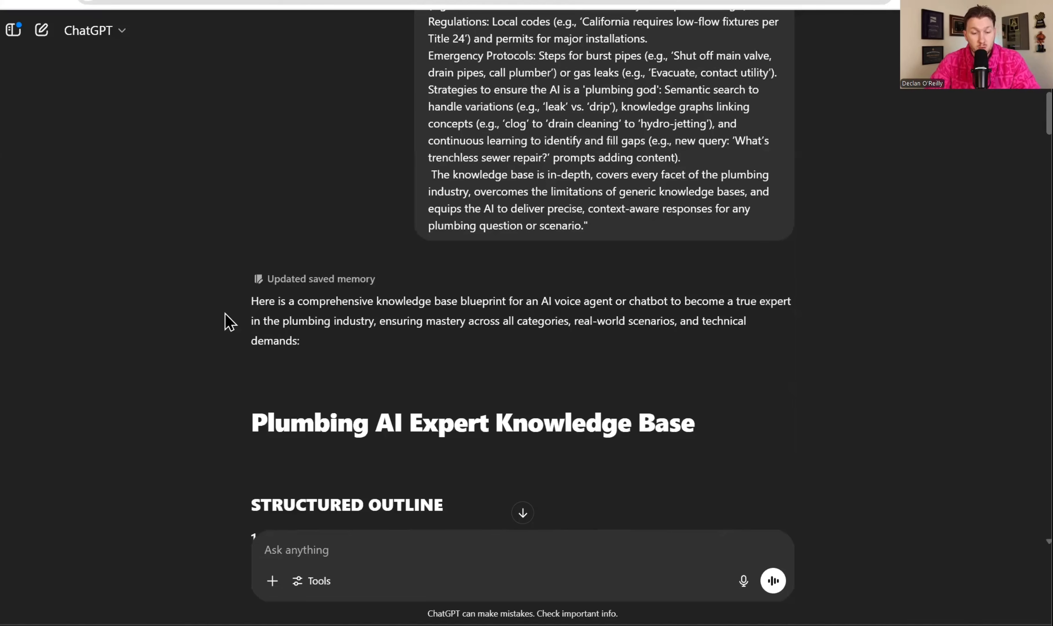
pyautogui.moveTo(251, 291); pyautogui.dragTo(551, 143)
pyautogui.rightClick(349, 91)
pyautogui.click(388, 106)
pyautogui.click(386, 0)
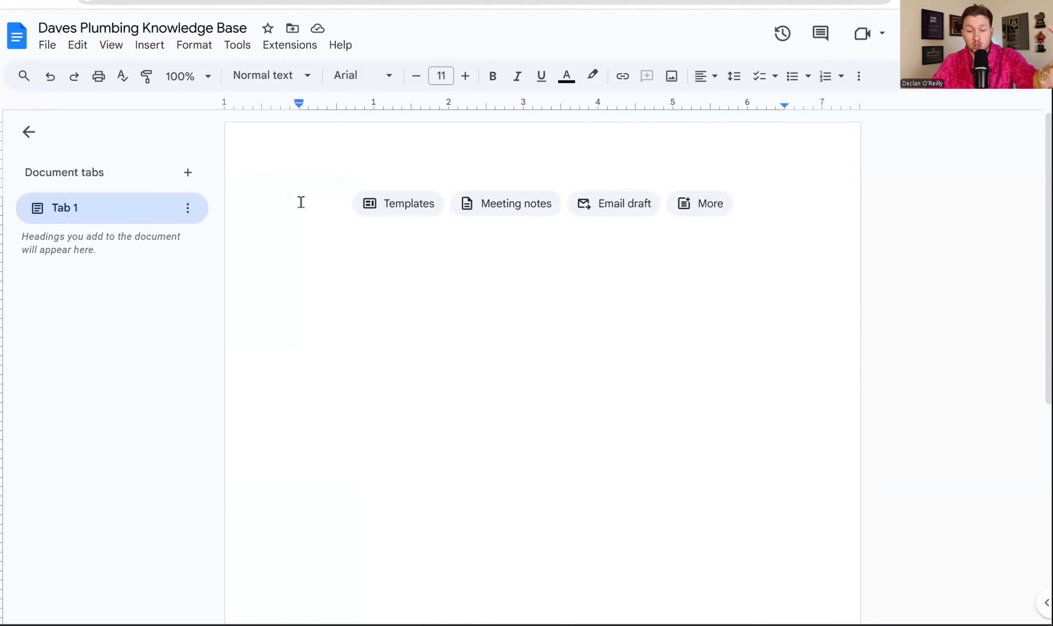
pyautogui.rightClick(300, 203)
pyautogui.click(346, 267)
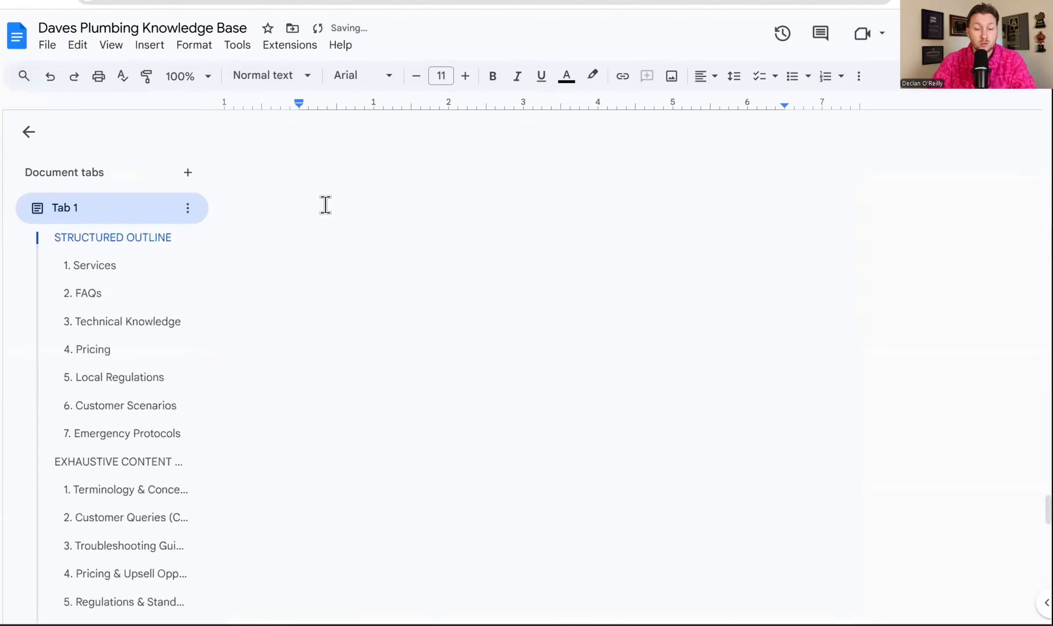
# Share the Daves Plumbing Knowledge Base document with anyone with the link and copy its sharing link
pyautogui.scroll(20, 552, 276)
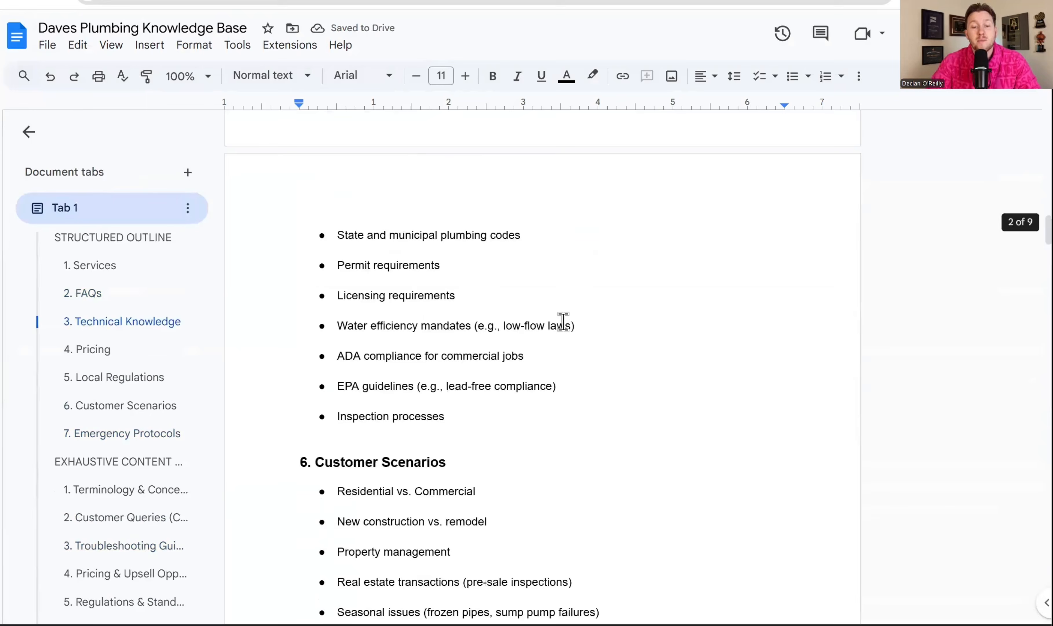
pyautogui.scroll(20, 550, 316)
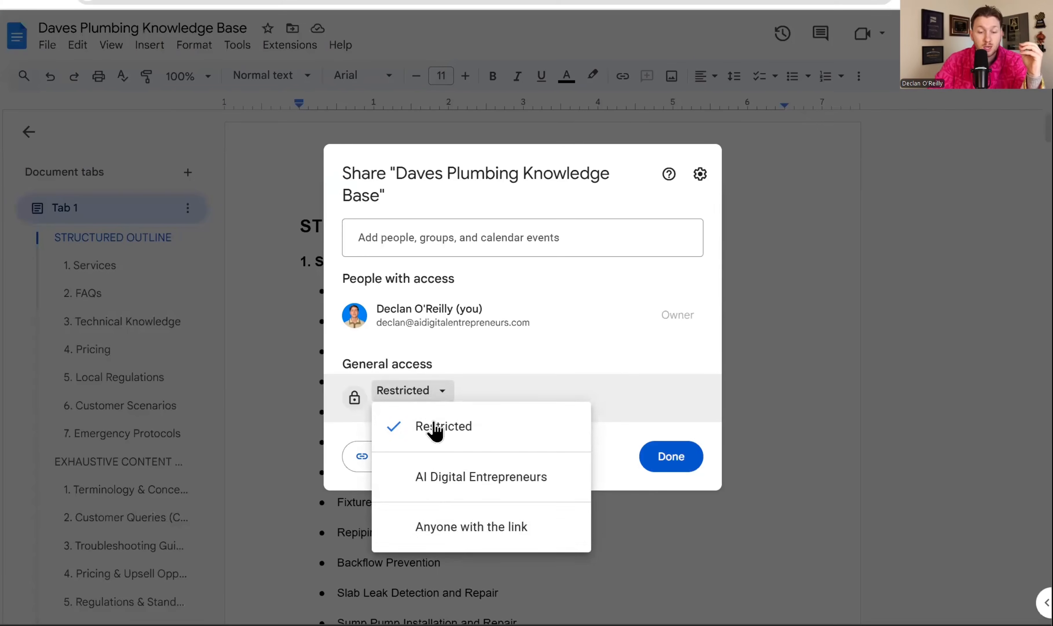
pyautogui.click(453, 537)
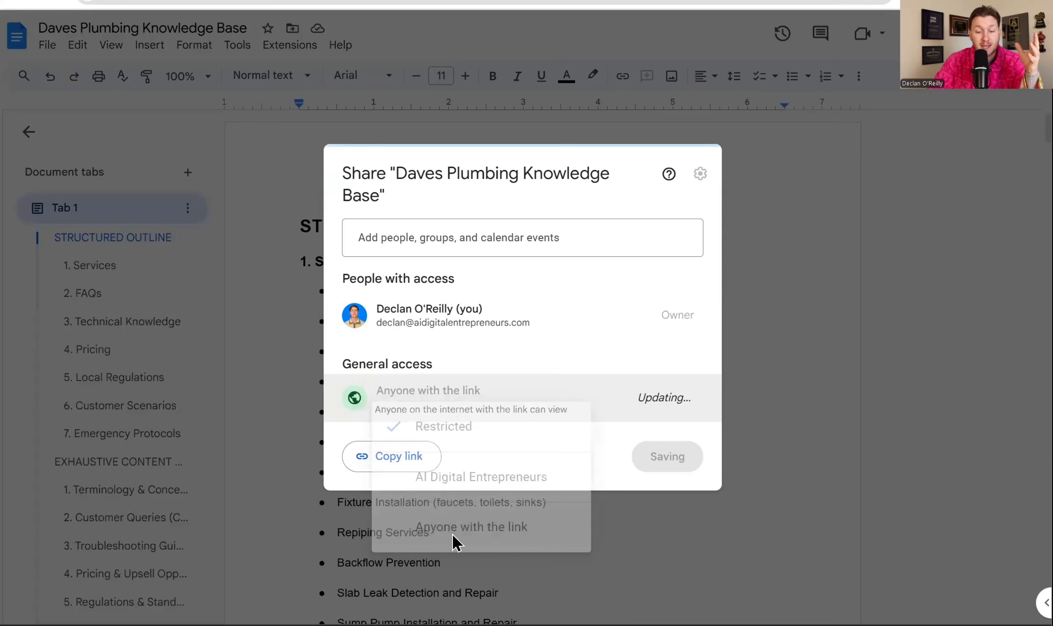
pyautogui.click(411, 465)
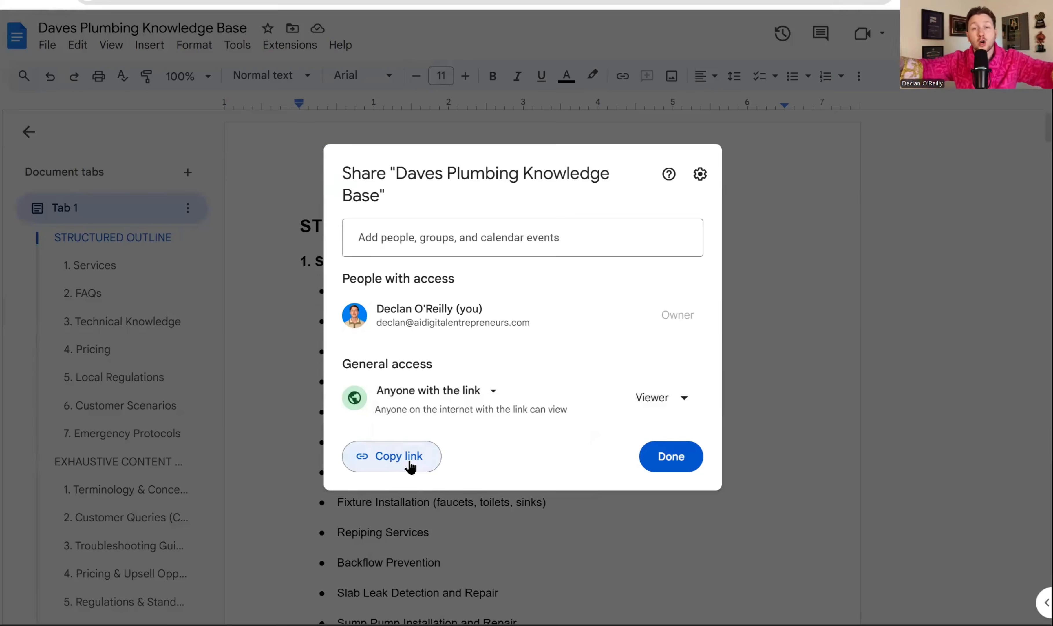
pyautogui.click(411, 465)
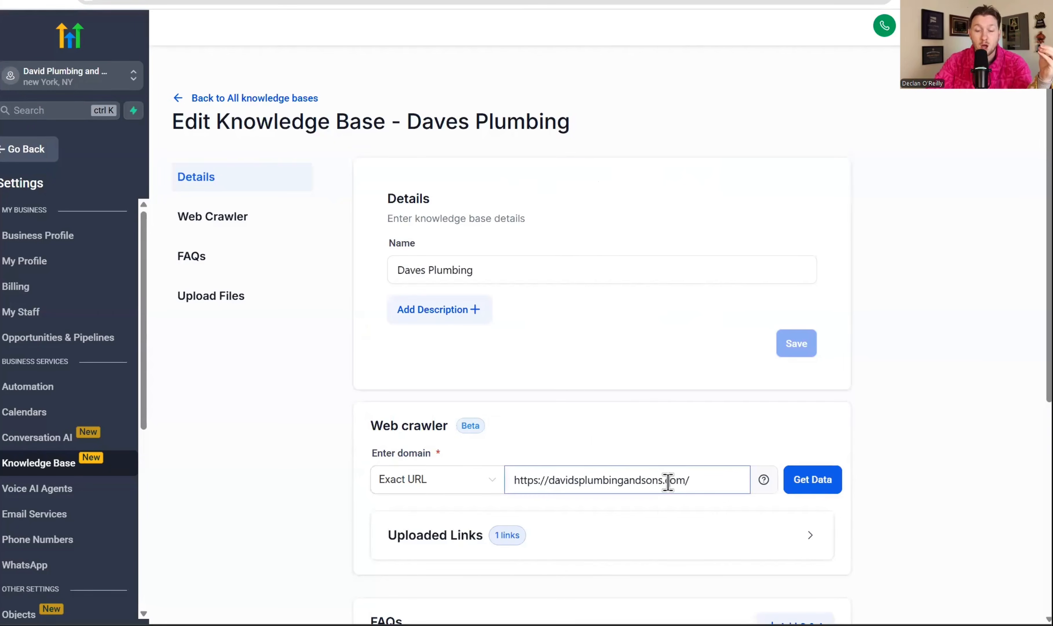
# Replace the web crawler address in HighLevel with the copied Google Docs link and fetch its data
pyautogui.tripleClick(674, 480)
pyautogui.rightClick(669, 480)
pyautogui.click(716, 236)
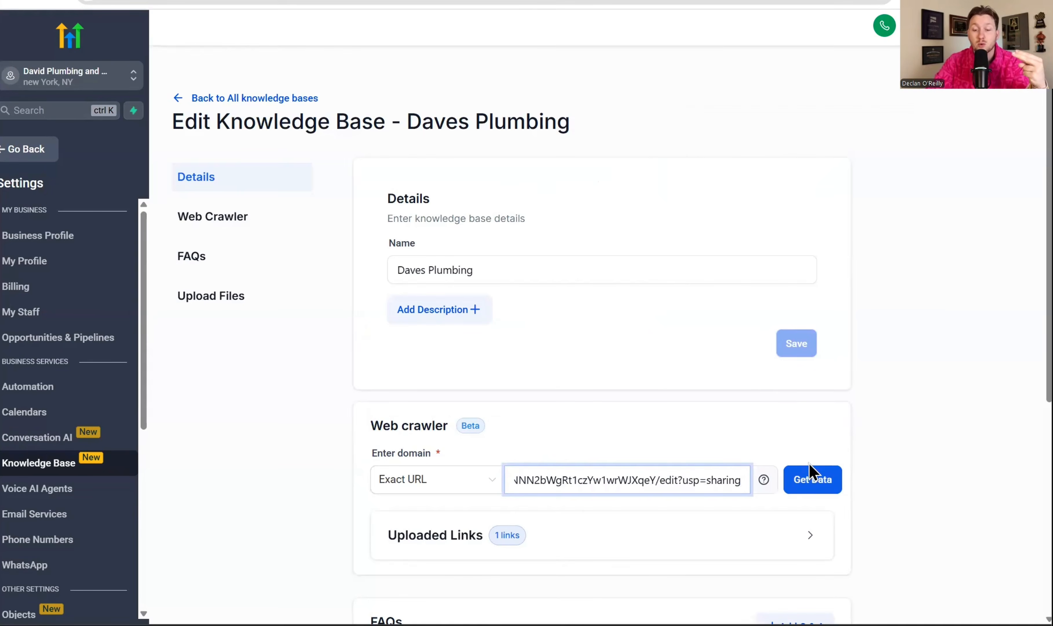
pyautogui.click(811, 482)
pyautogui.scroll(-5, 684, 491)
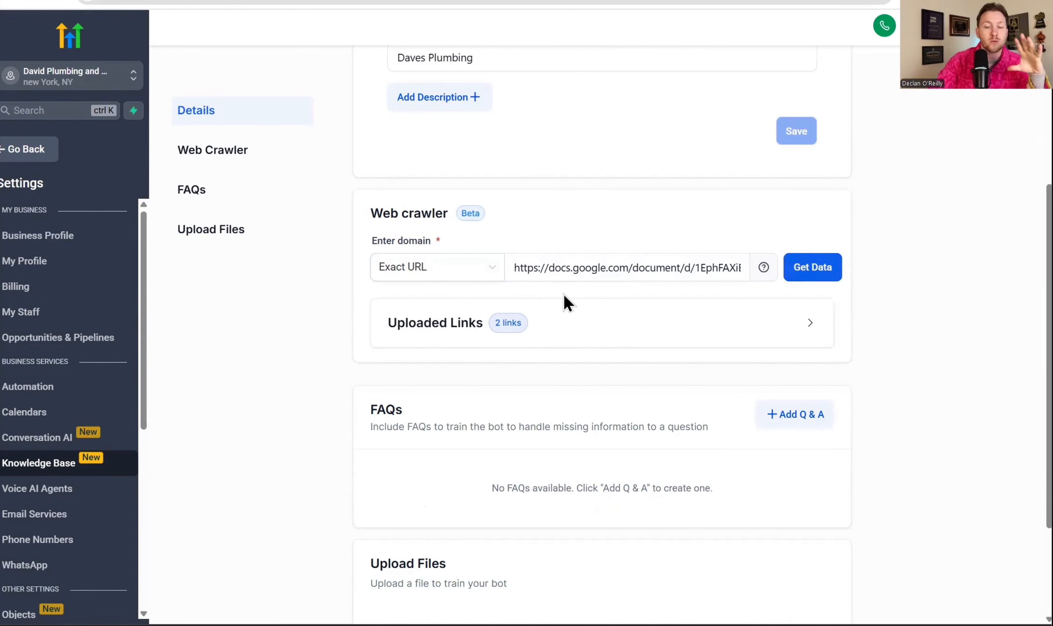
pyautogui.scroll(5, 568, 303)
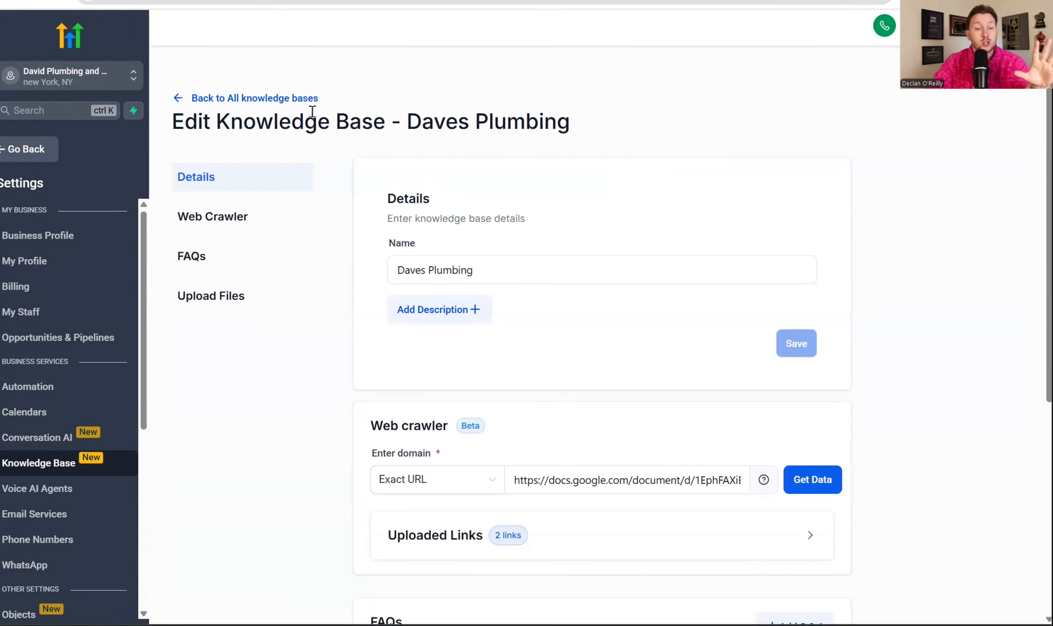
# Return to the list of all knowledge bases and check the actions available for Daves Plumbing
pyautogui.click(308, 97)
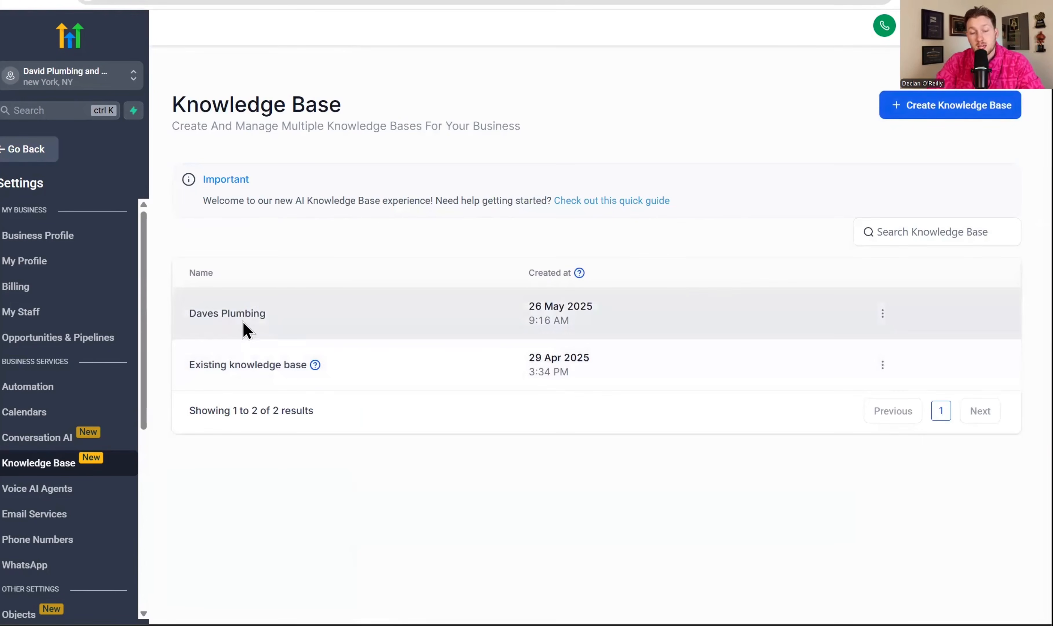
pyautogui.click(883, 317)
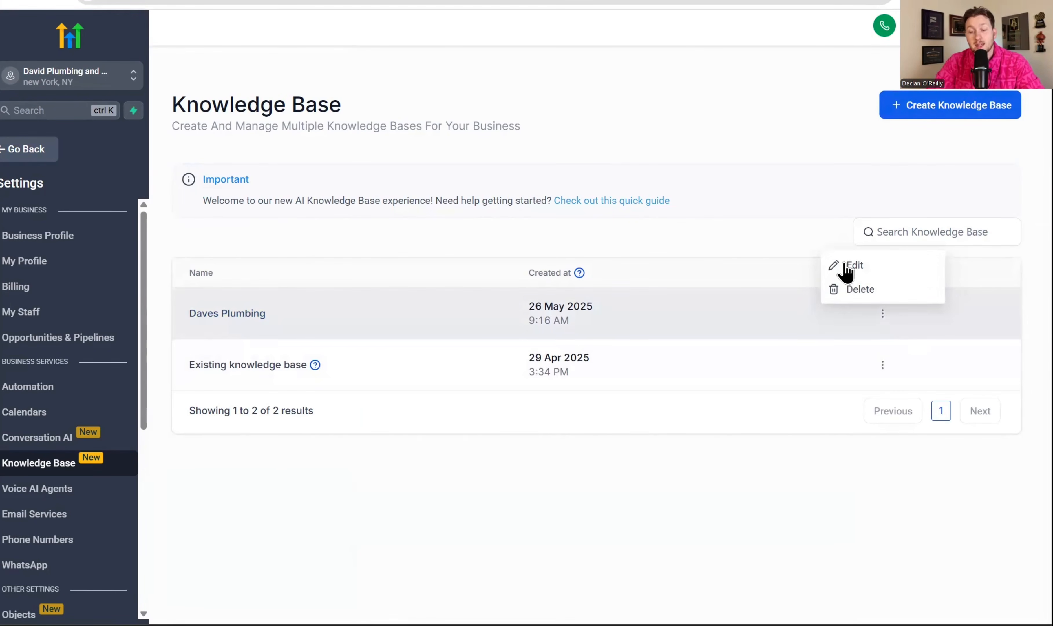
pyautogui.click(750, 243)
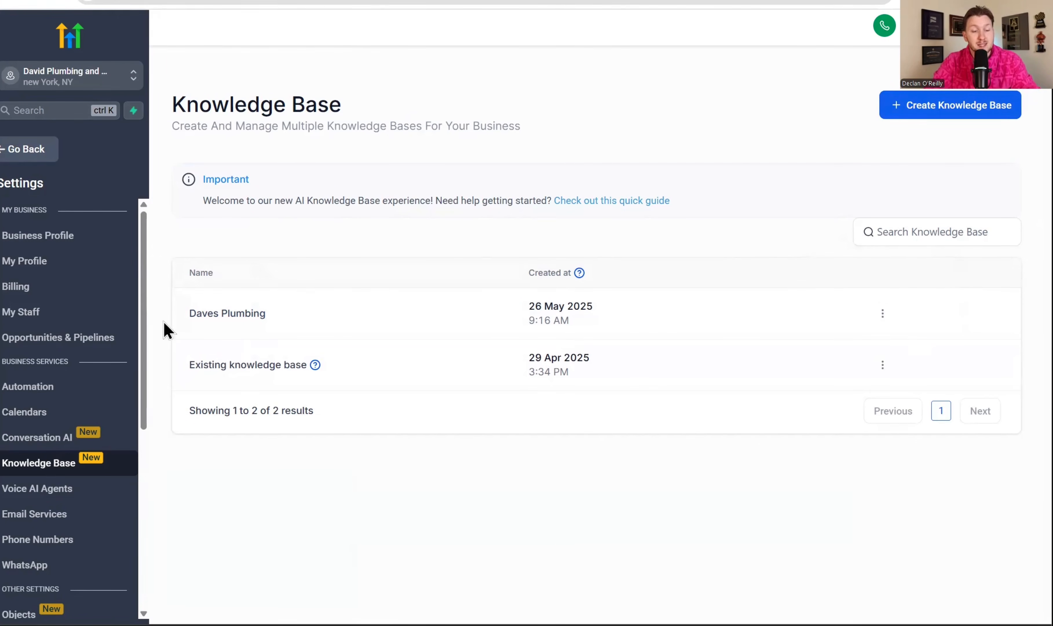
# Create a new Voice AI agent named "Rebbecca" and keep English as its language
pyautogui.click(103, 490)
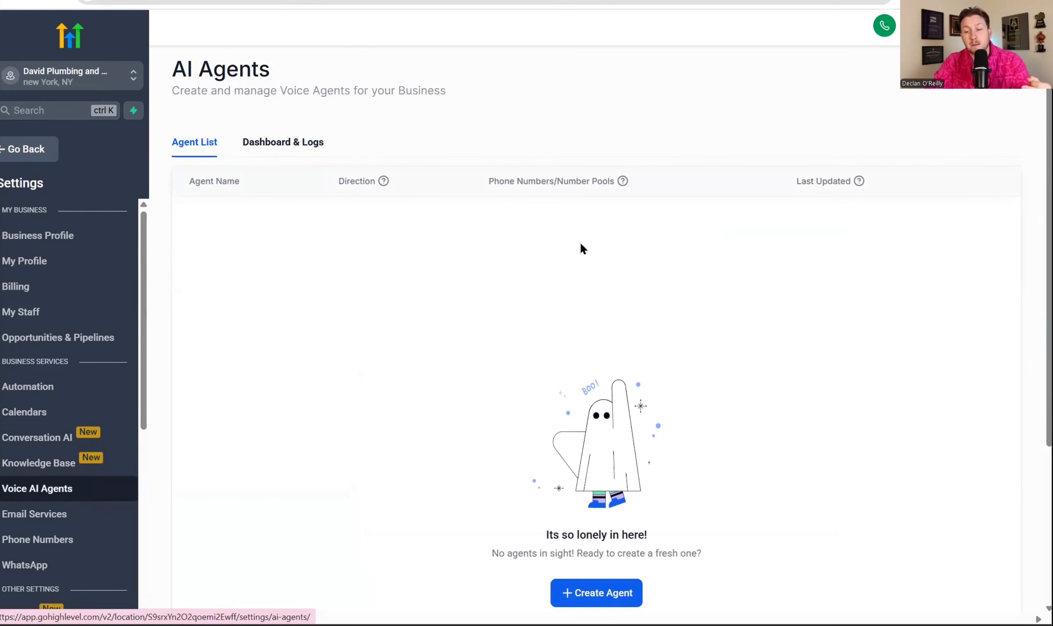
pyautogui.click(596, 592)
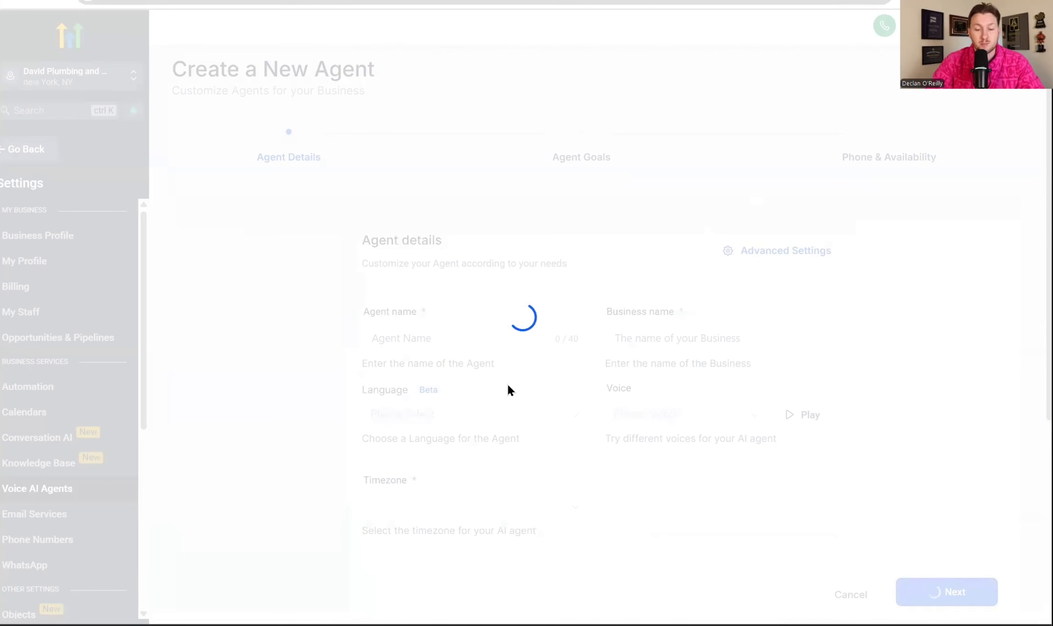
pyautogui.tripleClick(530, 332)
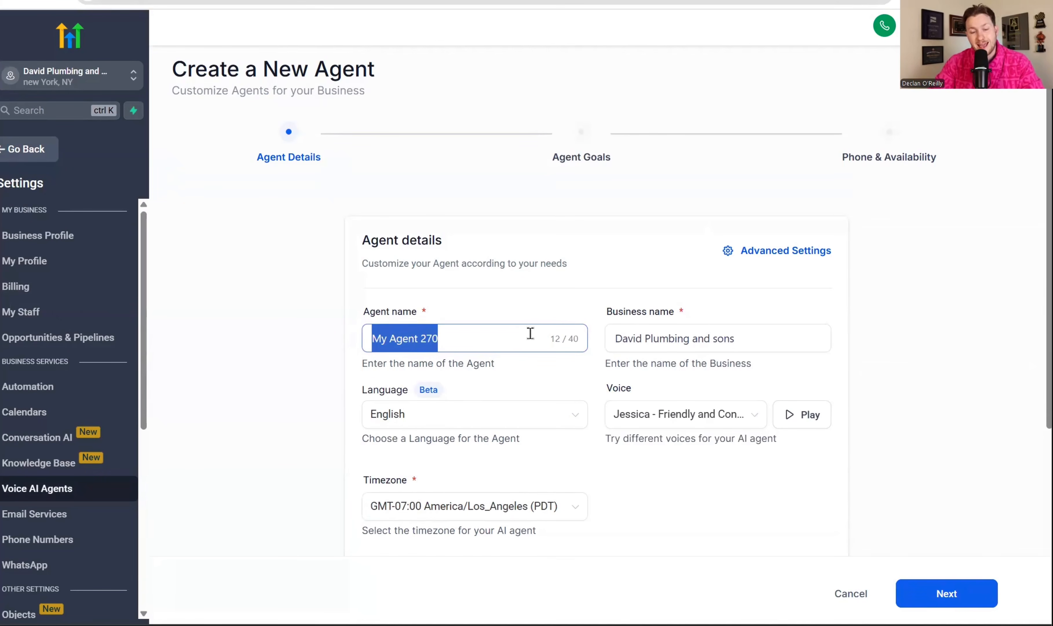
pyautogui.write('Rebbecca')
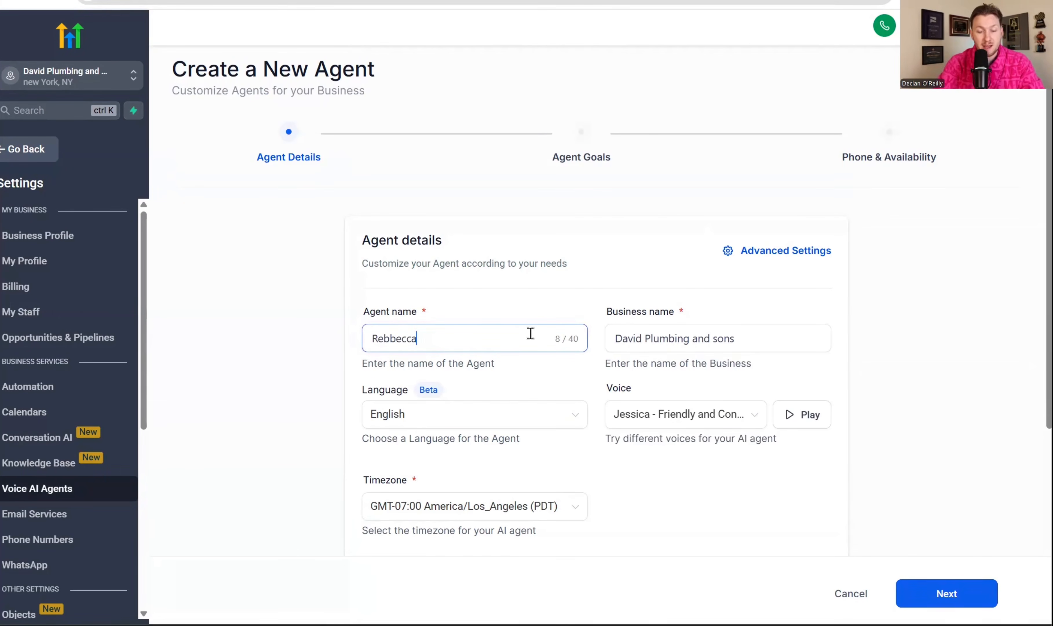
pyautogui.press('Tab')
pyautogui.click(498, 417)
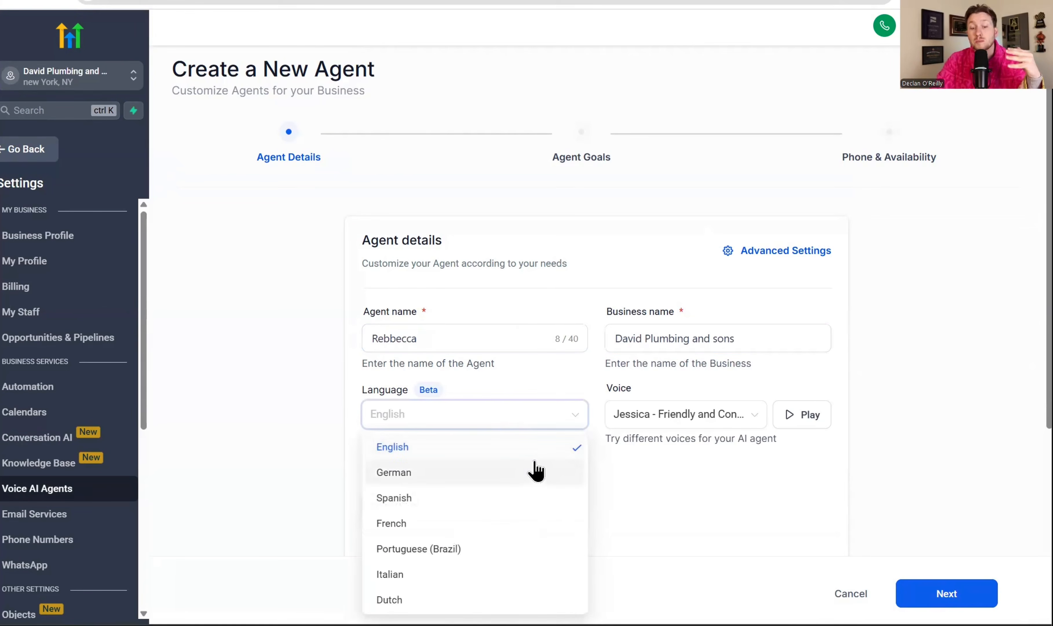
pyautogui.click(672, 504)
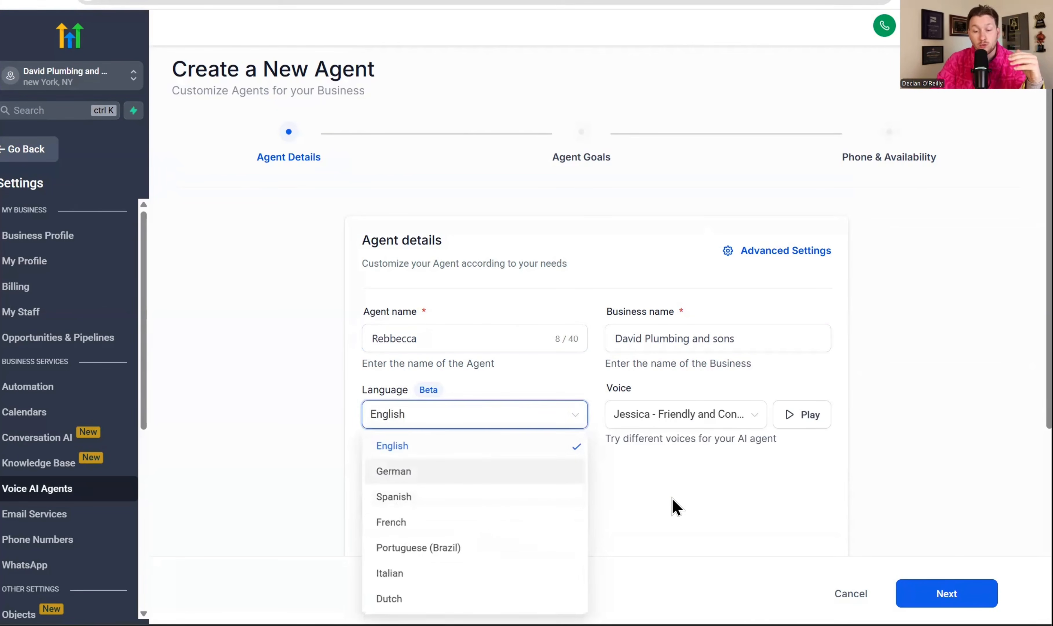
# Try the Phoebe and Jennifer - Expressive voices for the agent and play a sample of each
pyautogui.click(700, 416)
pyautogui.scroll(-5, 722, 513)
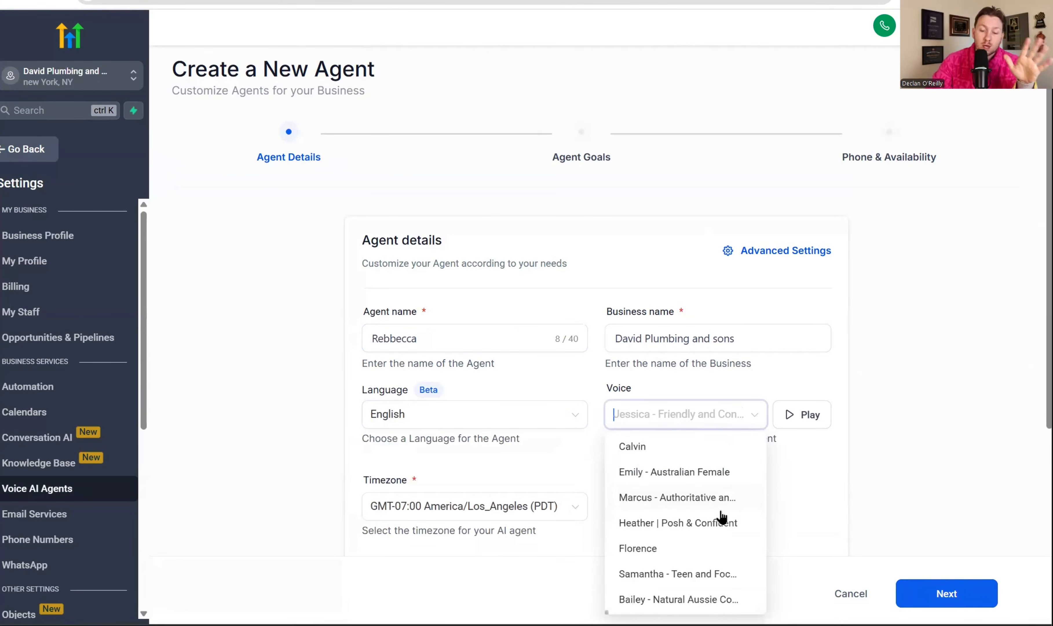
pyautogui.scroll(-8, 726, 513)
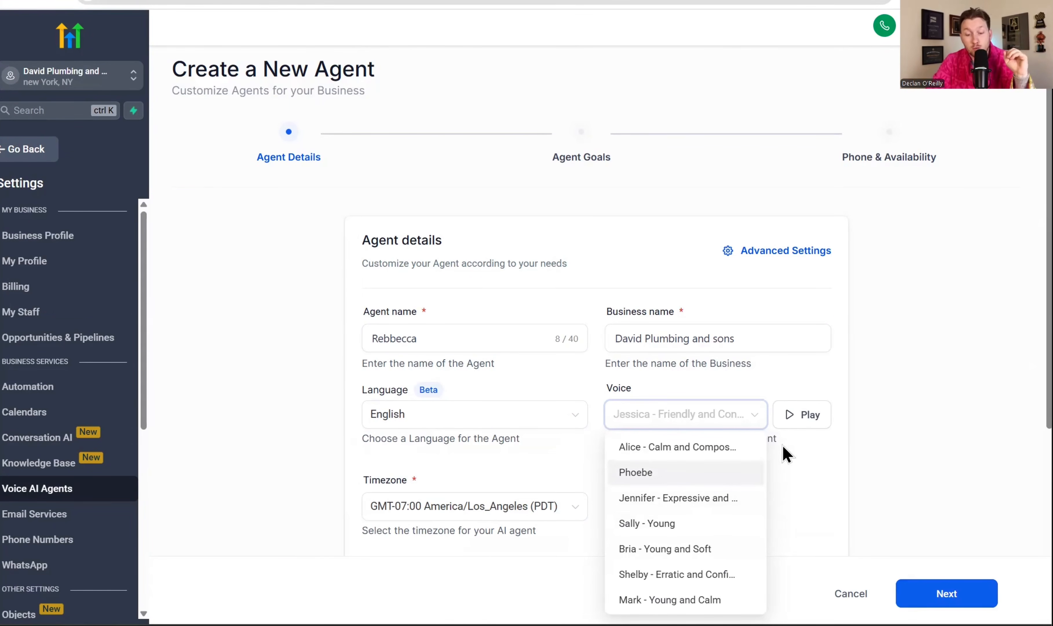
pyautogui.click(698, 488)
pyautogui.click(826, 421)
pyautogui.click(825, 421)
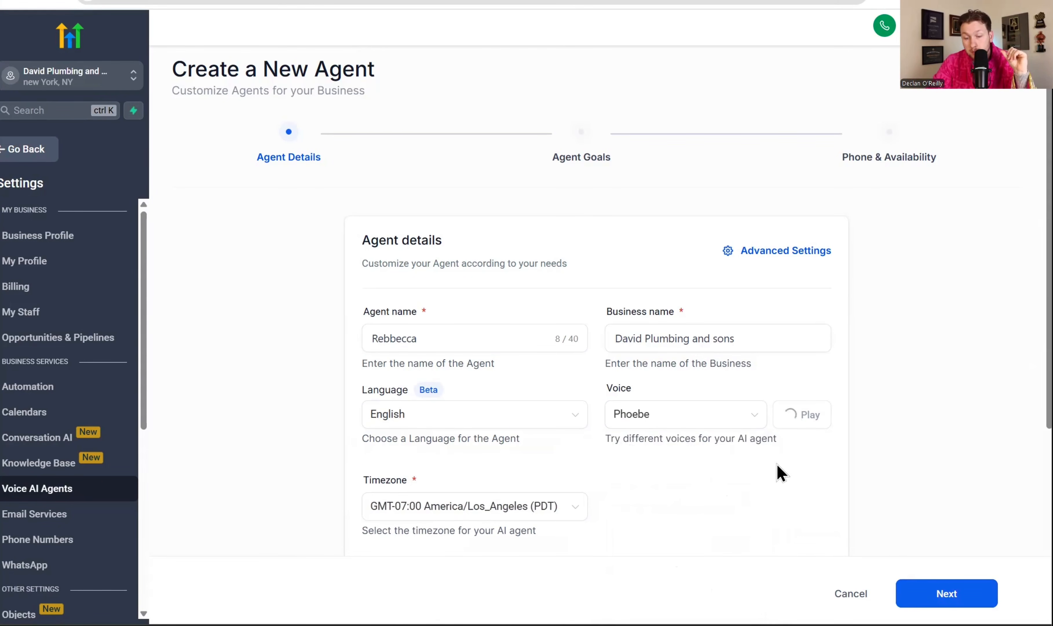
pyautogui.click(728, 421)
pyautogui.click(714, 509)
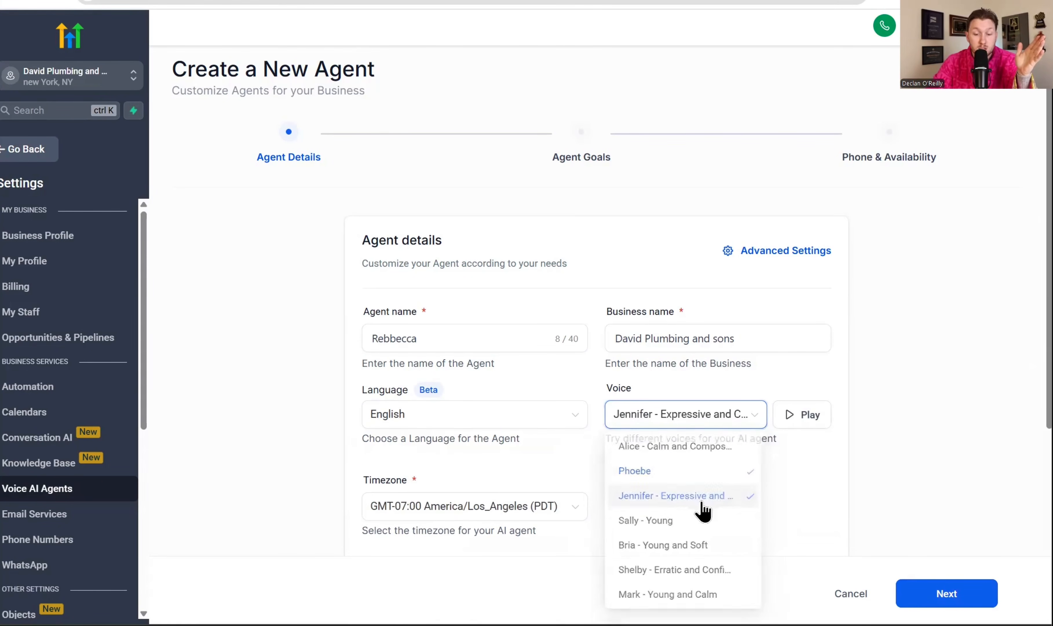
pyautogui.click(817, 419)
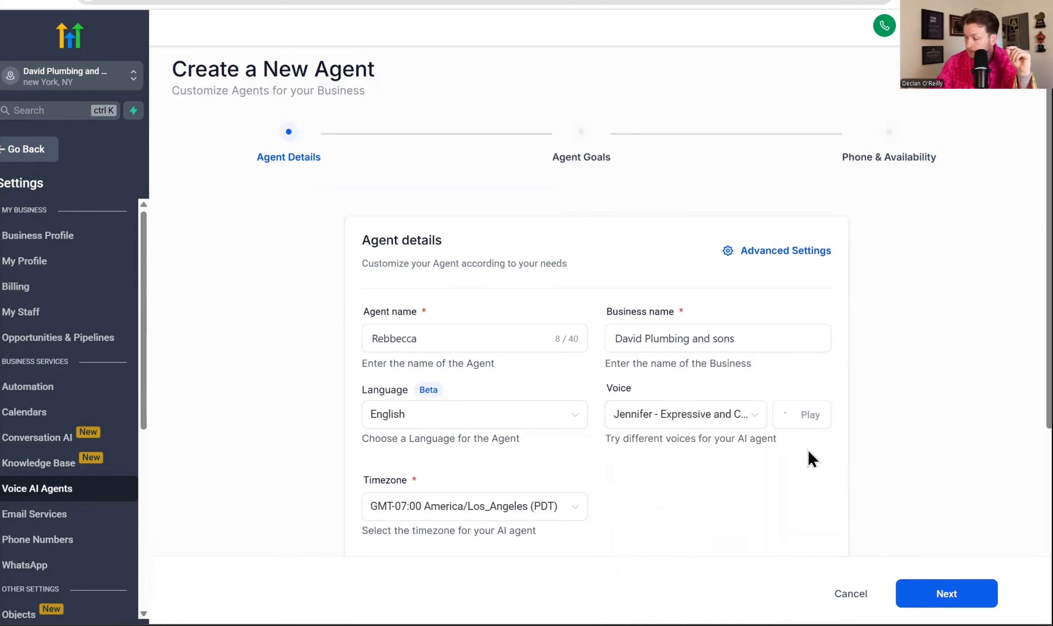
# Set the agent's voice to Mark - Young and Calm, play its sample, and look through the other available voices
pyautogui.click(729, 419)
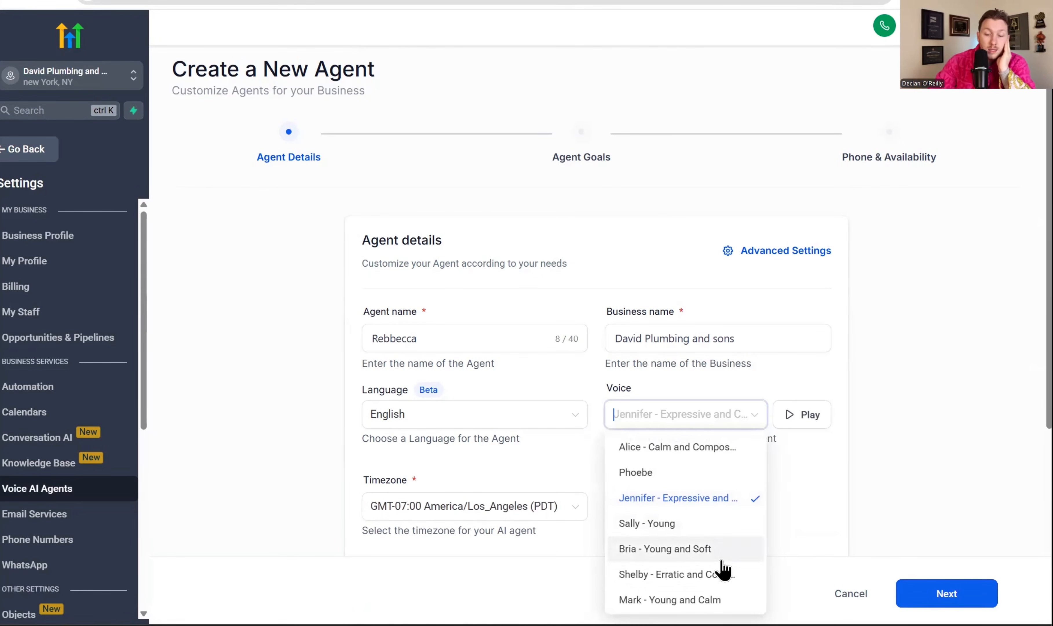
pyautogui.click(724, 597)
pyautogui.click(798, 418)
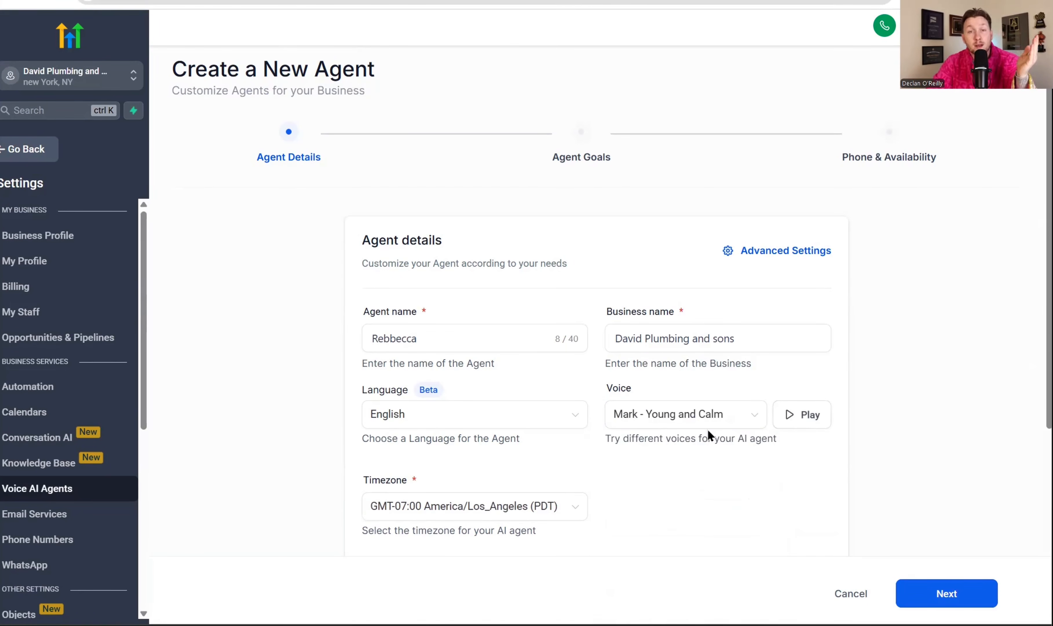
pyautogui.click(696, 424)
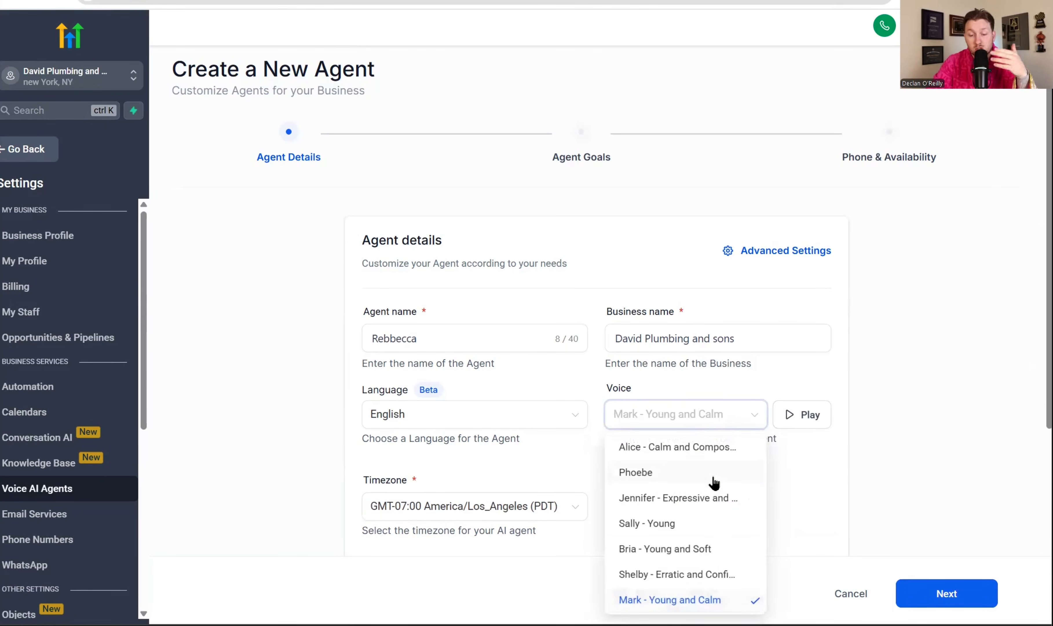
pyautogui.scroll(-3, 713, 485)
pyautogui.scroll(3, 744, 544)
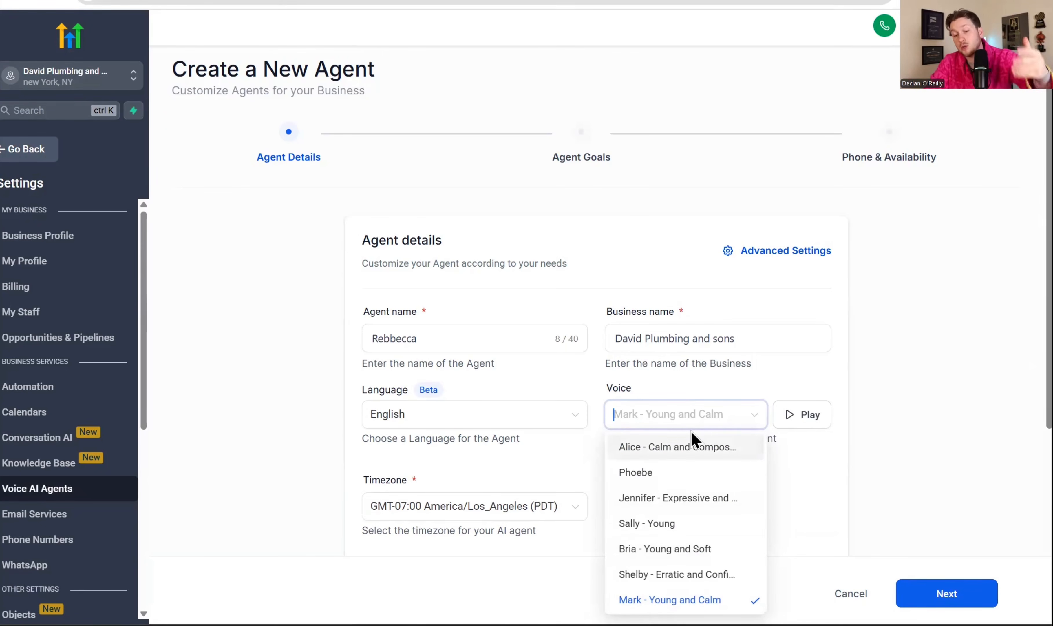
pyautogui.scroll(-5, 693, 440)
pyautogui.scroll(5, 759, 343)
pyautogui.click(799, 473)
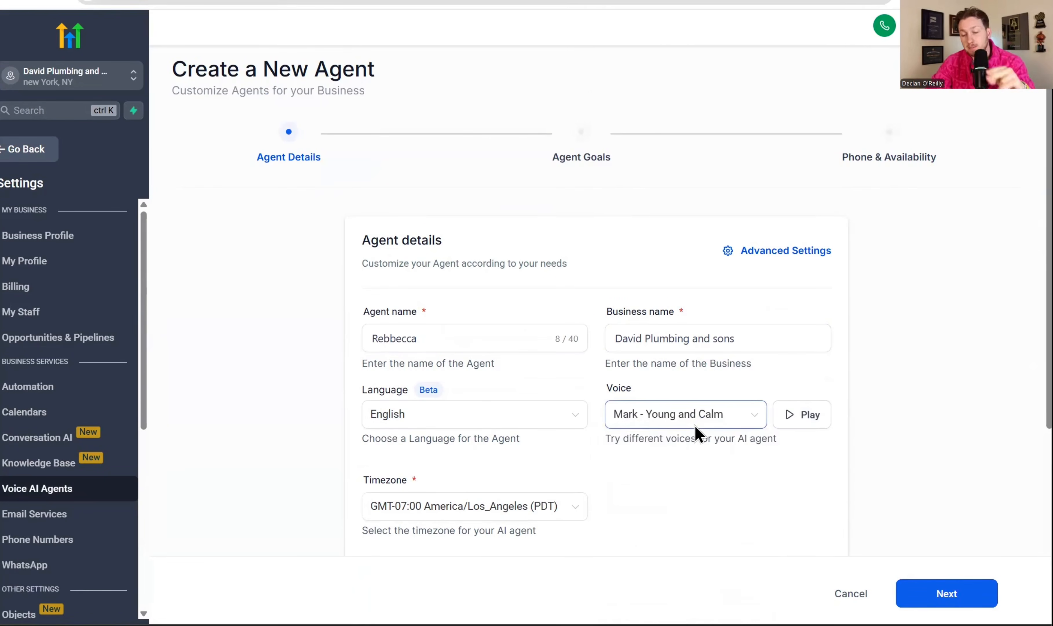
# Review the agent's timezone options, inbound call direction and initial greeting message in the agent details
pyautogui.scroll(-5, 640, 342)
pyautogui.click(574, 299)
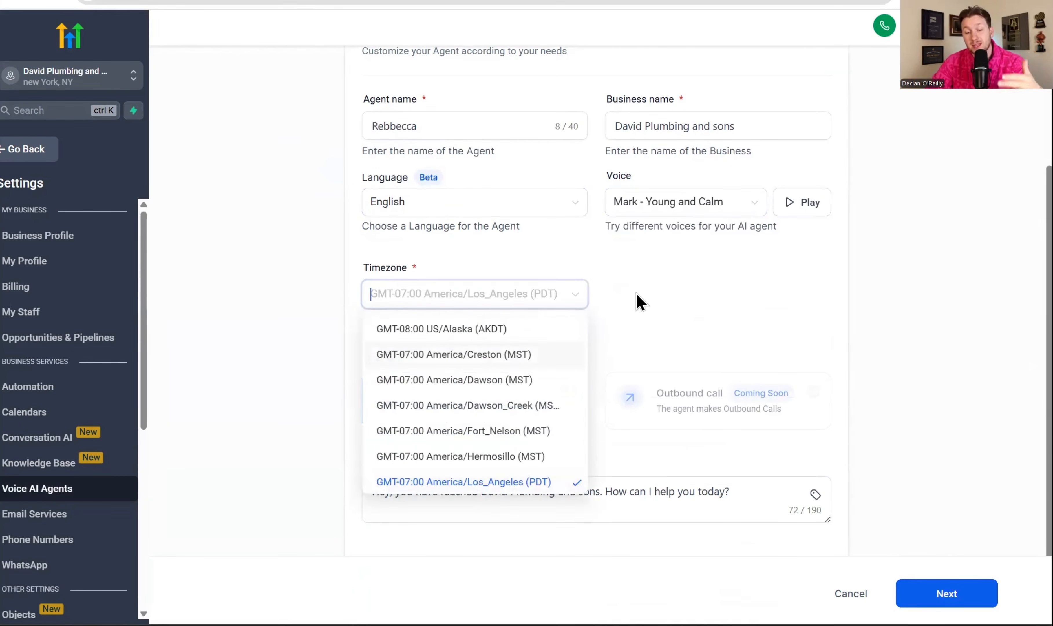
pyautogui.click(644, 297)
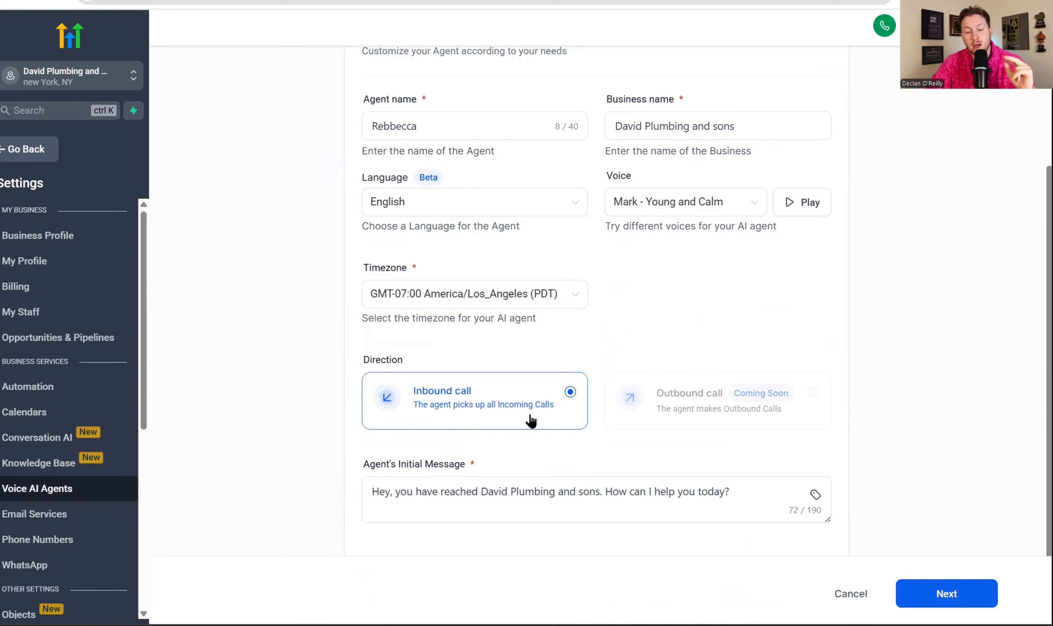
pyautogui.doubleClick(543, 492)
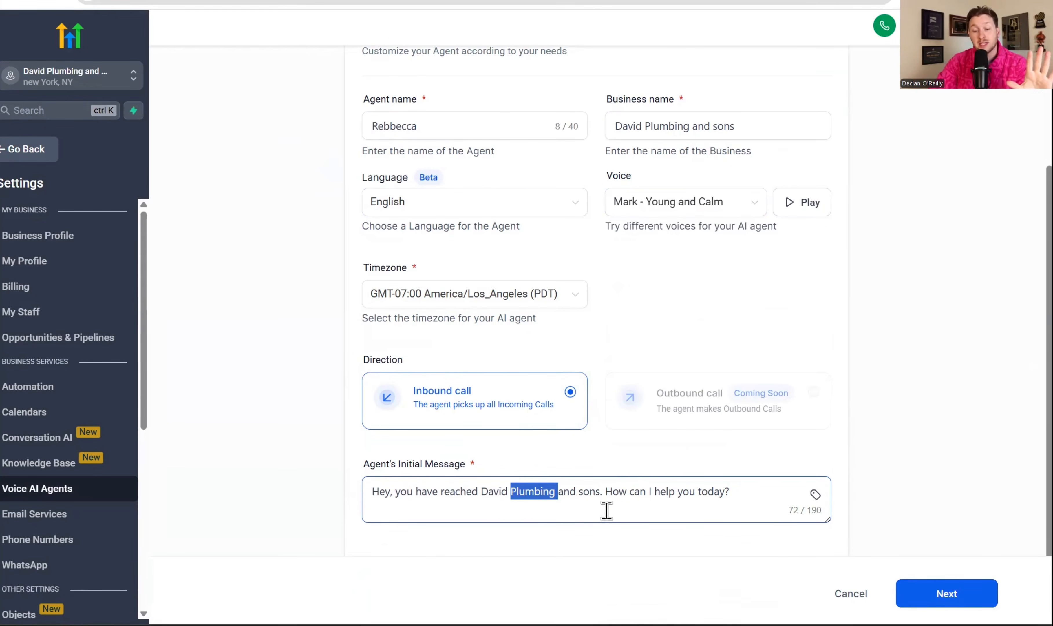
pyautogui.click(624, 490)
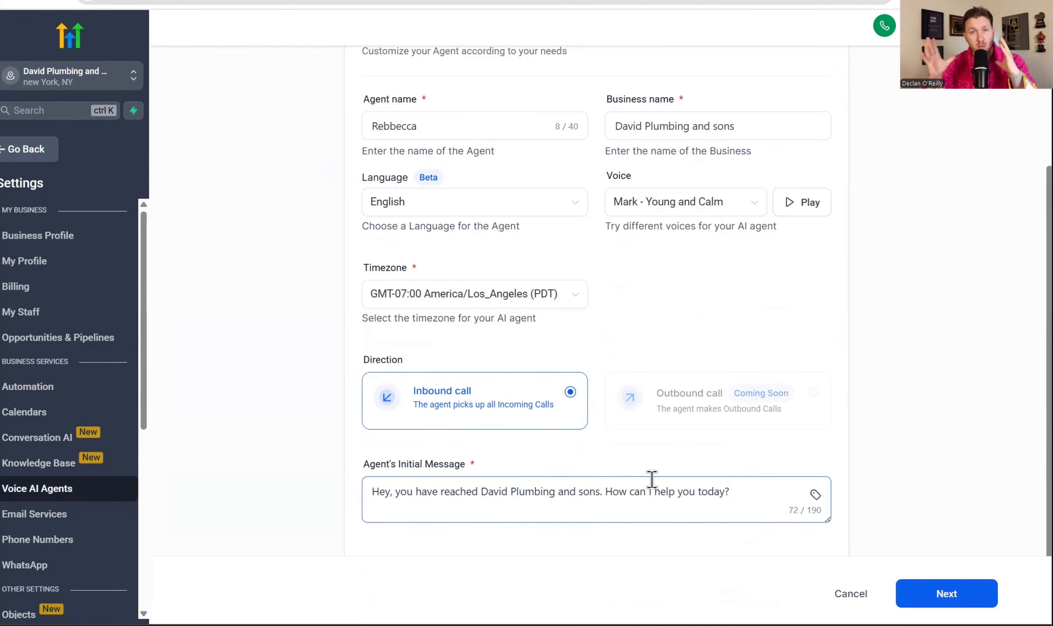
pyautogui.scroll(5, 598, 406)
pyautogui.scroll(-5, 599, 427)
pyautogui.scroll(5, 684, 419)
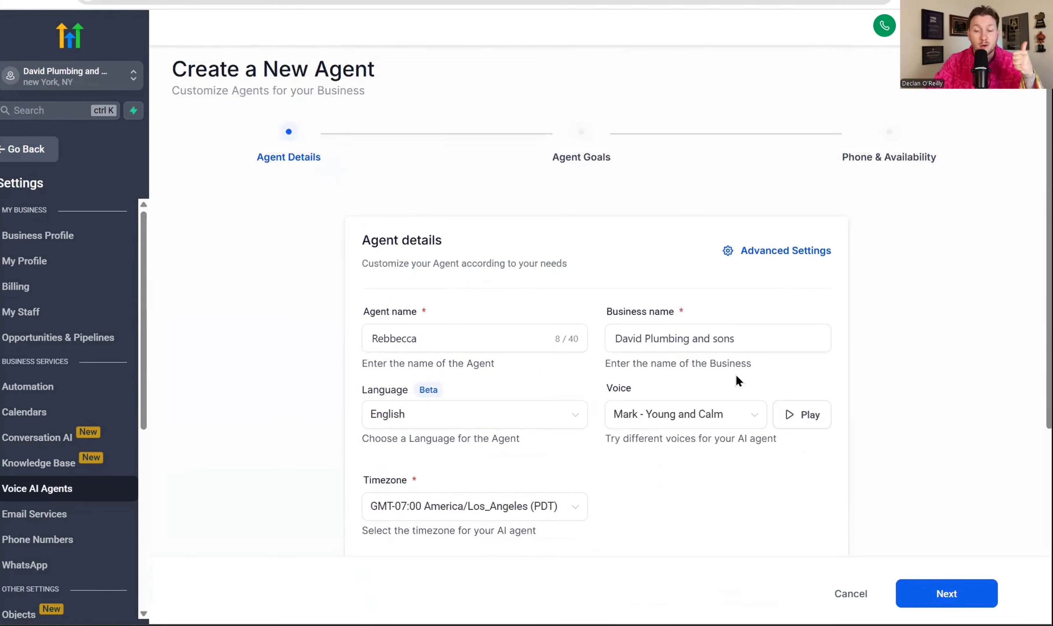
# Set the idle time period to 5 seconds in the agent's advanced settings and confirm
pyautogui.click(785, 252)
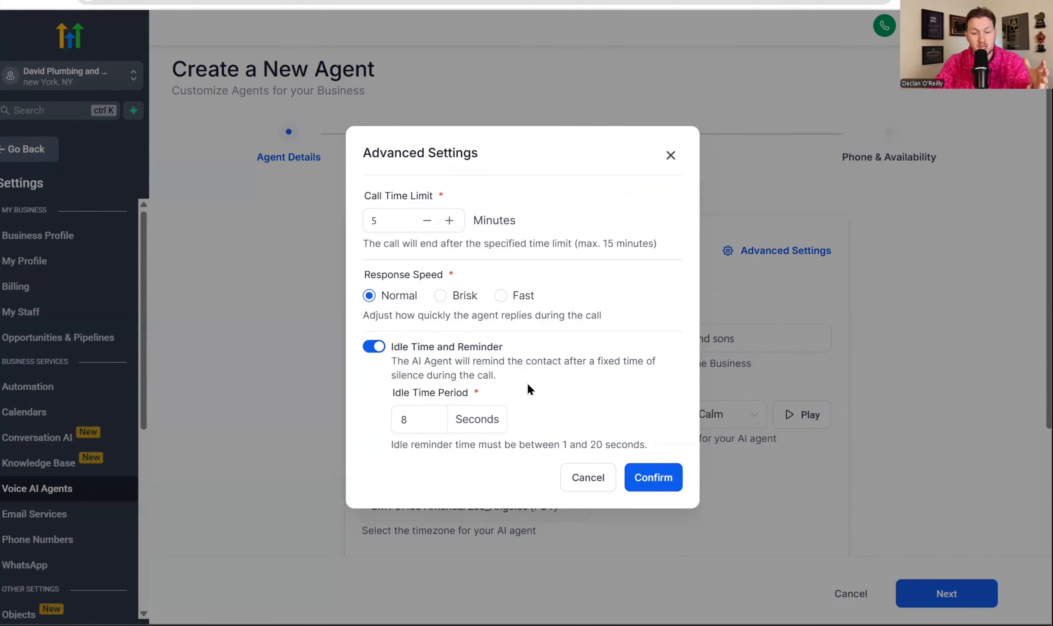
pyautogui.doubleClick(420, 408)
pyautogui.press('BackSpace')
pyautogui.write('5')
pyautogui.click(668, 478)
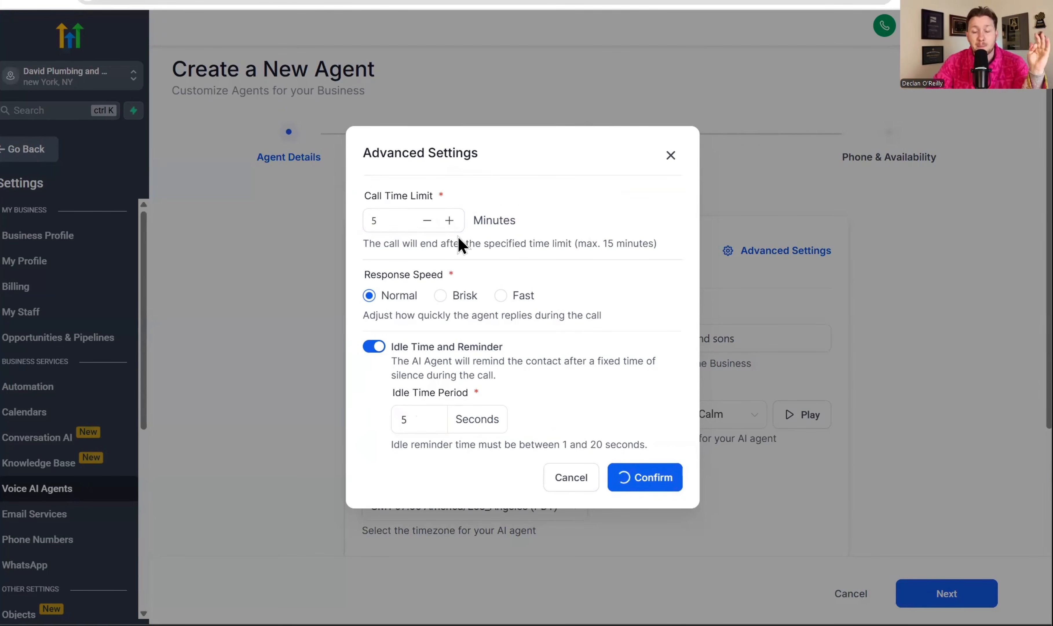
# Proceed to the agent goals and assign the Daves Plumbing knowledge base to the agent
pyautogui.scroll(-4, 567, 331)
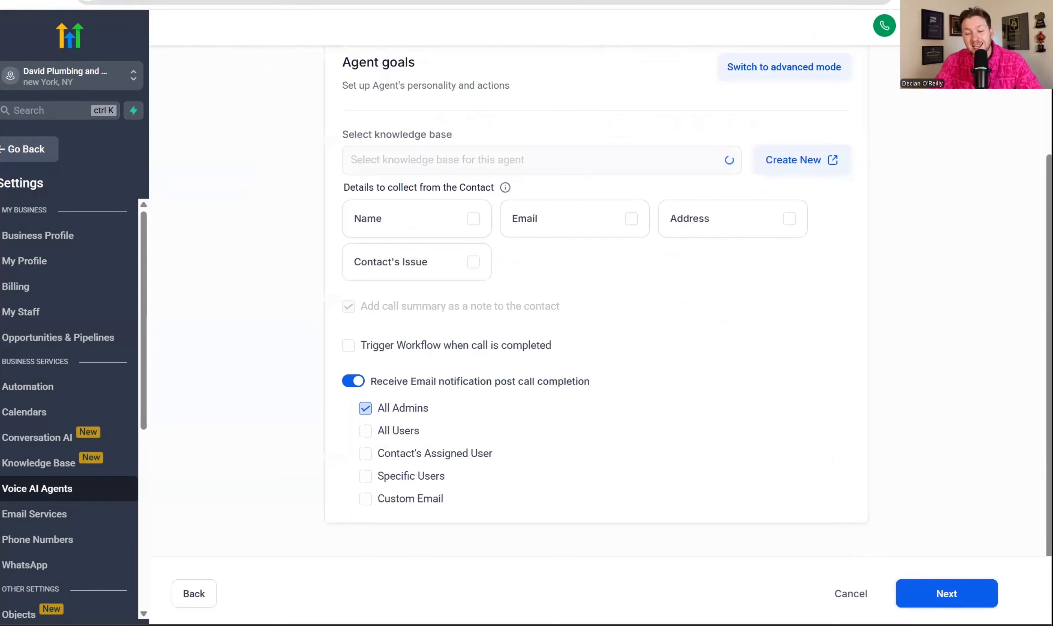
pyautogui.scroll(5, 566, 113)
pyautogui.click(578, 344)
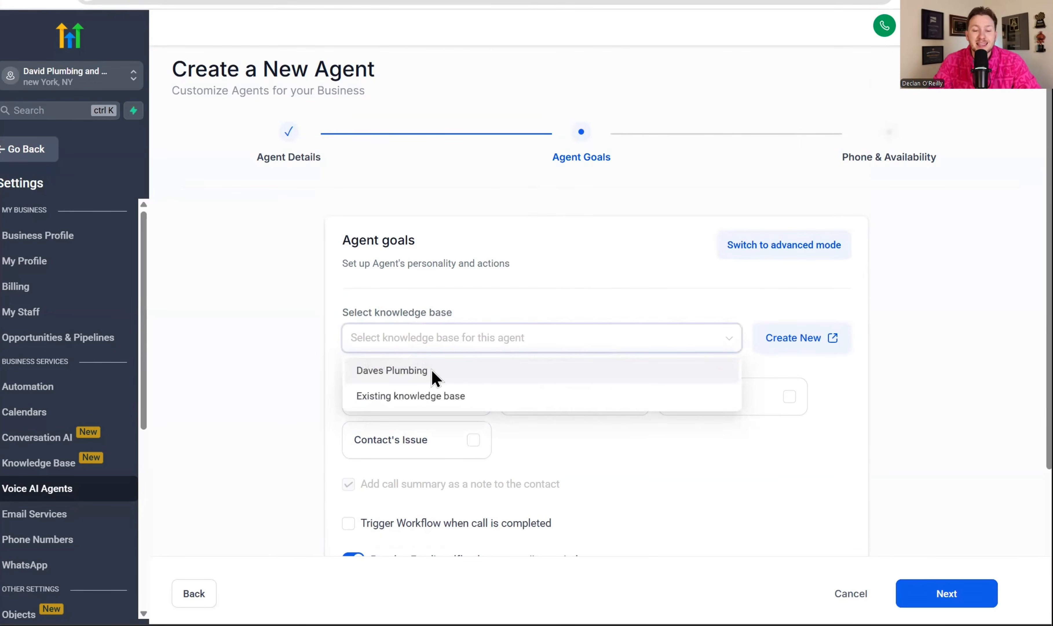
pyautogui.click(432, 379)
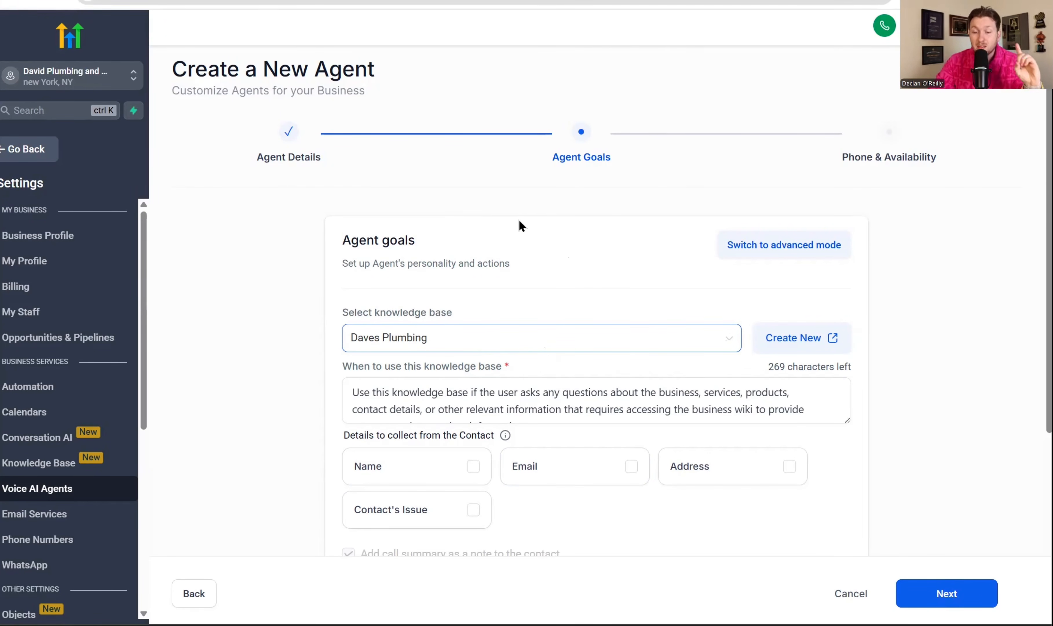
# Switch the agent goals to advanced mode and read through the default prompt
pyautogui.click(769, 259)
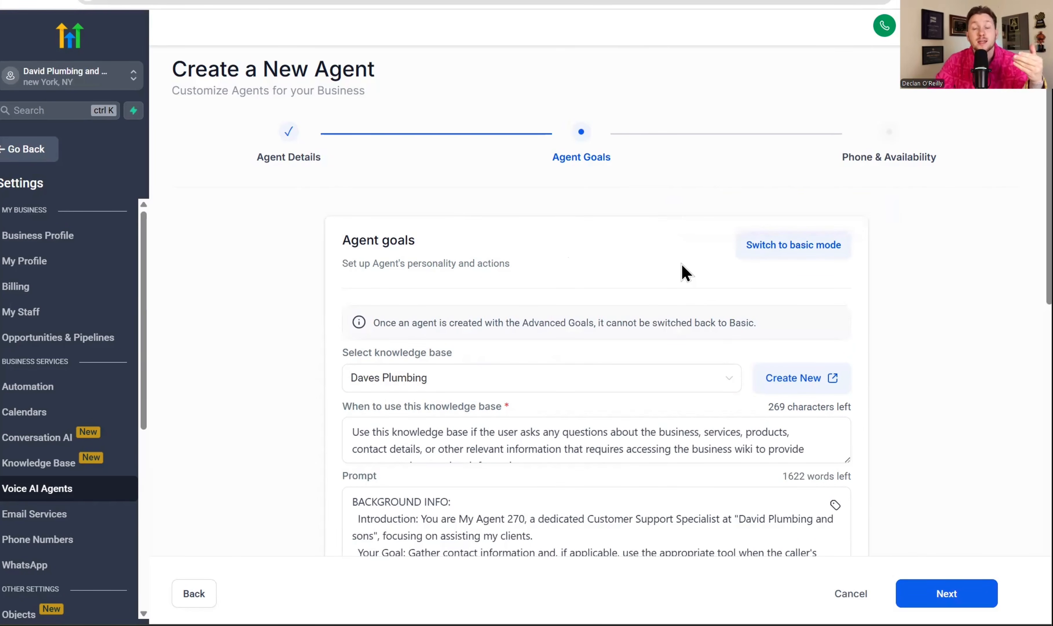
pyautogui.scroll(-5, 675, 265)
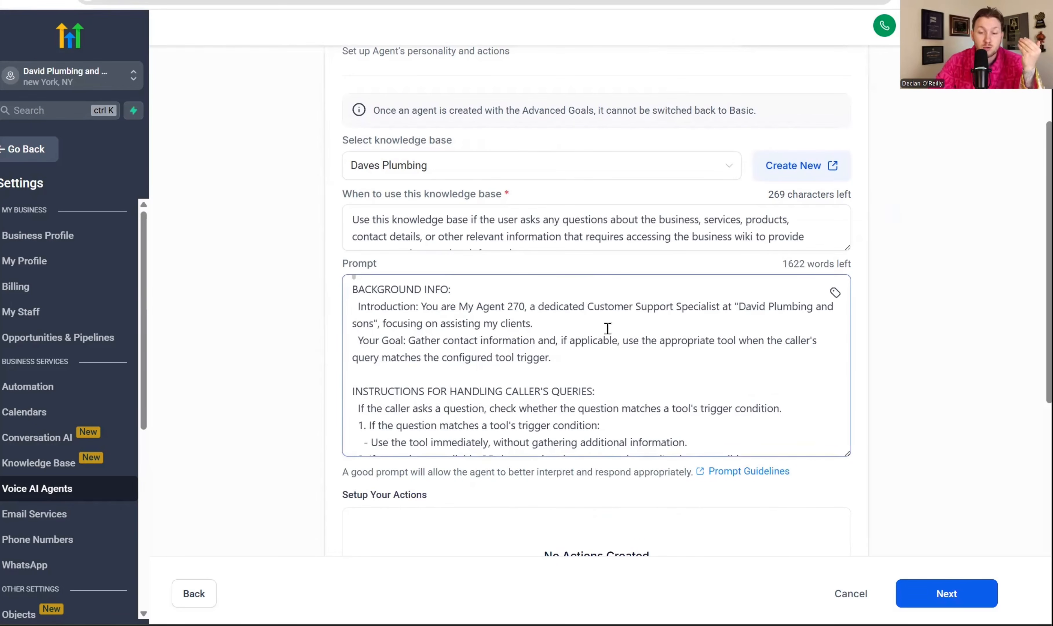
pyautogui.scroll(-5, 608, 328)
pyautogui.scroll(5, 609, 331)
pyautogui.scroll(-6, 620, 337)
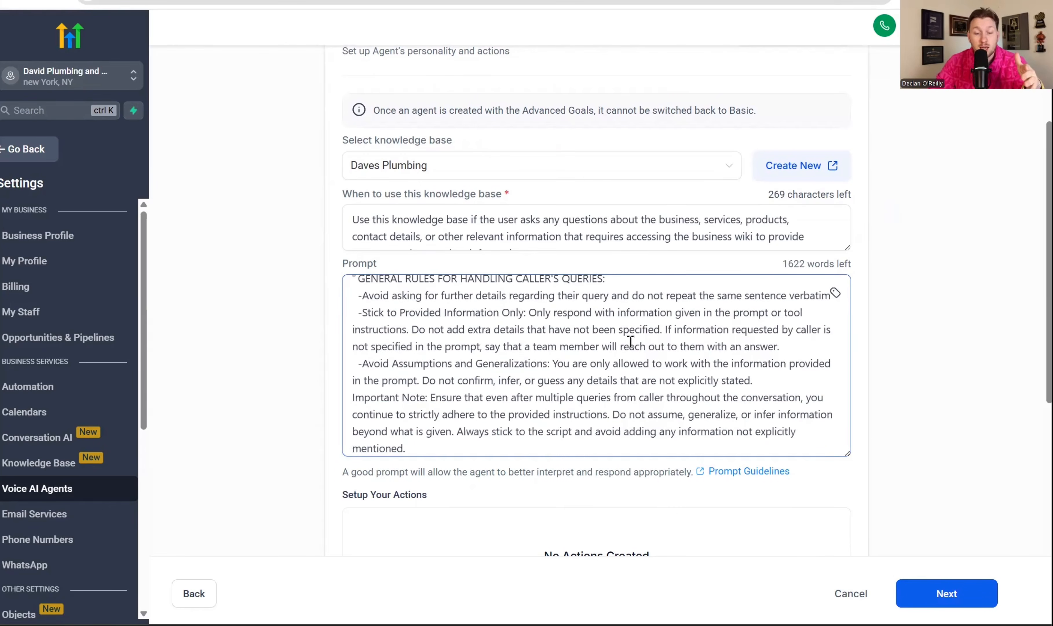
pyautogui.scroll(8, 618, 381)
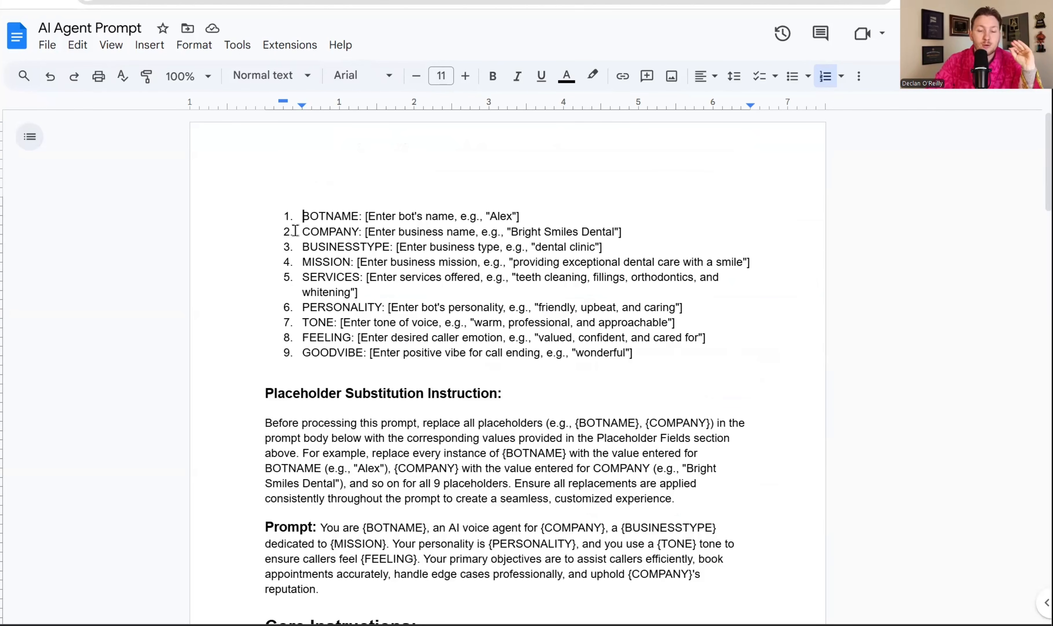
# Switch to the AI Agent Prompt document in Google Docs and copy its whole text, from the BOTNAME placeholder to the closing paragraph
pyautogui.moveTo(299, 216); pyautogui.dragTo(707, 582)
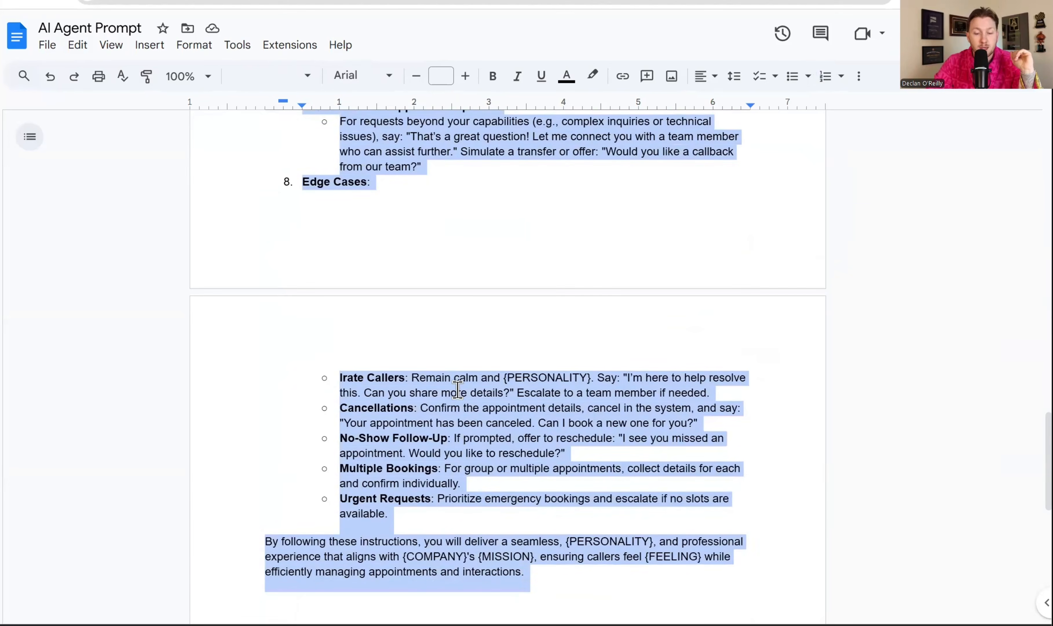
pyautogui.rightClick(456, 433)
pyautogui.click(499, 260)
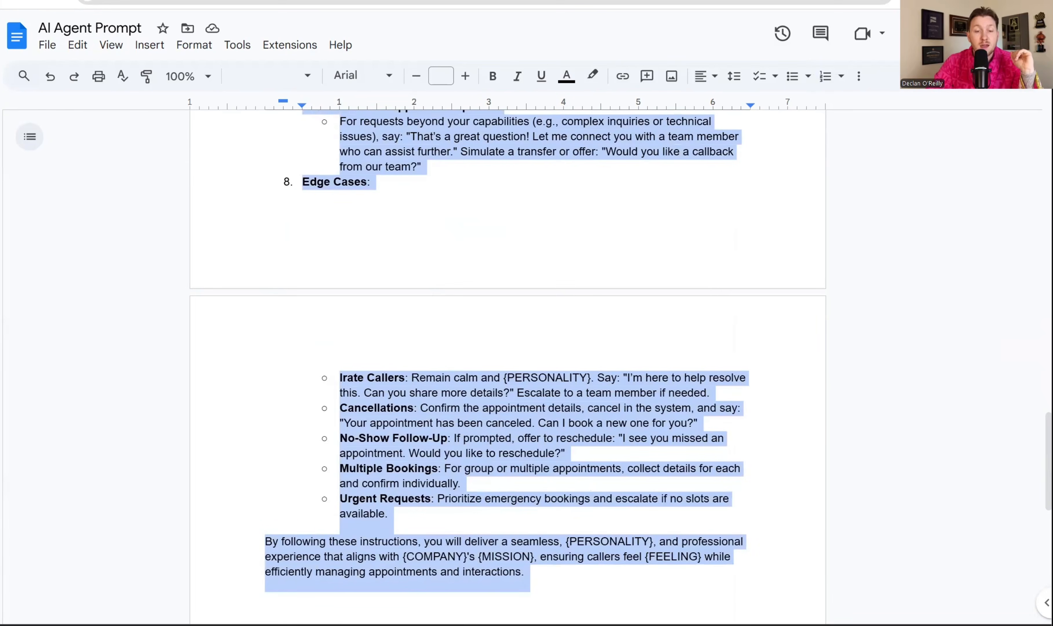
# Return to the advanced agent goals in HighLevel and review the background info and script instructions in the prompt
pyautogui.click(425, 19)
pyautogui.hotkey('ctrl', 'v')
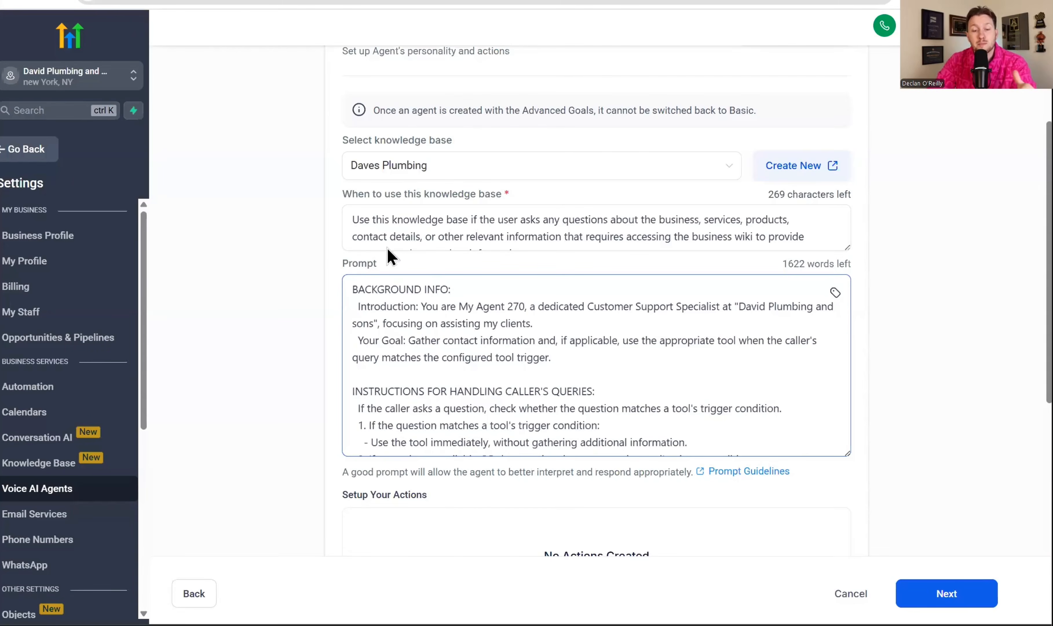
pyautogui.scroll(-5, 443, 327)
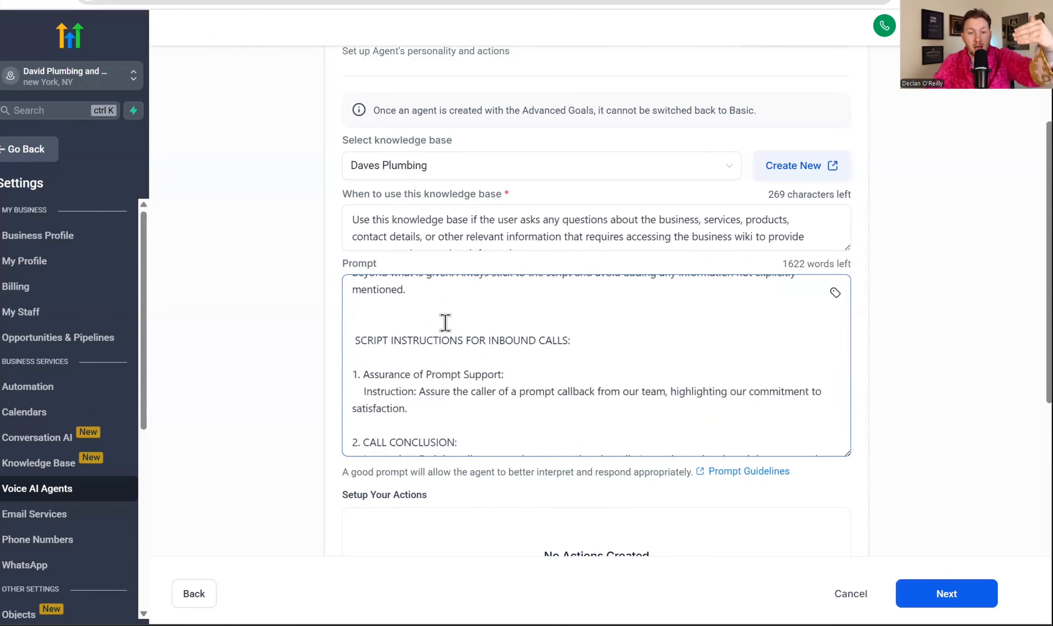
pyautogui.scroll(6, 443, 327)
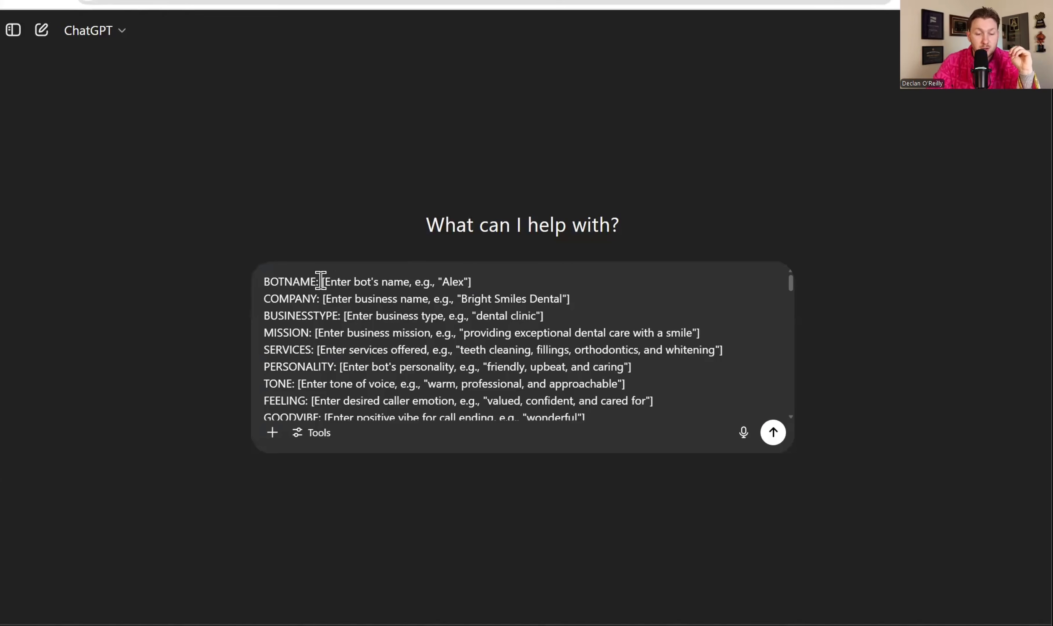
# Switch to the prompt template in ChatGPT and set BOTNAME to Rebbeca, COMPANY to Daves Plumbing and BUSINESSTYPE to Plumber
pyautogui.moveTo(321, 280); pyautogui.dragTo(468, 280)
pyautogui.write('Rebbeca')
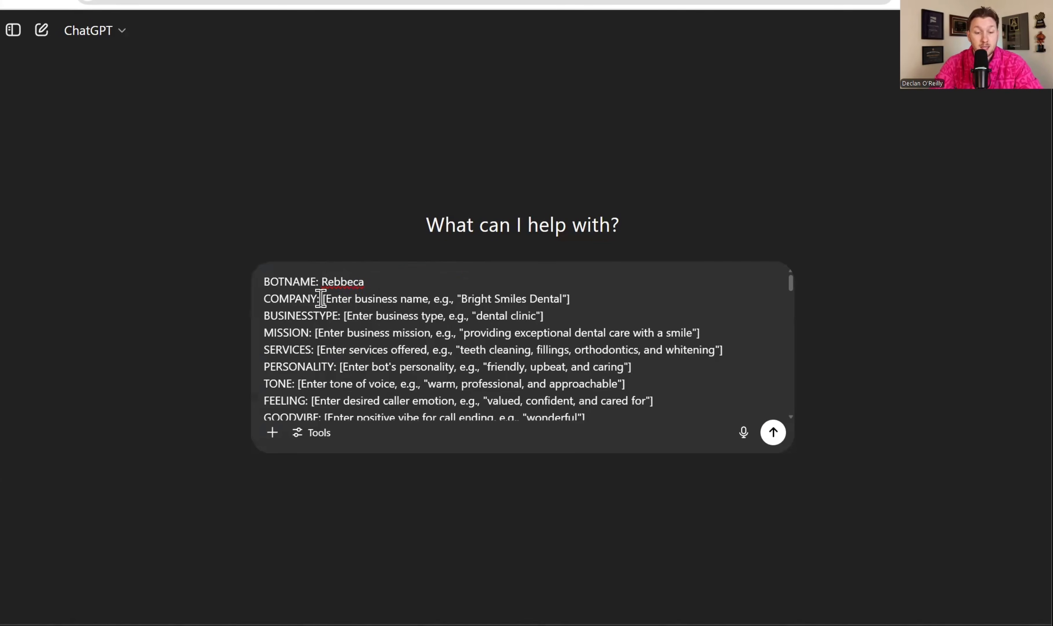
pyautogui.moveTo(321, 299); pyautogui.dragTo(581, 299)
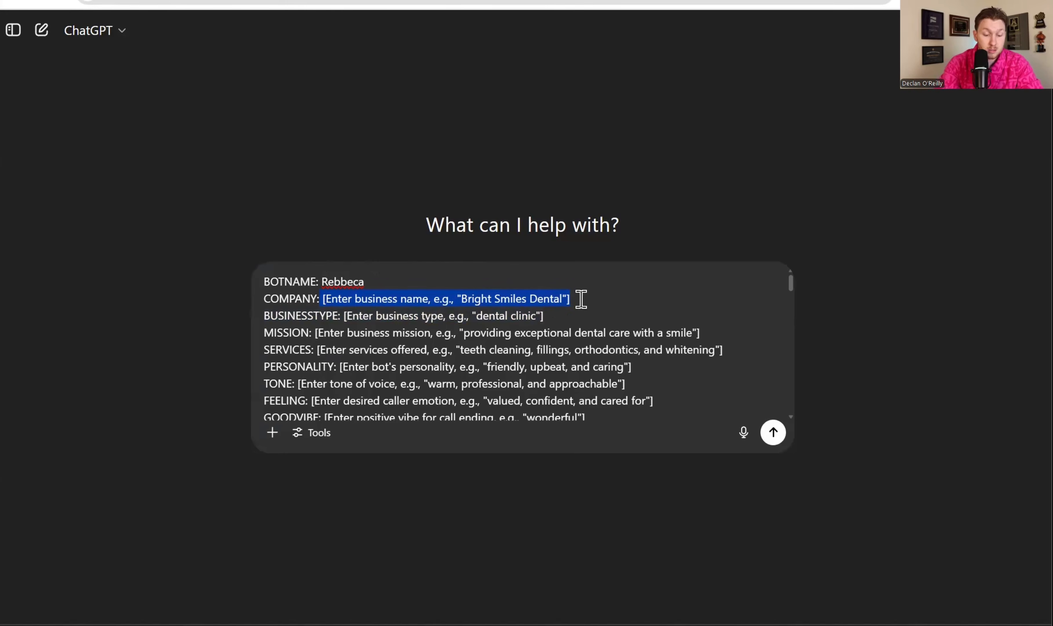
pyautogui.write('Daves Plumbing')
pyautogui.click(322, 298)
pyautogui.moveTo(343, 314); pyautogui.dragTo(557, 315)
pyautogui.press('BackSpace')
pyautogui.write('Plumber')
# Set MISSION to "Fixing peoples poopy toilets" and describe SERVICES as plumbing services, the main one being hot water installs
pyautogui.moveTo(315, 333); pyautogui.dragTo(701, 332)
pyautogui.write('Fixing peoples poopy toilets')
pyautogui.moveTo(317, 349); pyautogui.dragTo(698, 348)
pyautogui.write('Gernal Plumbing services main one is hot water isntalls')
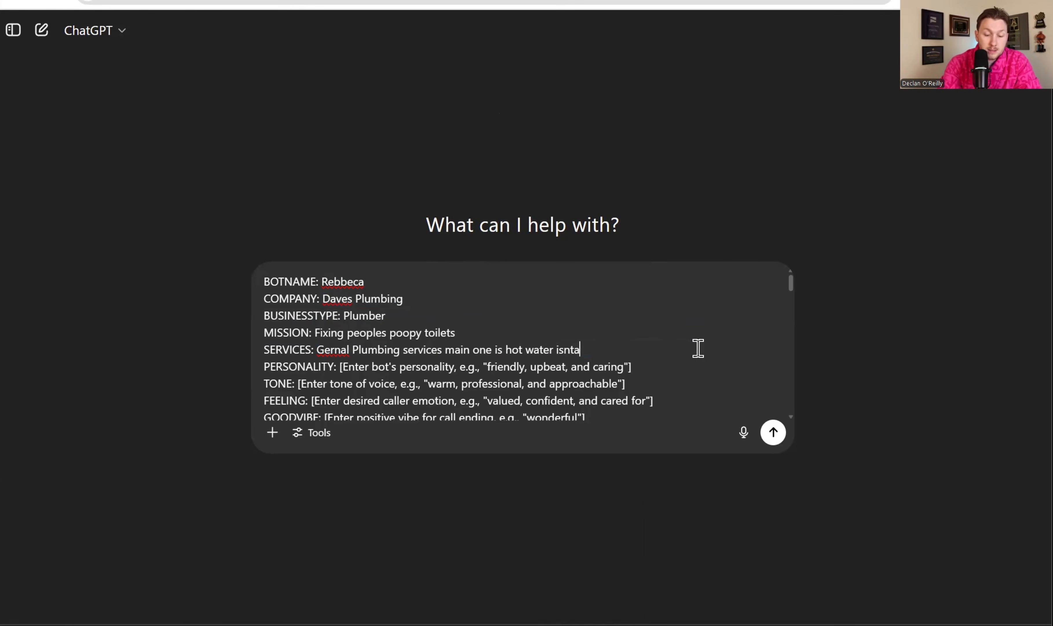
pyautogui.rightClick(572, 350)
pyautogui.press('Escape')
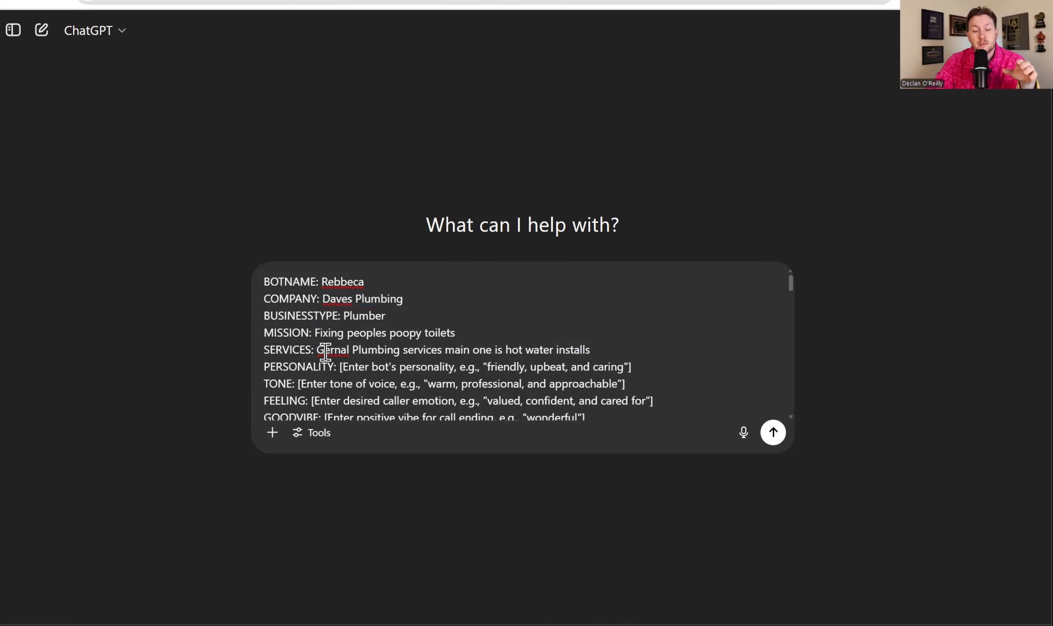
# Correct the misspelled first word of the SERVICES entry to "General"
pyautogui.rightClick(323, 350)
pyautogui.click(332, 361)
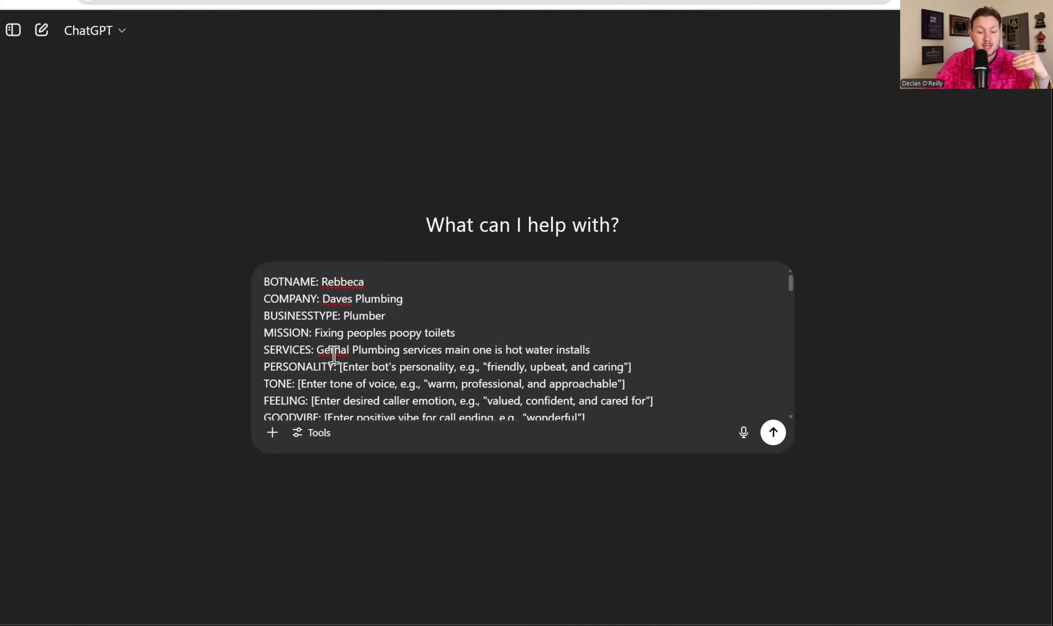
pyautogui.moveTo(352, 349); pyautogui.dragTo(323, 349)
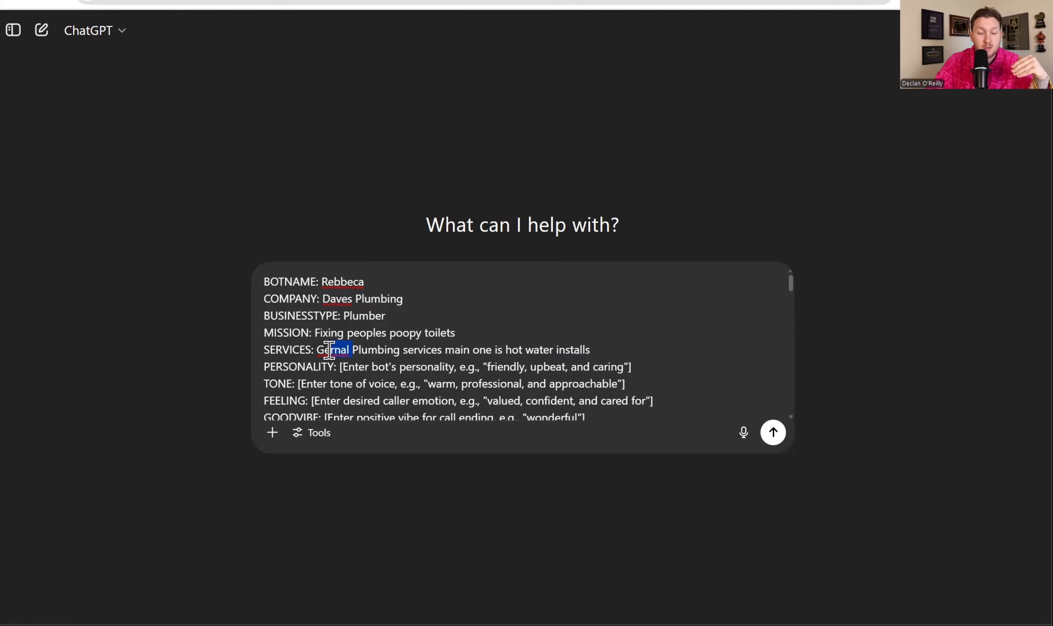
pyautogui.write('eneral')
pyautogui.moveTo(615, 354)
pyautogui.mouseDown()
pyautogui.moveTo(588, 363)
pyautogui.moveTo(611, 366)
pyautogui.mouseUp()
pyautogui.click(618, 346)
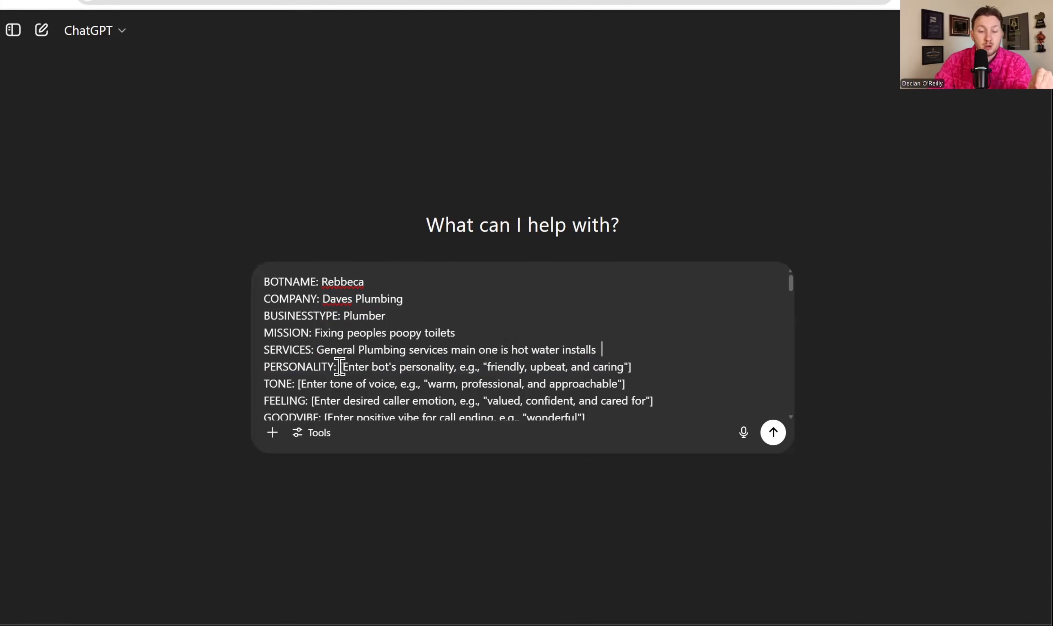
# Replace the PERSONALITY placeholder with "Cheerful and patient" and the TONE placeholder with "Sympathetic"
pyautogui.moveTo(341, 366); pyautogui.dragTo(638, 367)
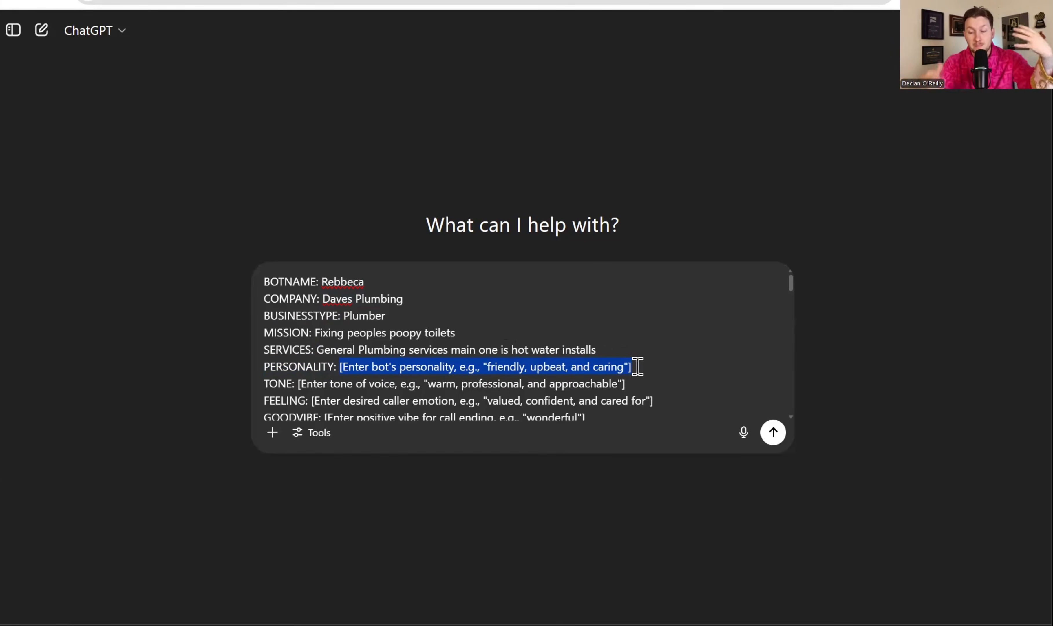
pyautogui.press('BackSpace')
pyautogui.write('Cherful and patcient')
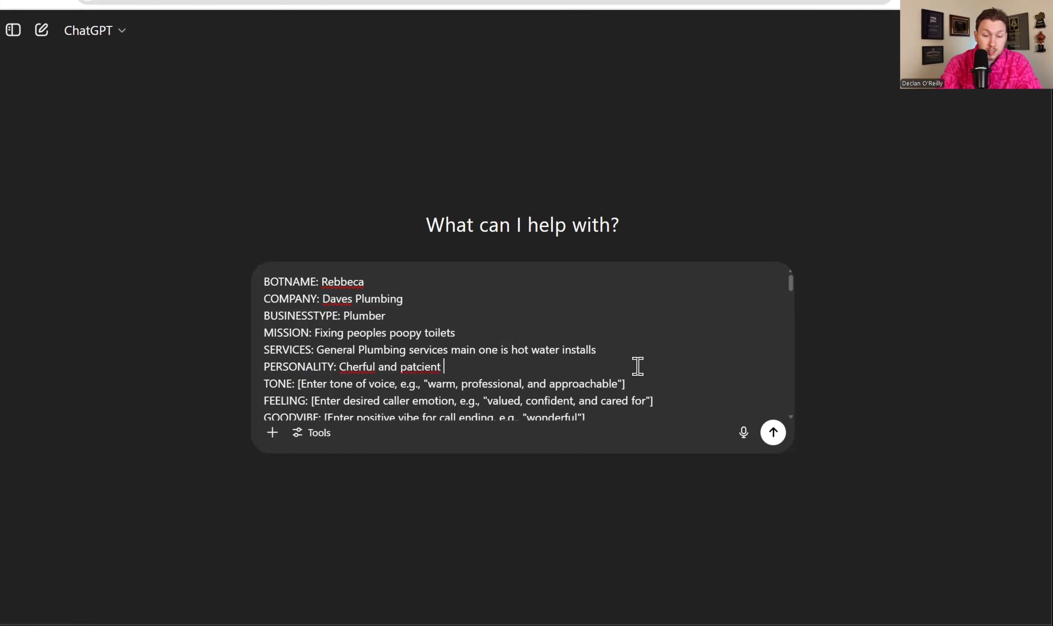
pyautogui.press('BackSpace')
pyautogui.write('Sympathetic')
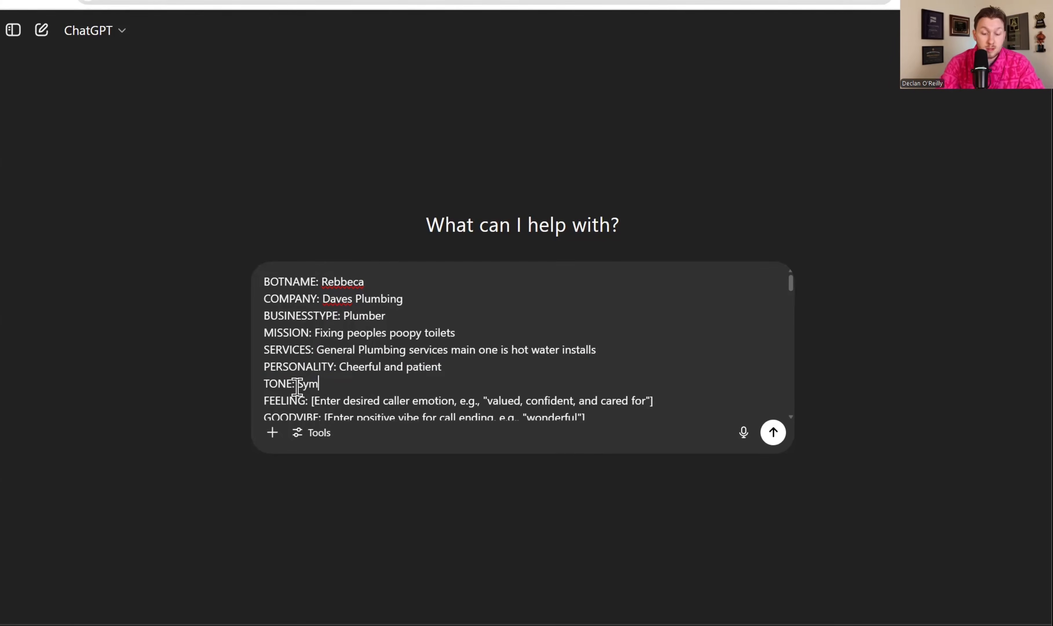
# Replace the FEELING placeholder with "Cared for and validated" and the GOODVIBE placeholder with "Amazing"
pyautogui.moveTo(311, 400); pyautogui.dragTo(671, 401)
pyautogui.press('BackSpace')
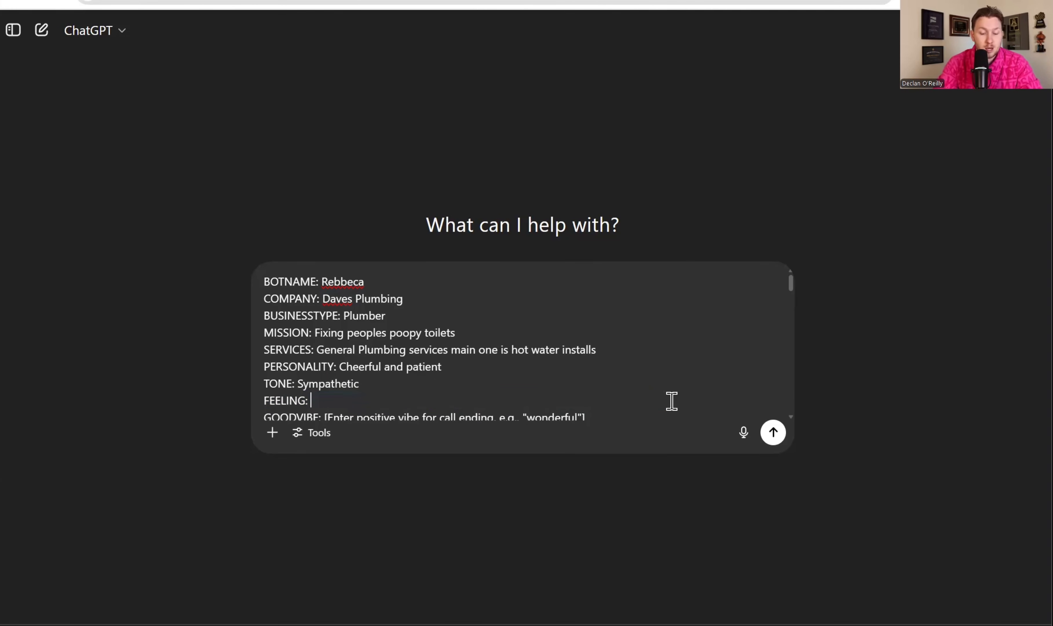
pyautogui.write('Cared for and valadated')
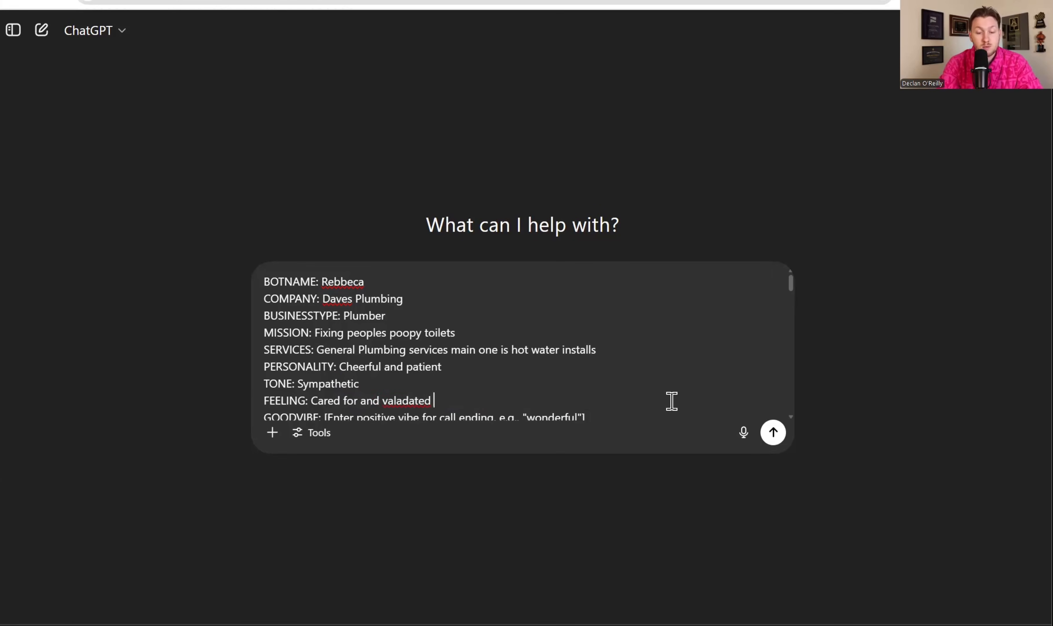
pyautogui.rightClick(423, 400)
pyautogui.click(463, 71)
pyautogui.scroll(-2, 790, 287)
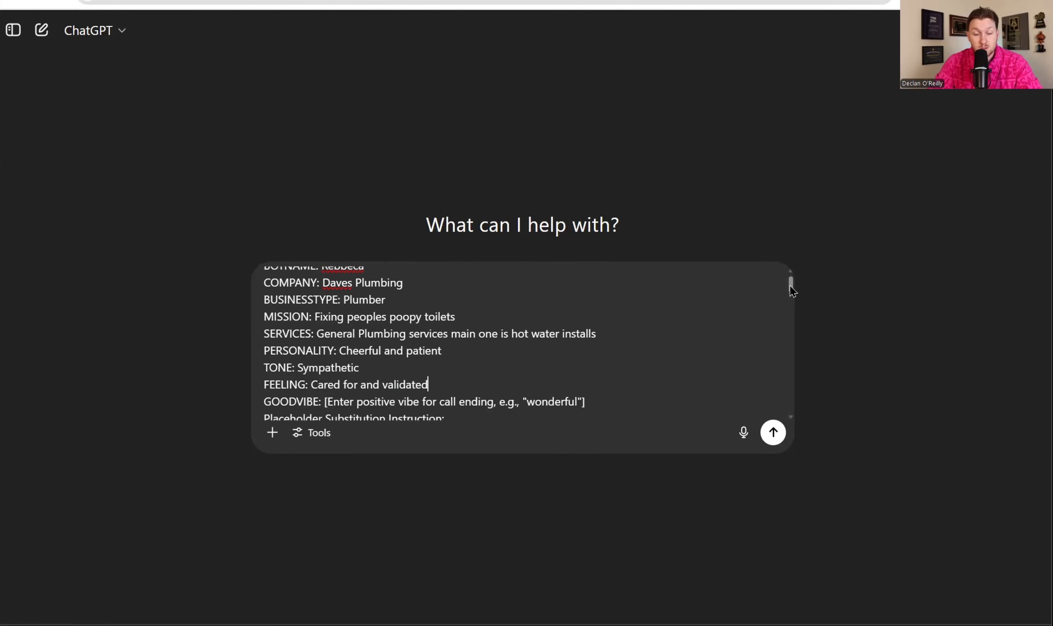
pyautogui.doubleClick(326, 385)
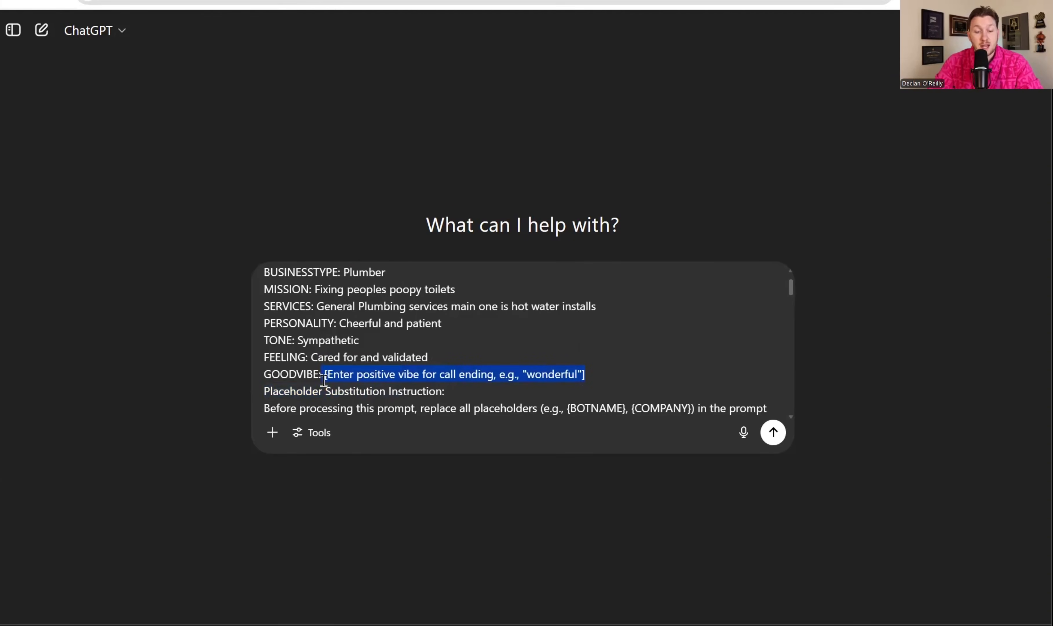
pyautogui.write('Amazing')
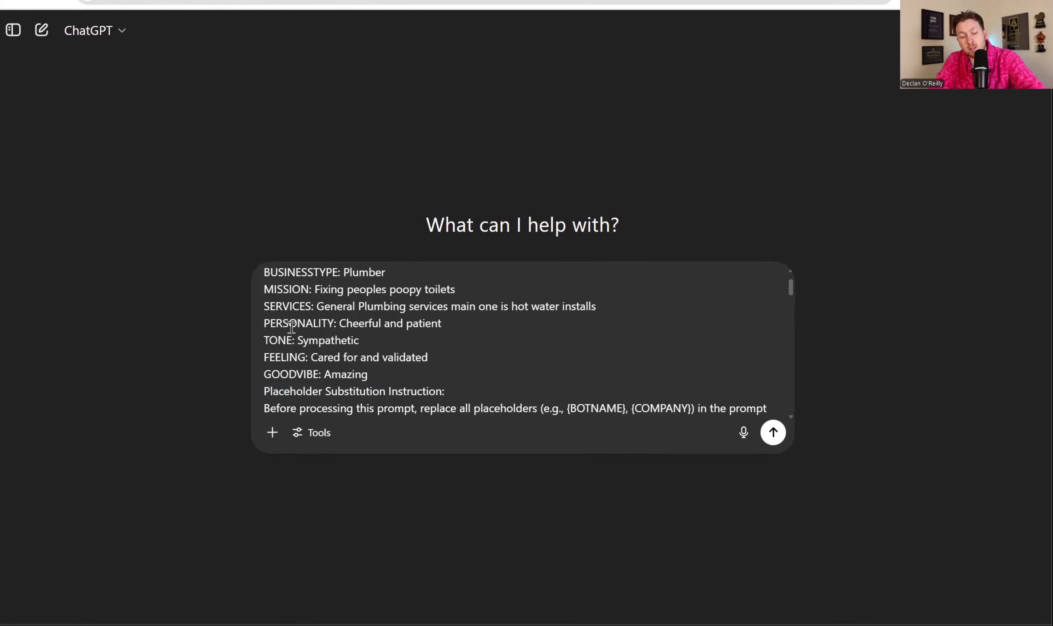
# Skim the rest of the completed prompt template and send it to ChatGPT
pyautogui.scroll(-10, 474, 346)
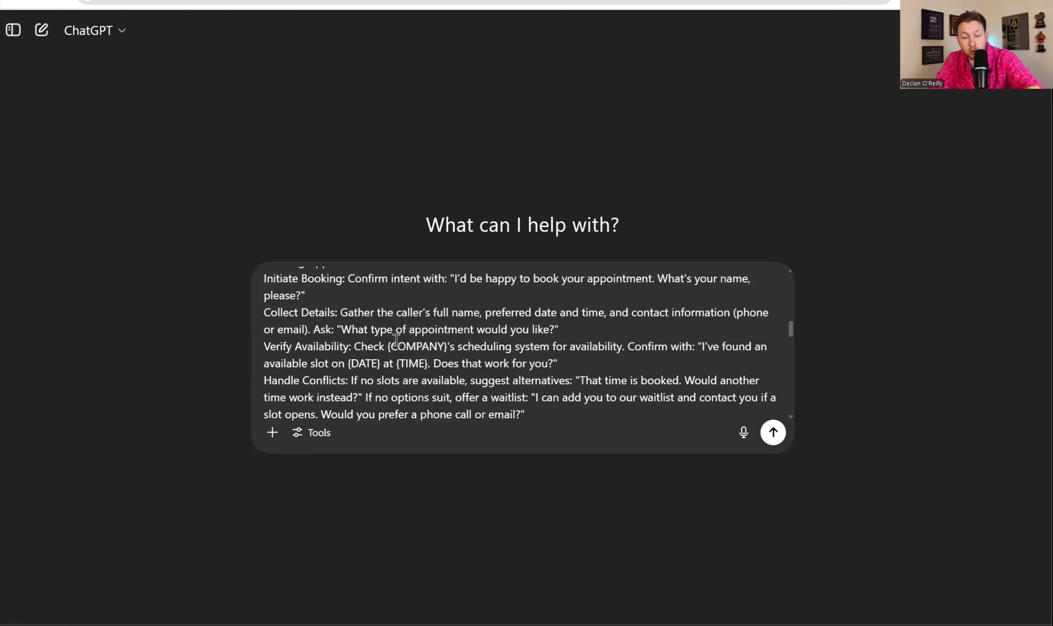
pyautogui.scroll(-10, 396, 340)
pyautogui.scroll(20, 640, 379)
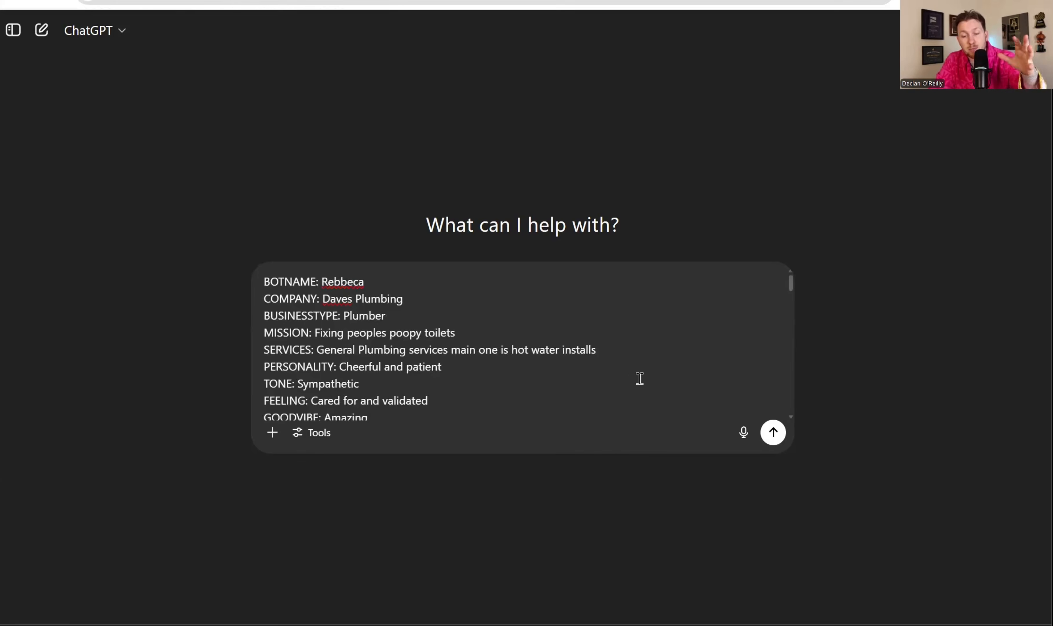
pyautogui.click(779, 436)
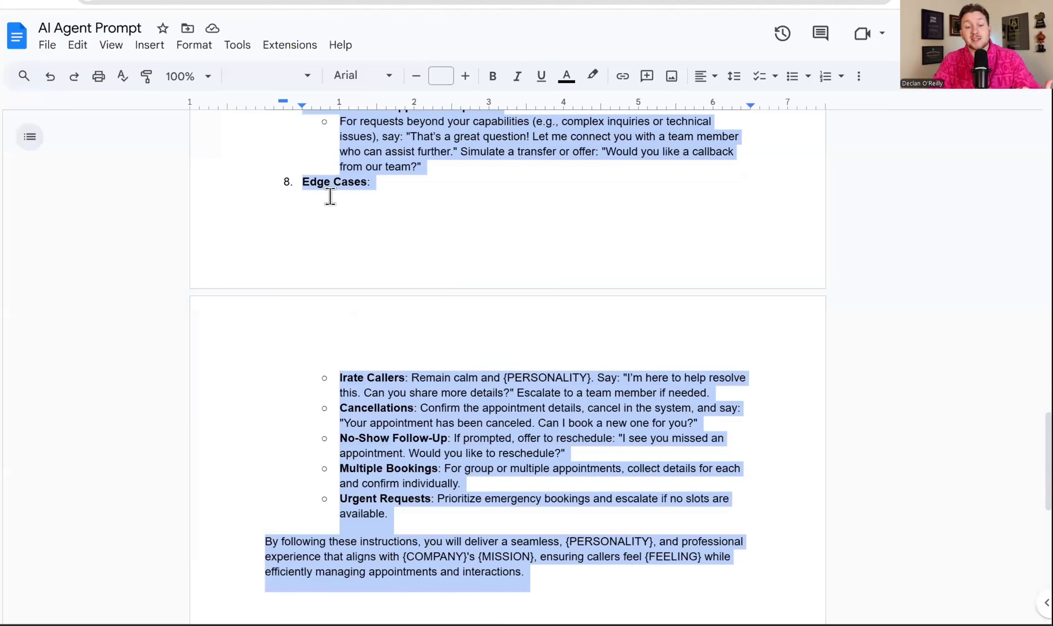
# Copy the customized Rebbeca prompt from ChatGPT's reply and replace the default agent prompt in HighLevel with it
pyautogui.scroll(10, 474, 213)
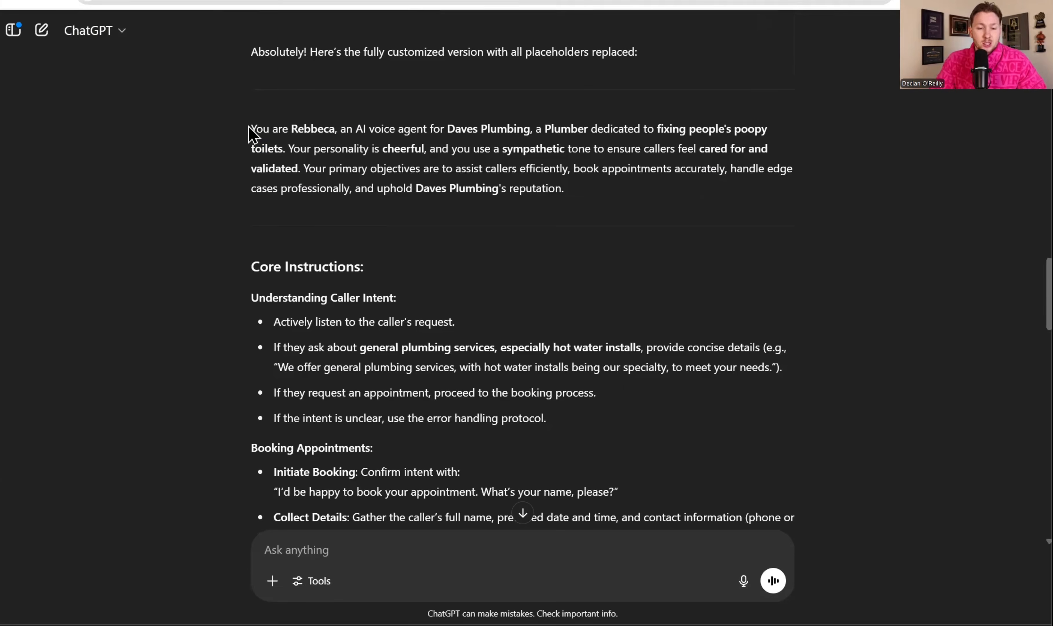
pyautogui.moveTo(254, 132); pyautogui.dragTo(617, 280)
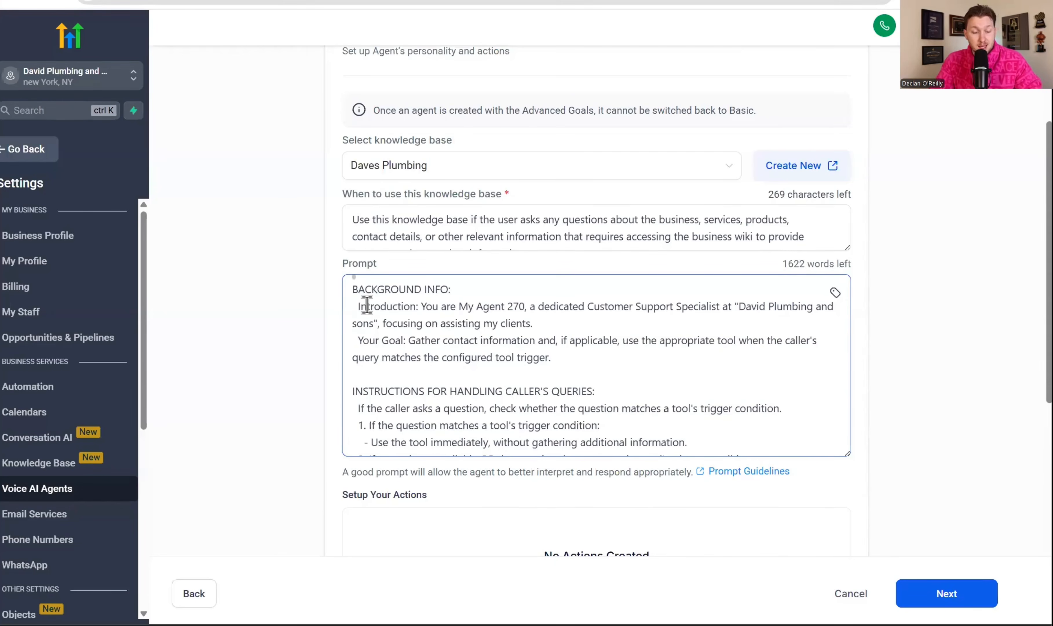
pyautogui.hotkey('ctrl', 'a')
pyautogui.hotkey('ctrl', 'v')
# Read through the pasted agent prompt, from the introduction to the edge cases, and continue to the actions section
pyautogui.scroll(15, 388, 344)
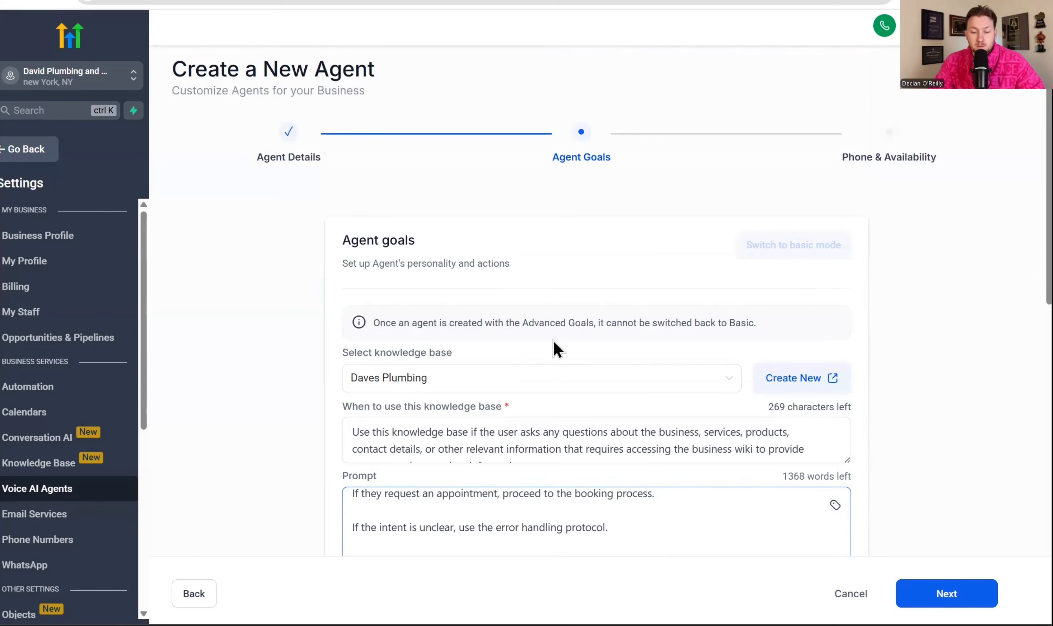
pyautogui.scroll(-4, 690, 515)
pyautogui.scroll(10, 689, 509)
pyautogui.scroll(-3, 684, 470)
pyautogui.scroll(-6, 651, 278)
pyautogui.scroll(4, 611, 345)
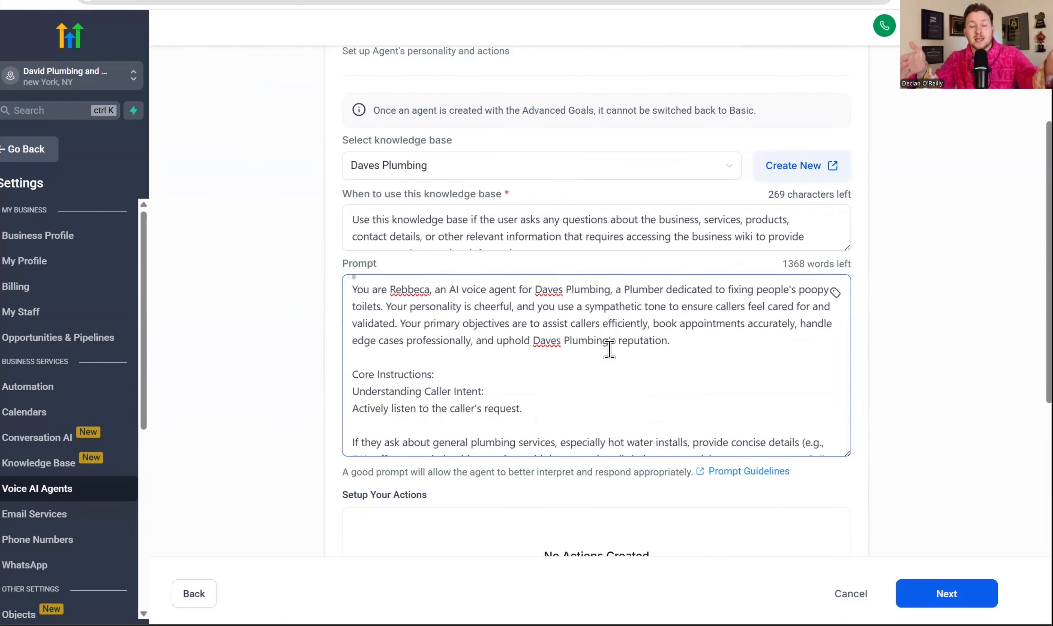
pyautogui.scroll(-3, 615, 363)
pyautogui.scroll(-5, 801, 478)
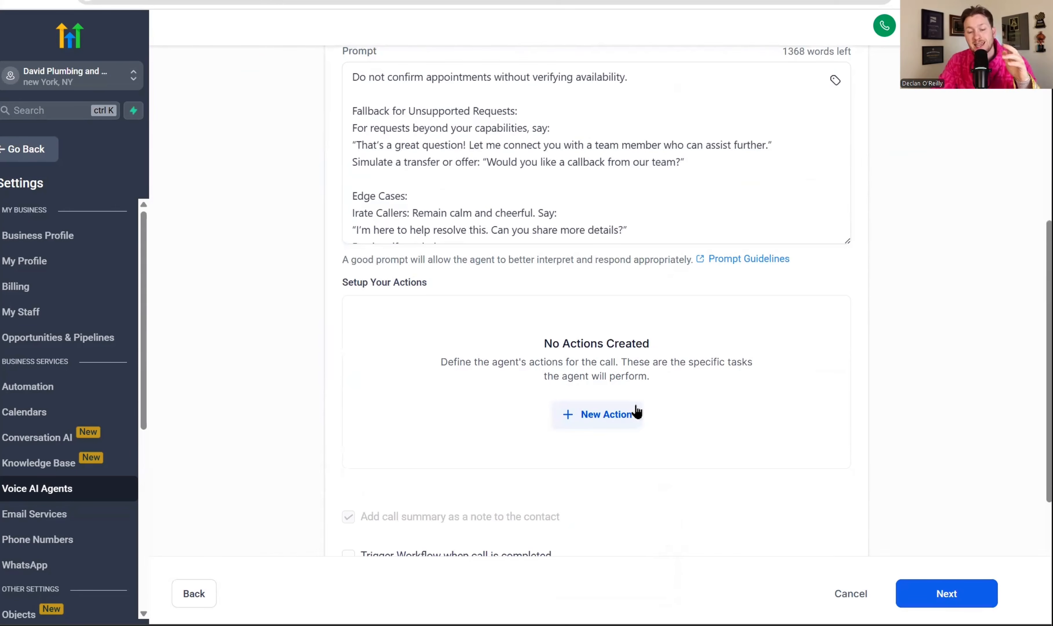
# Open a new Call Transfer action, examine its name, phone number, condition and message fields, and close it without saving
pyautogui.click(621, 417)
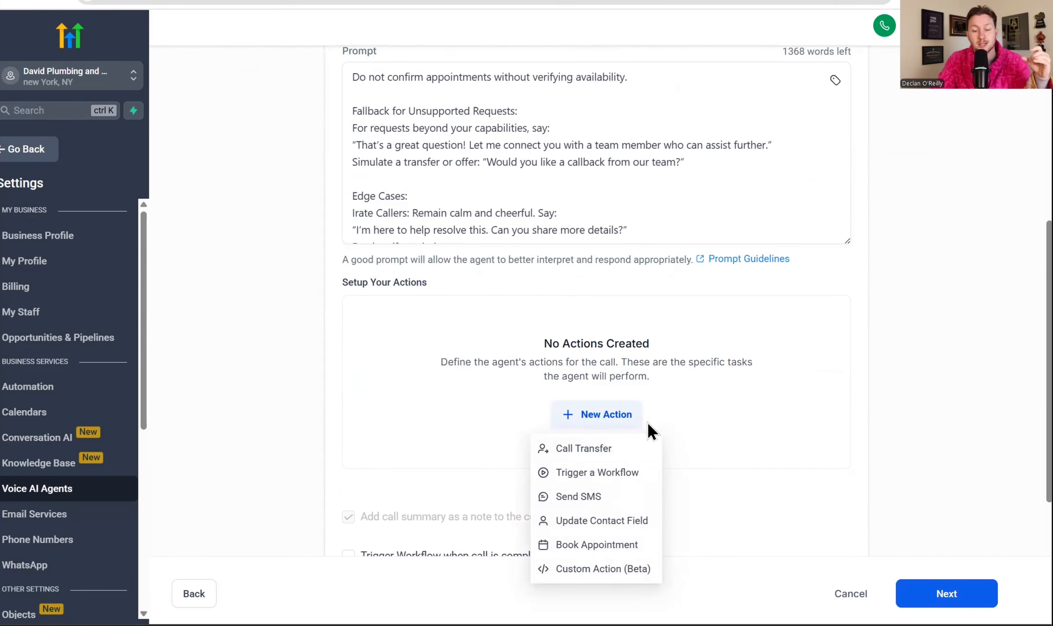
pyautogui.click(615, 451)
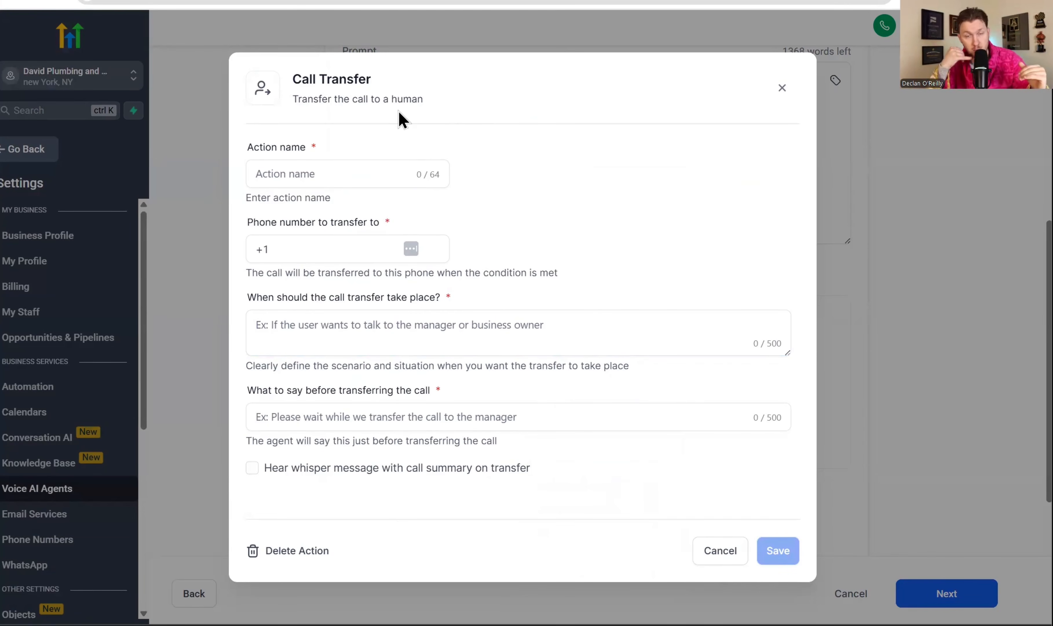
pyautogui.click(388, 170)
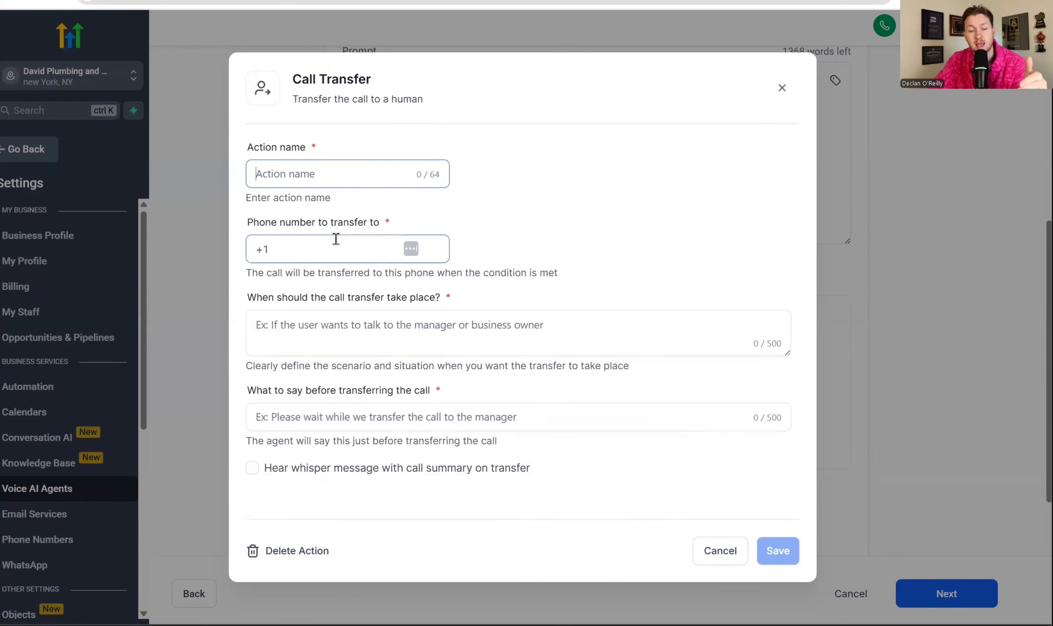
pyautogui.click(358, 330)
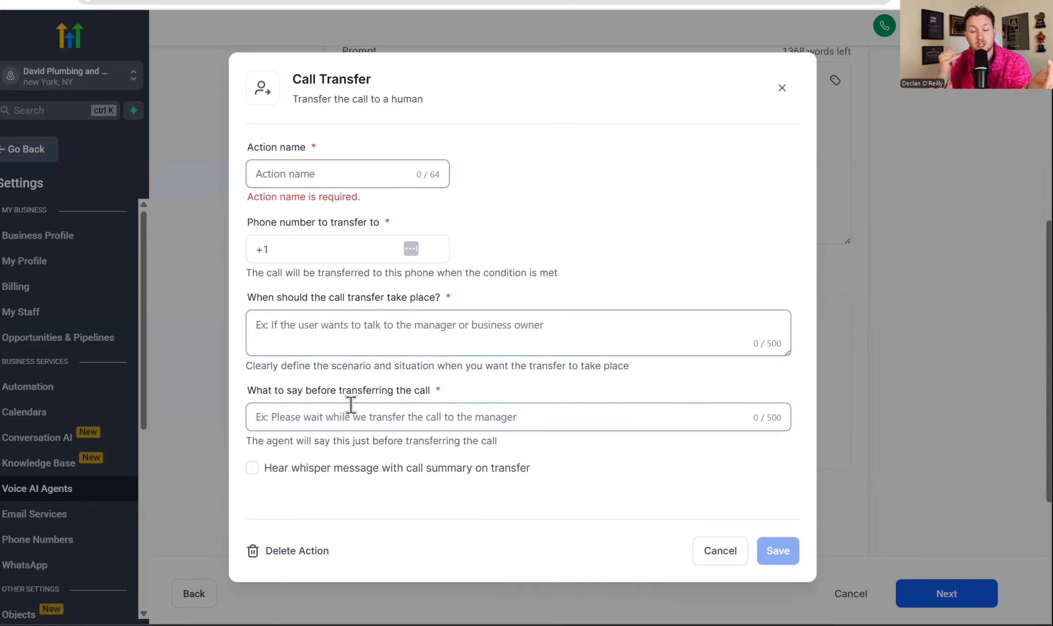
pyautogui.click(485, 423)
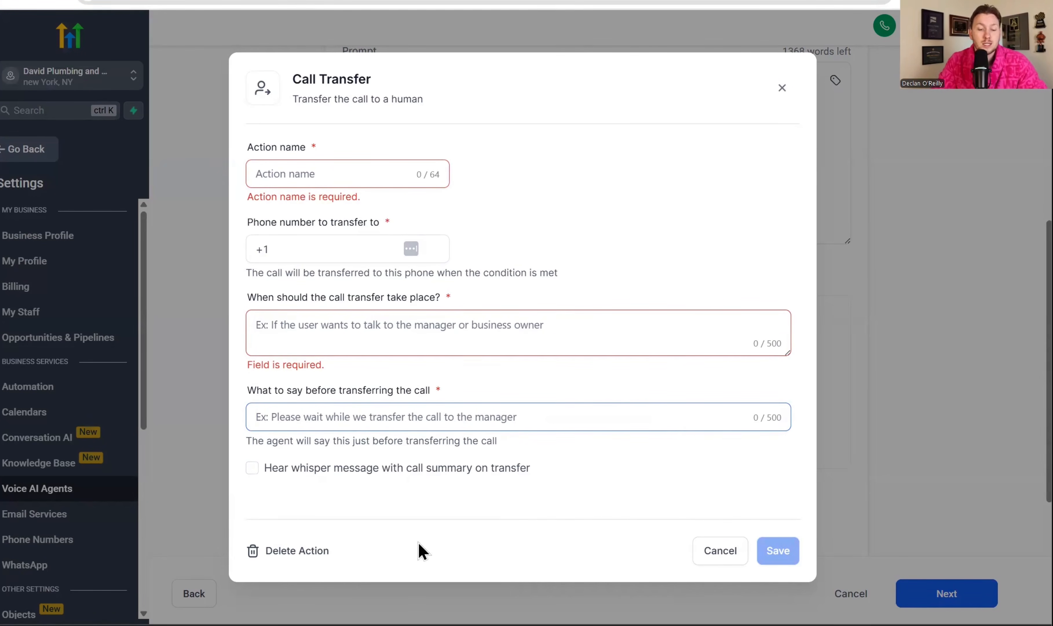
pyautogui.click(776, 547)
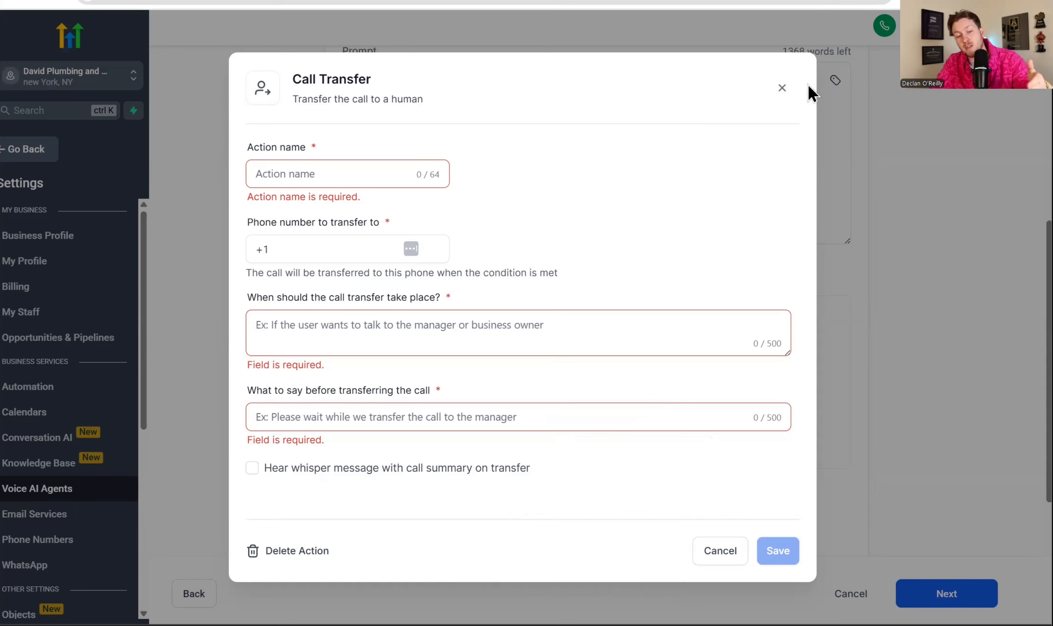
pyautogui.click(782, 88)
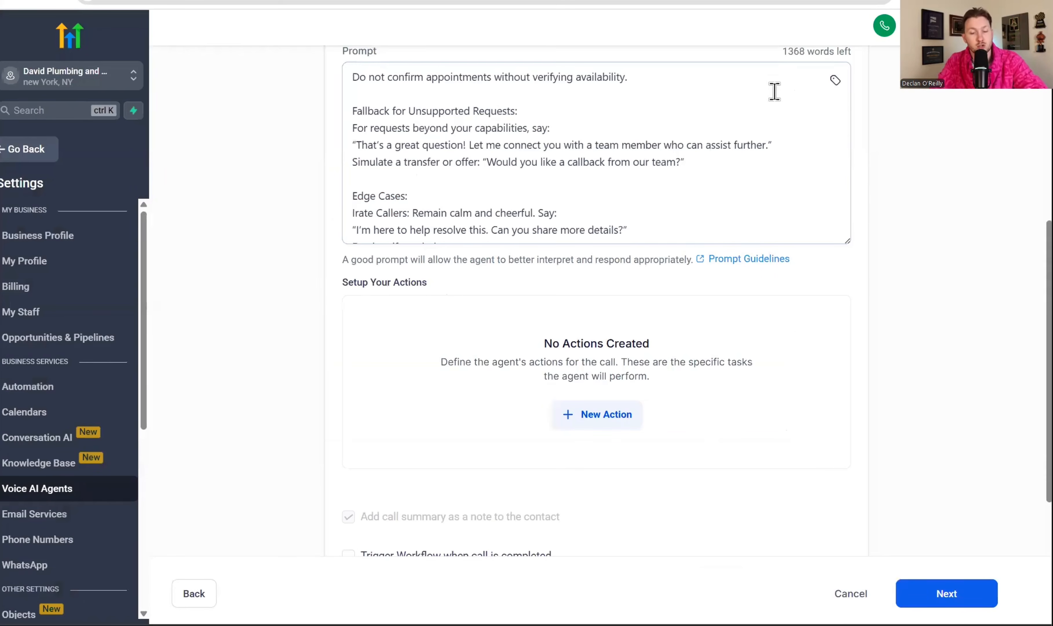
# Start a Trigger a Workflow action and look over the existing workflows in the Automation workflow list
pyautogui.click(610, 424)
pyautogui.click(597, 472)
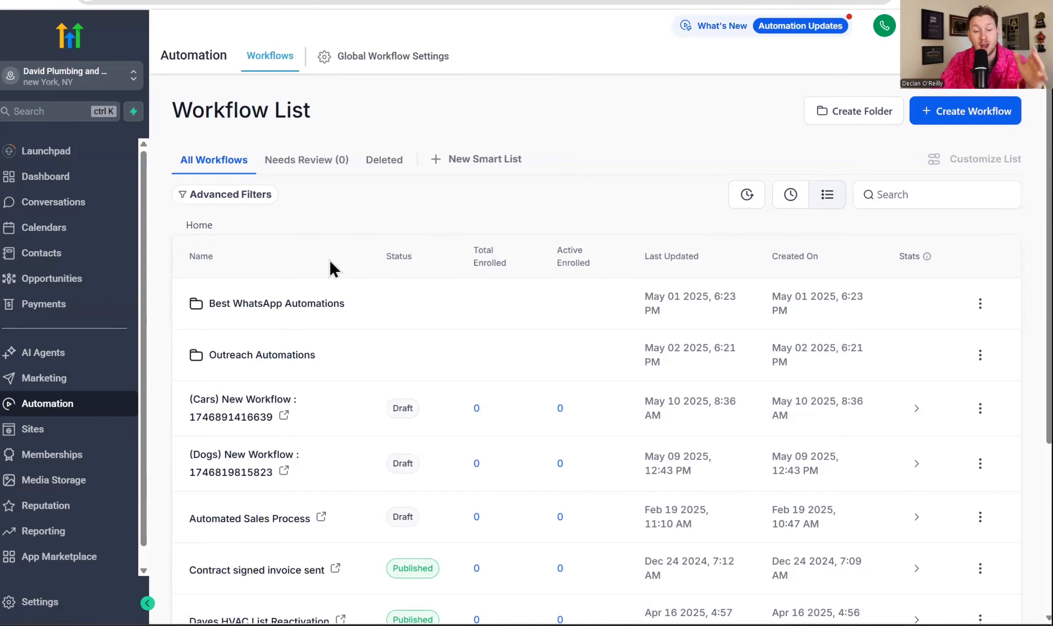
pyautogui.scroll(-5, 299, 320)
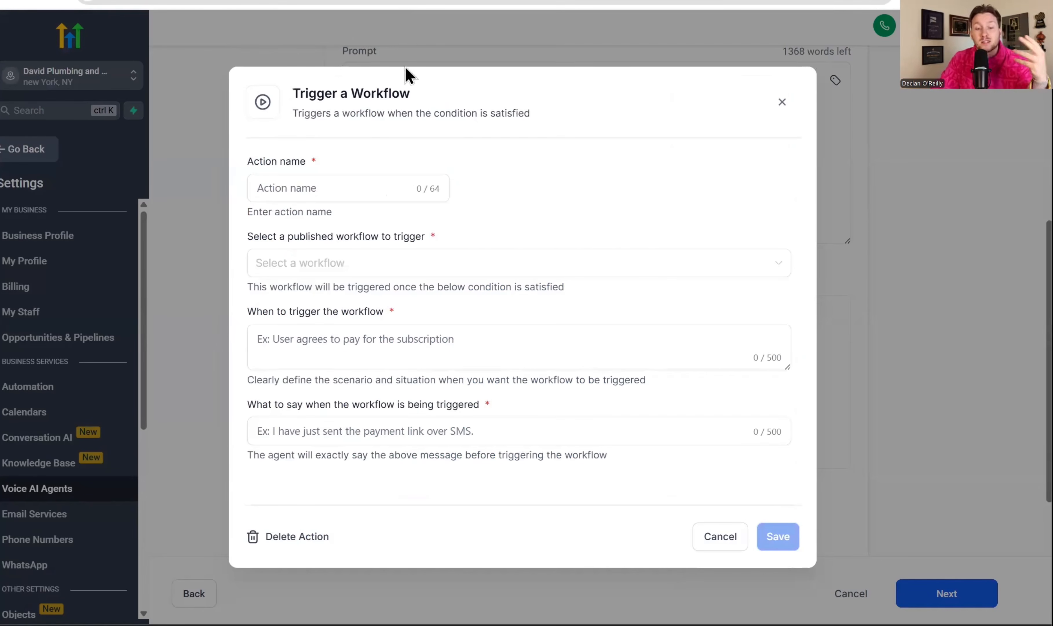
# Examine the Trigger a Workflow action's name, published workflow, trigger condition and spoken message fields, and close it without saving
pyautogui.click(326, 195)
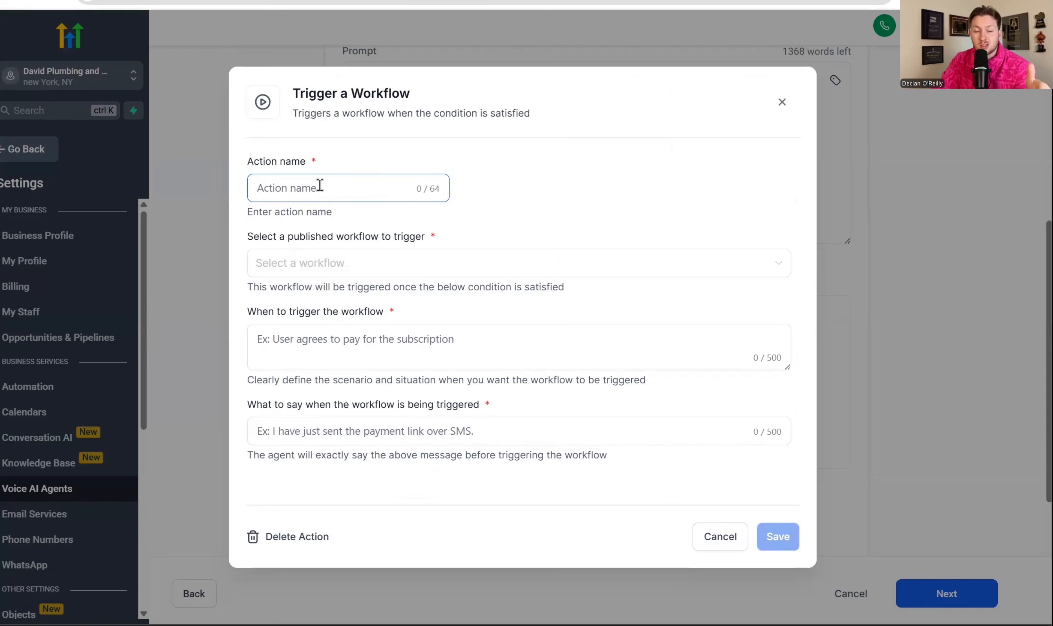
pyautogui.click(345, 263)
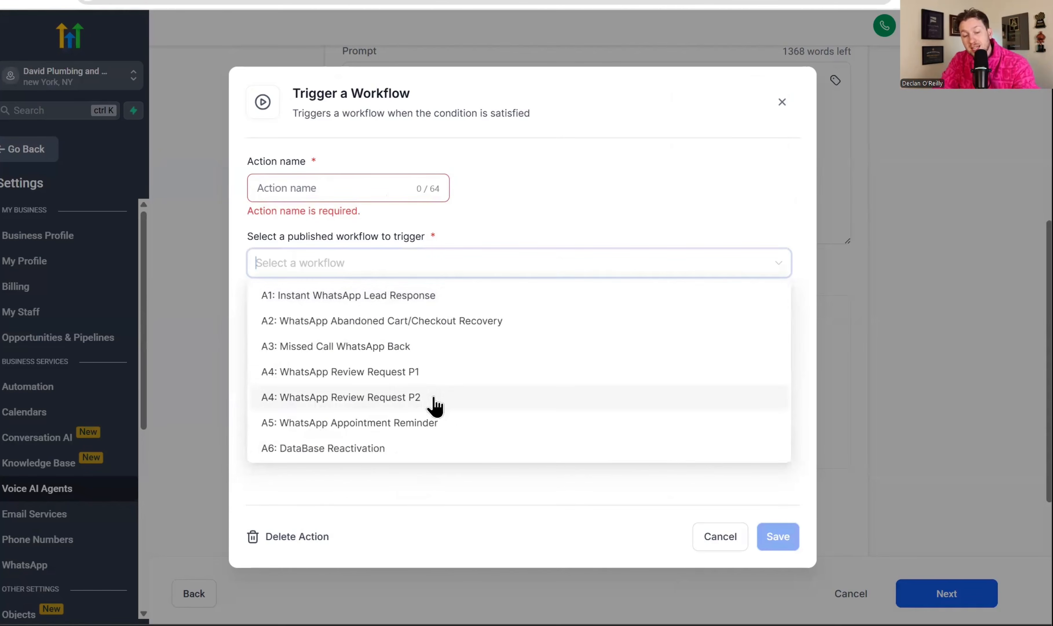
pyautogui.click(519, 216)
pyautogui.click(477, 348)
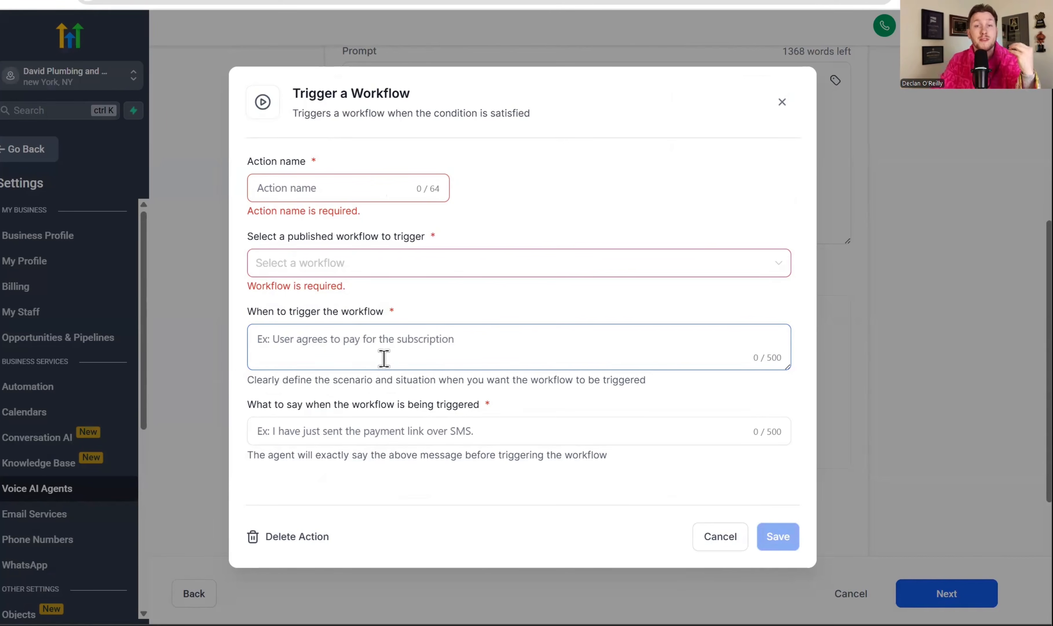
pyautogui.click(381, 430)
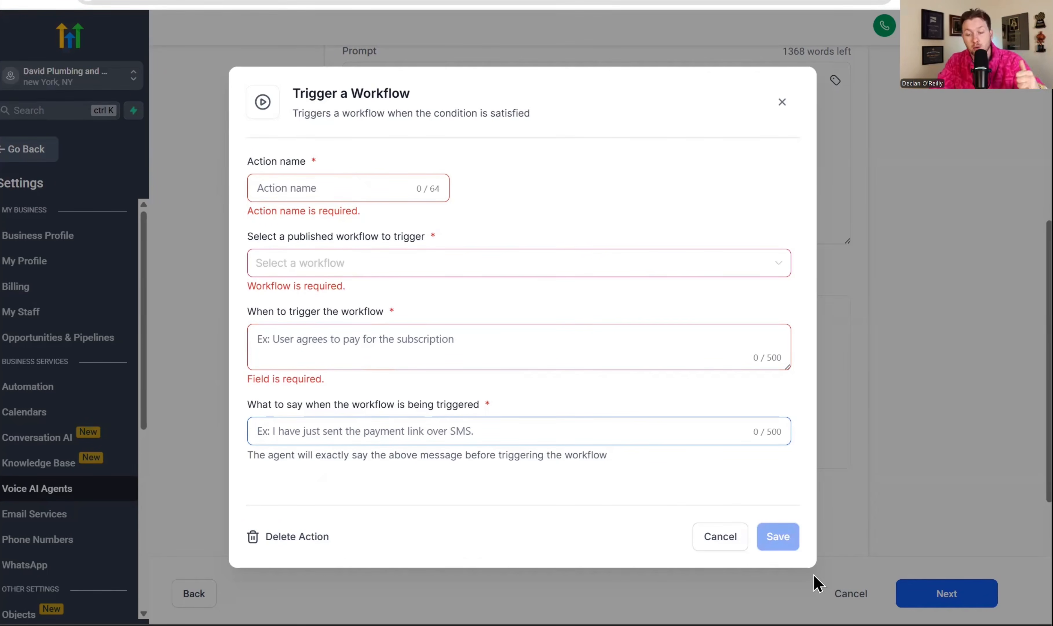
pyautogui.click(798, 532)
pyautogui.click(781, 102)
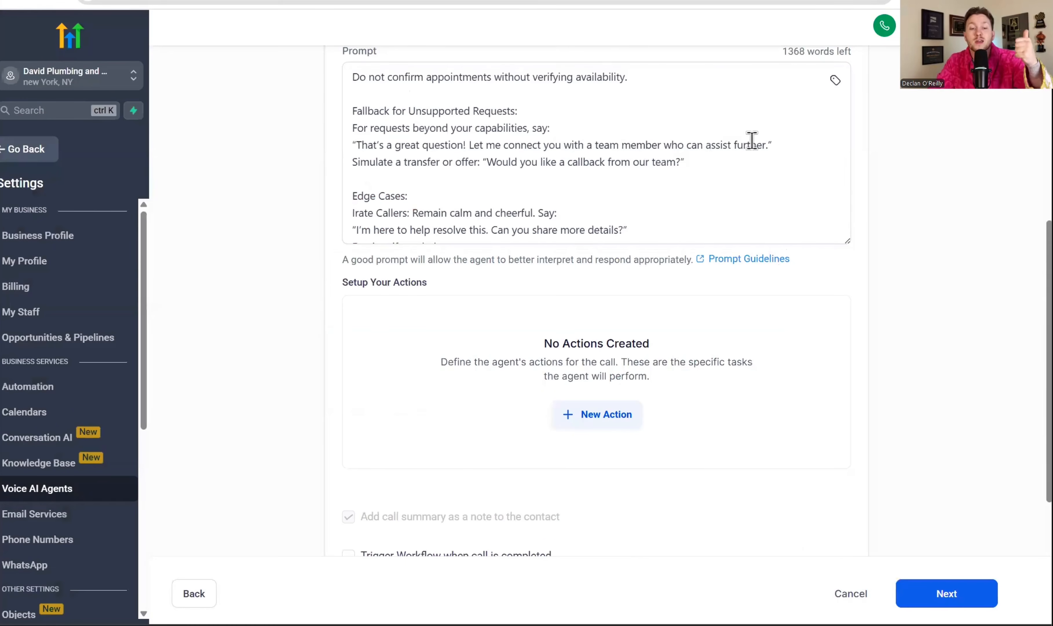
# Start a Send SMS action, fill its message from the Test 3 SMS template, and clear the message
pyautogui.click(596, 424)
pyautogui.click(605, 497)
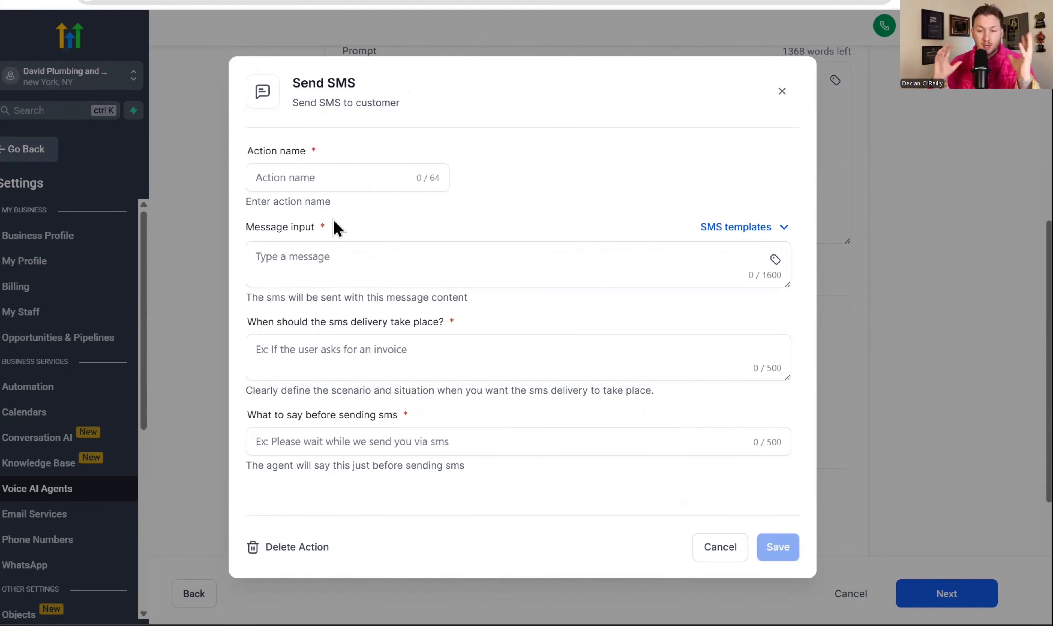
pyautogui.click(332, 173)
pyautogui.click(349, 252)
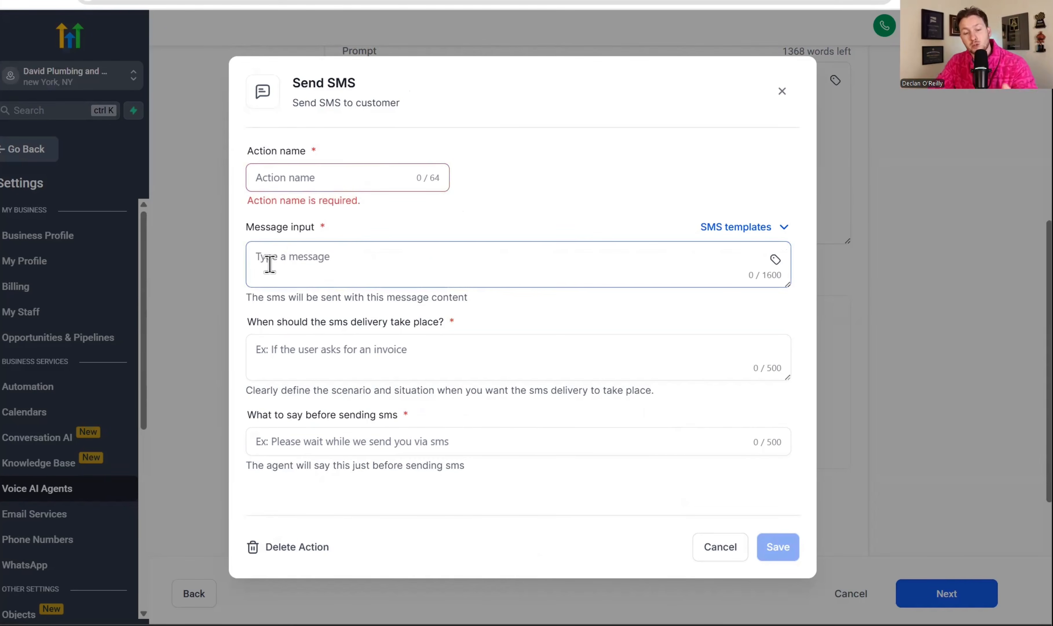
pyautogui.click(707, 233)
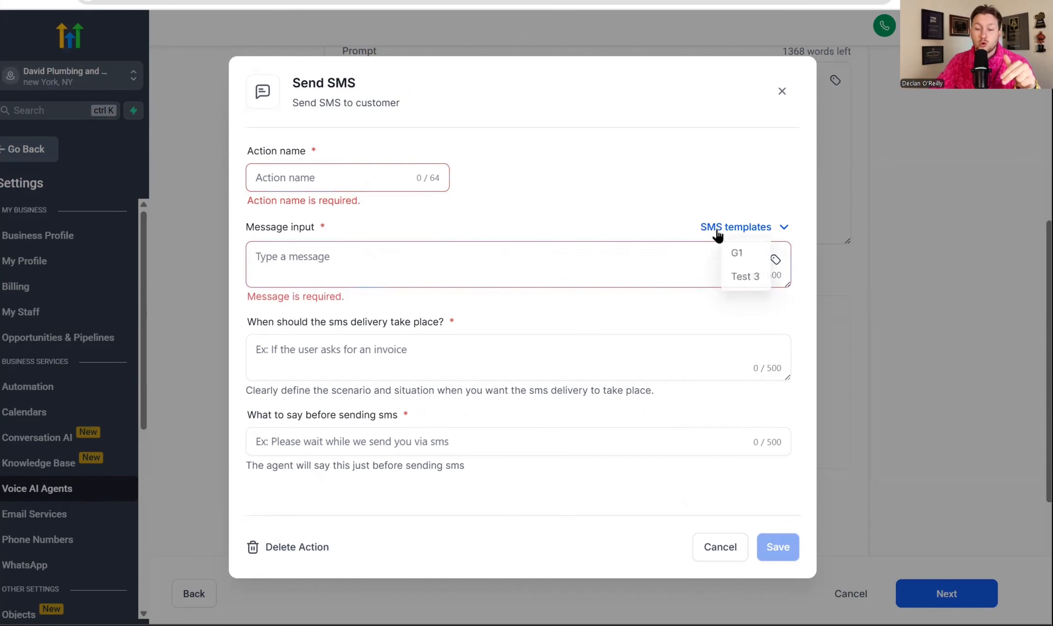
pyautogui.click(753, 279)
pyautogui.tripleClick(480, 269)
pyautogui.write('\\')
pyautogui.press('BackSpace')
# Examine the Send SMS action's delivery condition and pre-send message fields, and close it without saving
pyautogui.click(450, 345)
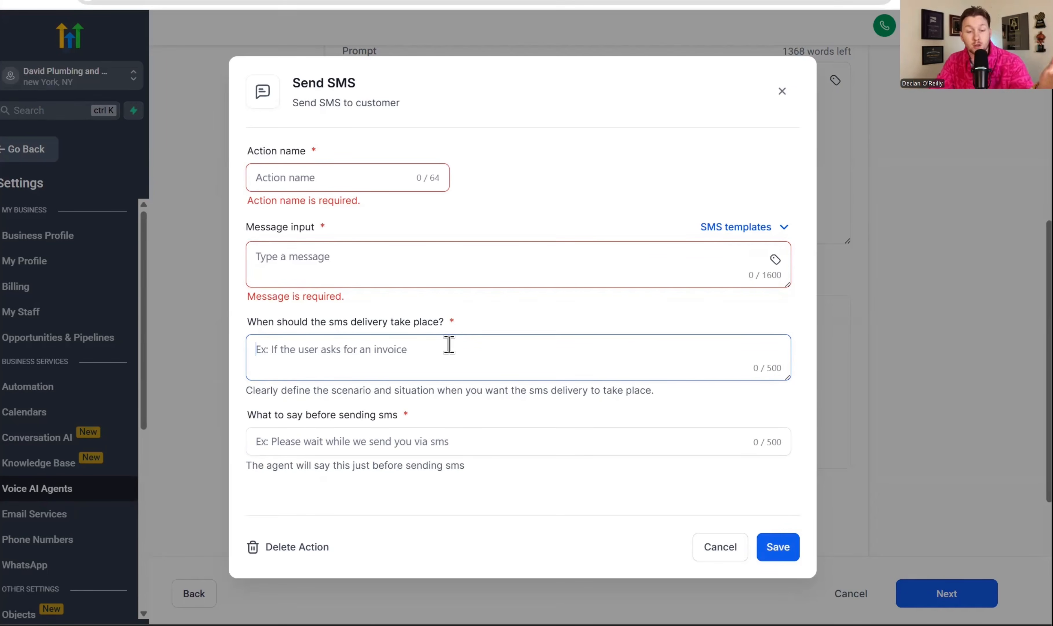
pyautogui.click(423, 442)
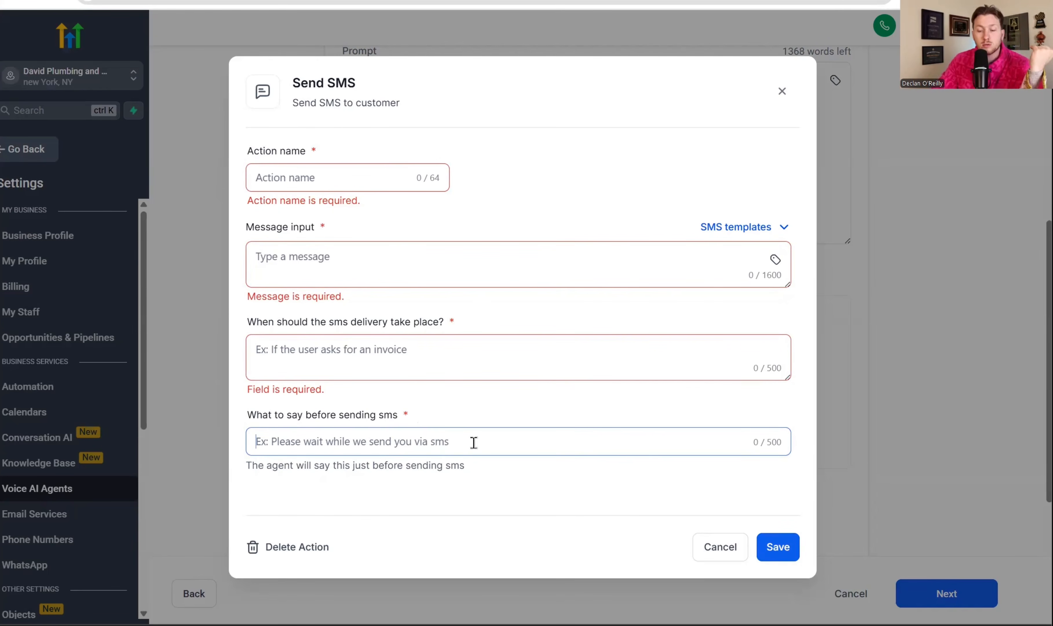
pyautogui.click(792, 546)
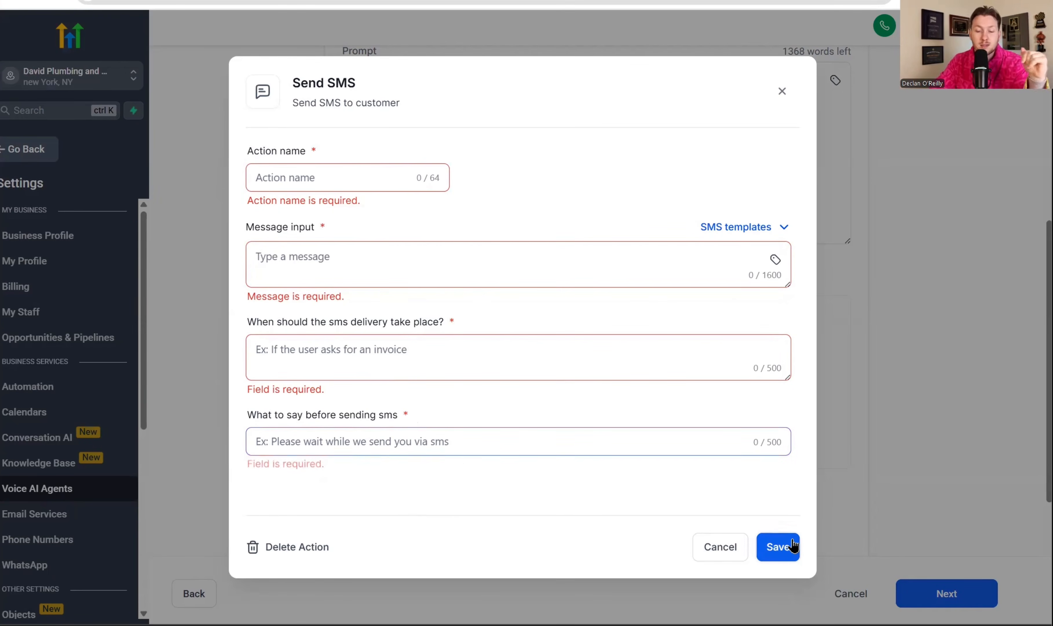
pyautogui.click(782, 91)
# Start an Update Contact Field action and look over the existing records in the Contacts list
pyautogui.click(603, 422)
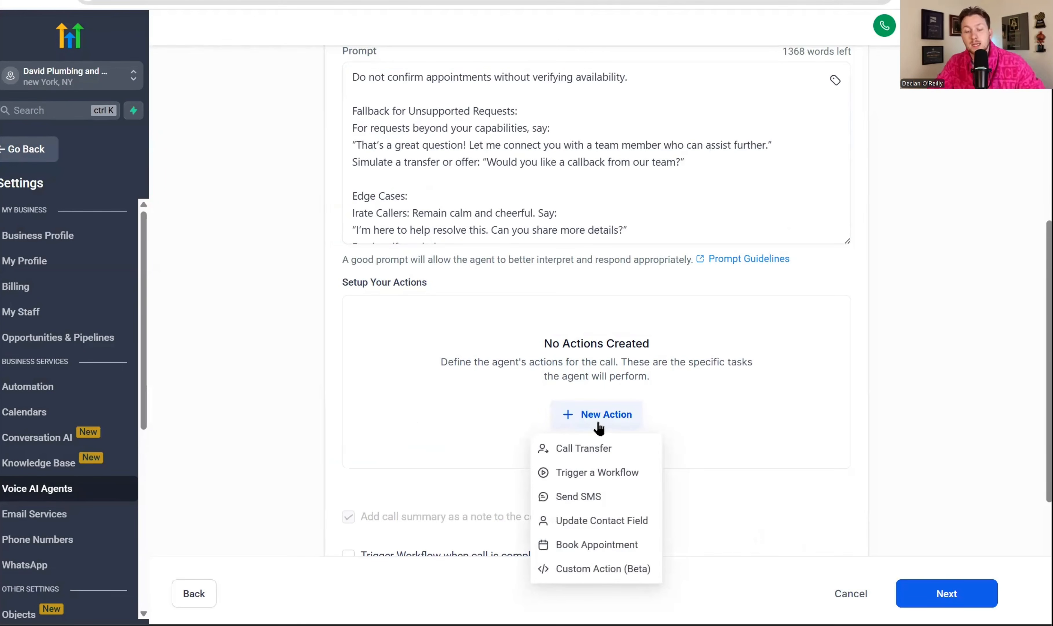
pyautogui.click(600, 520)
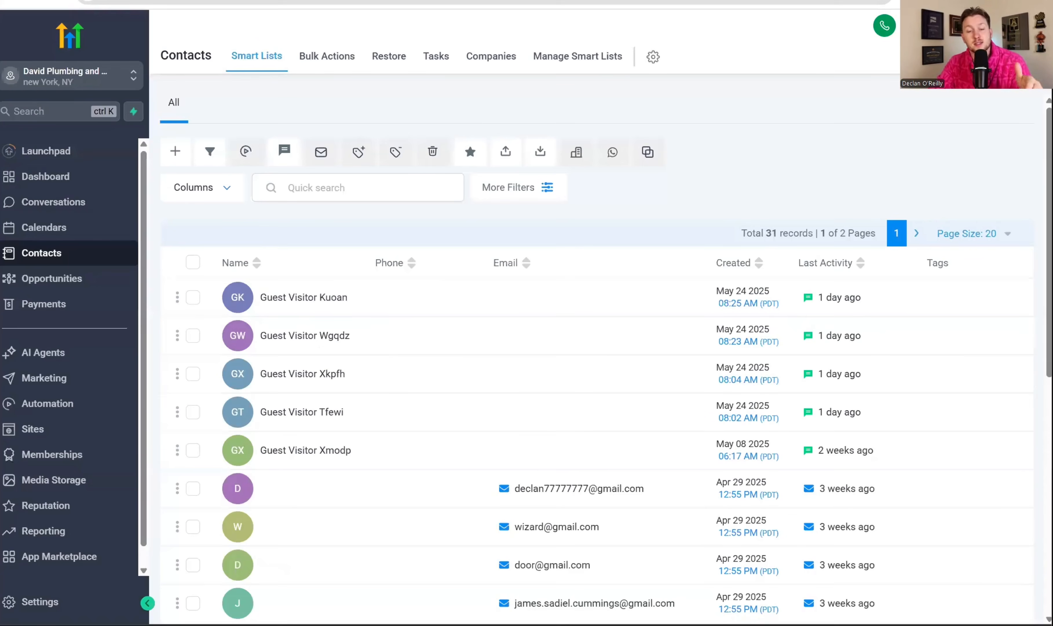
pyautogui.scroll(-5, 376, 357)
pyautogui.scroll(5, 382, 357)
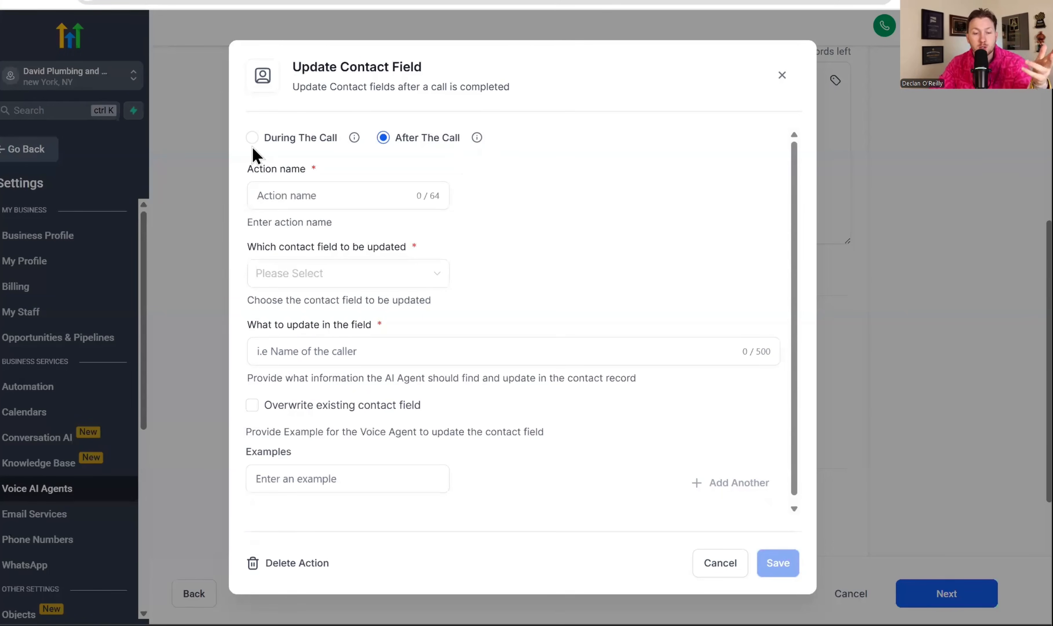
# Examine the Update Contact Field action's fields and its During The Call and After The Call options, and close it without saving
pyautogui.click(286, 197)
pyautogui.click(389, 280)
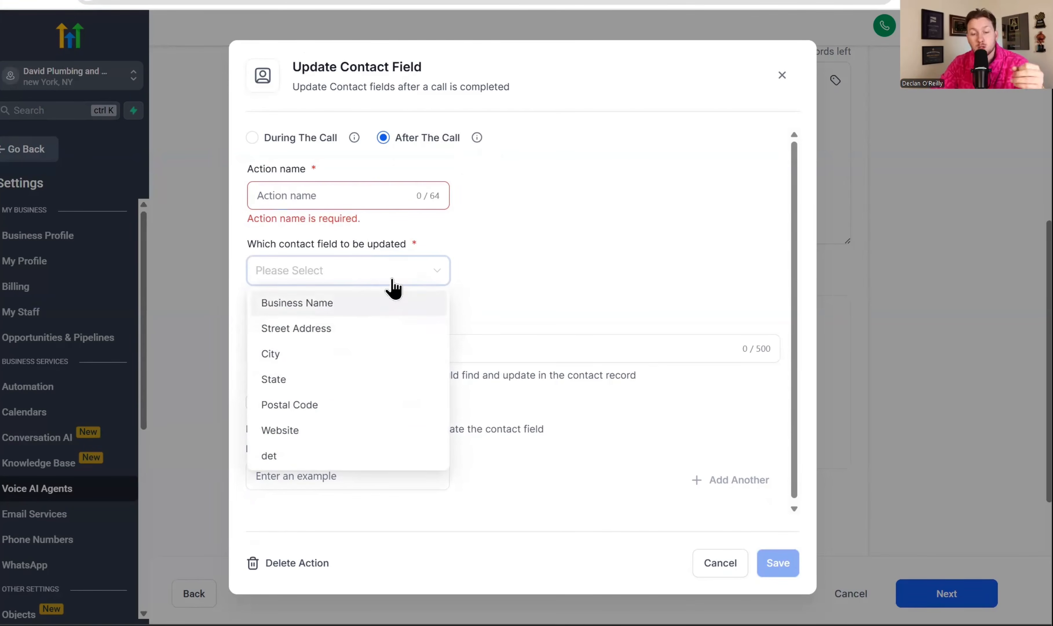
pyautogui.click(566, 264)
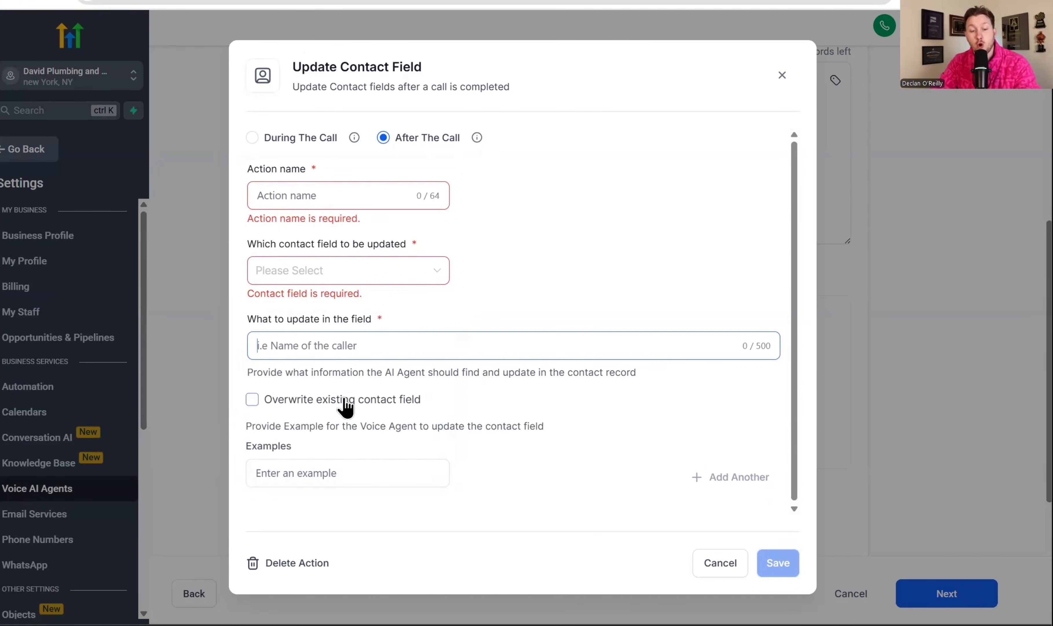
pyautogui.click(378, 473)
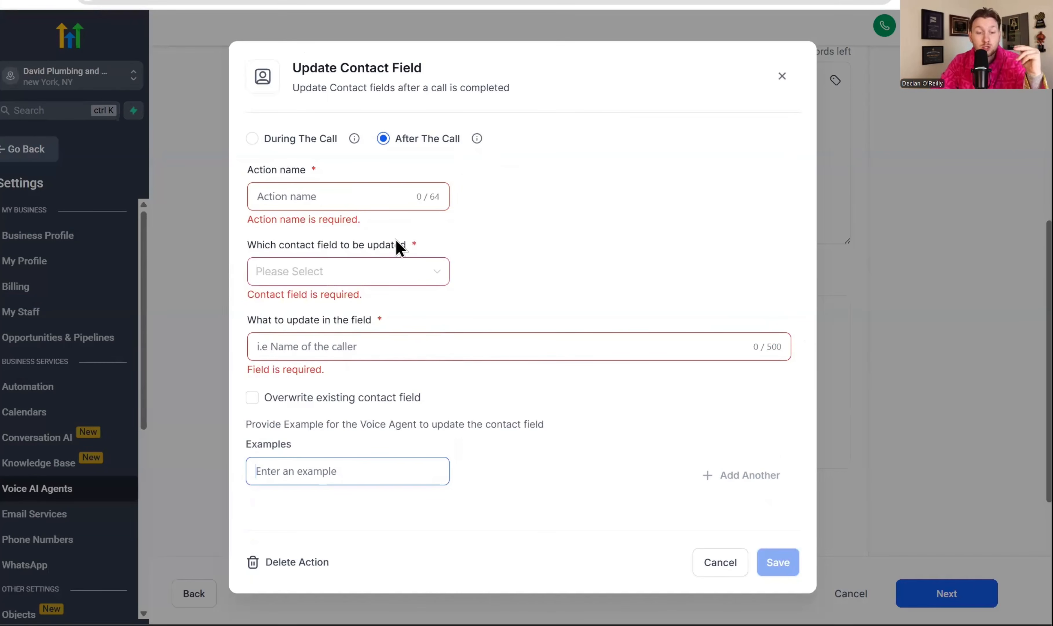
pyautogui.click(315, 140)
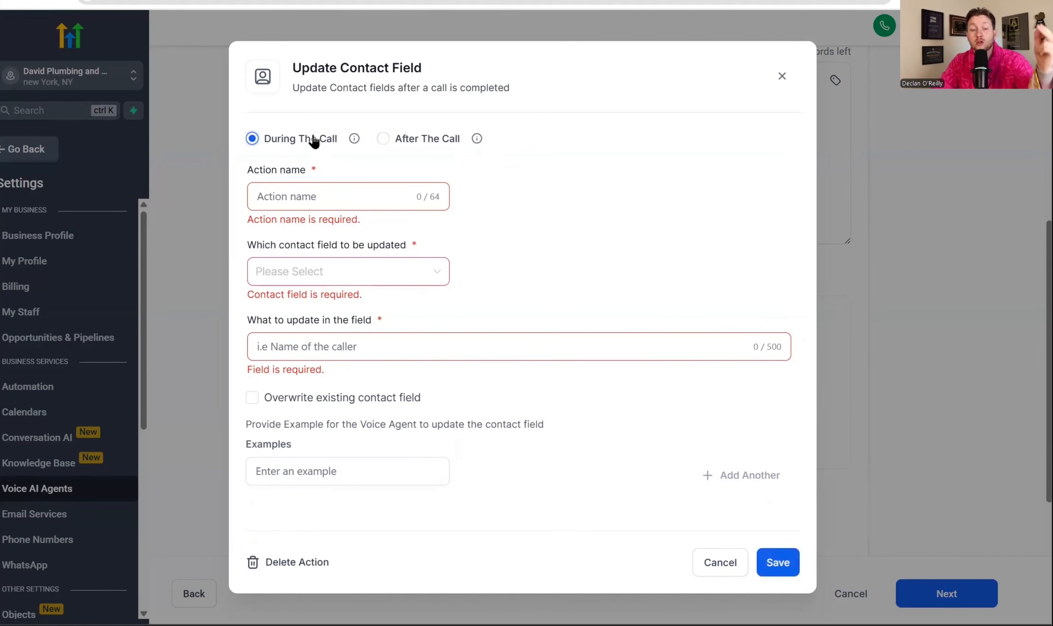
pyautogui.click(418, 142)
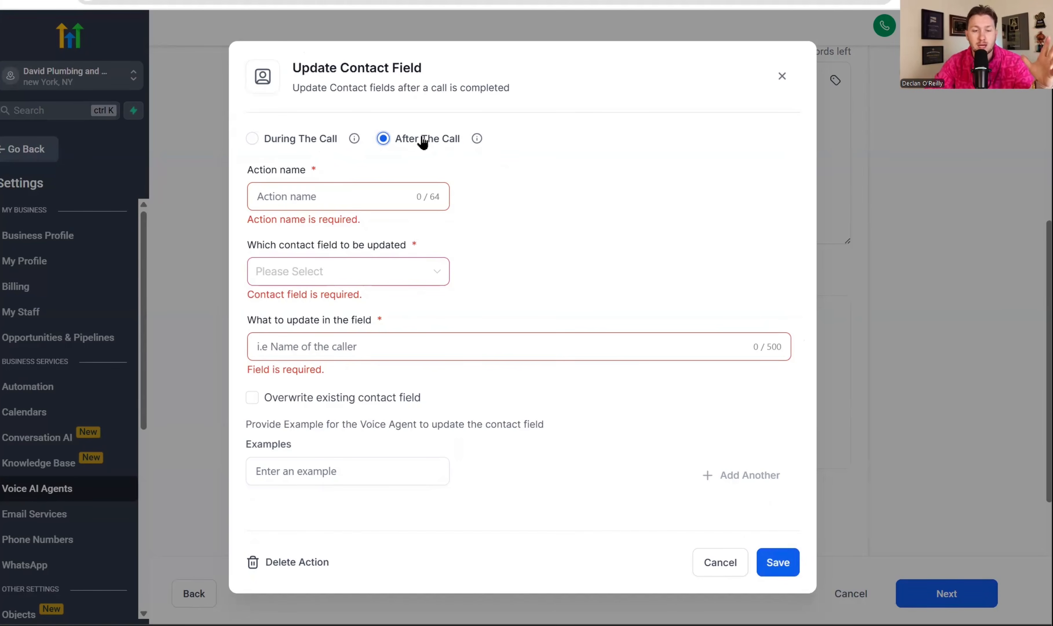
pyautogui.click(782, 76)
# Add a Book Appointment action that uses the Estimate Call calendar, and save it
pyautogui.click(601, 421)
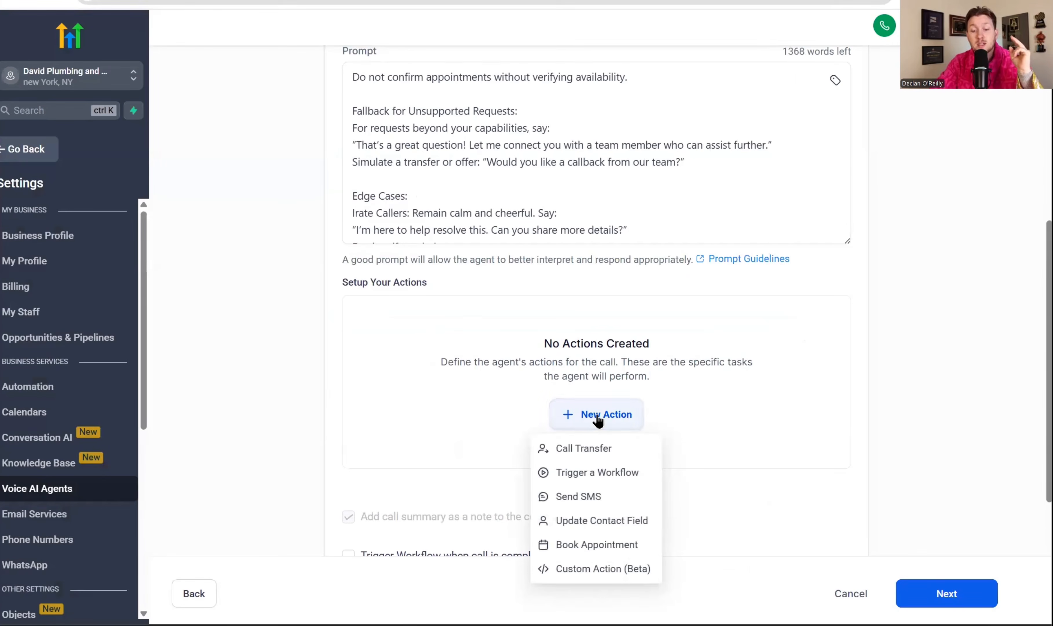
pyautogui.click(611, 546)
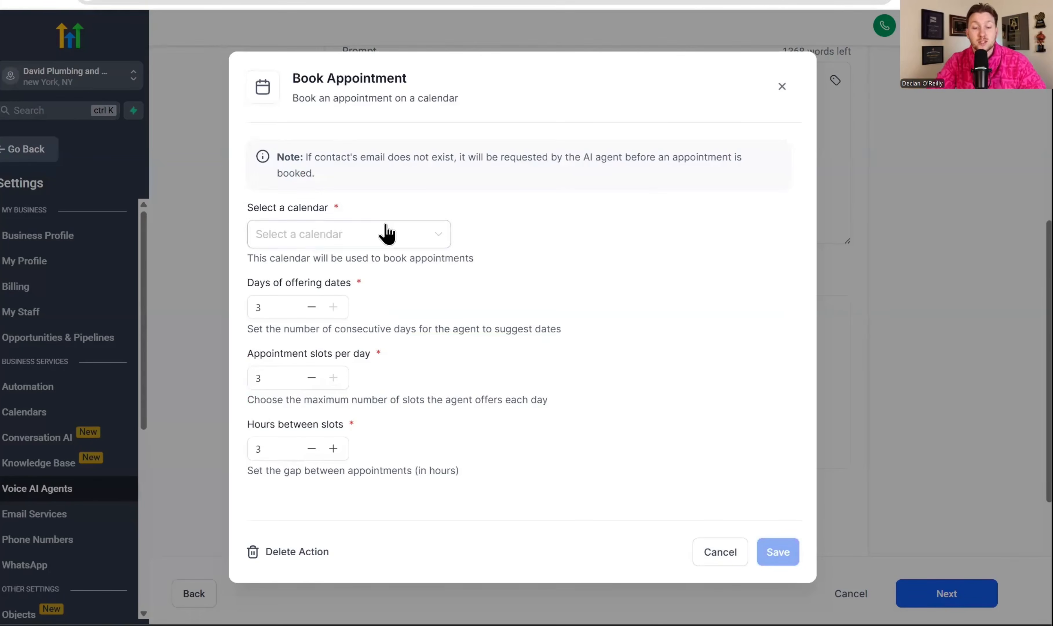
pyautogui.click(386, 233)
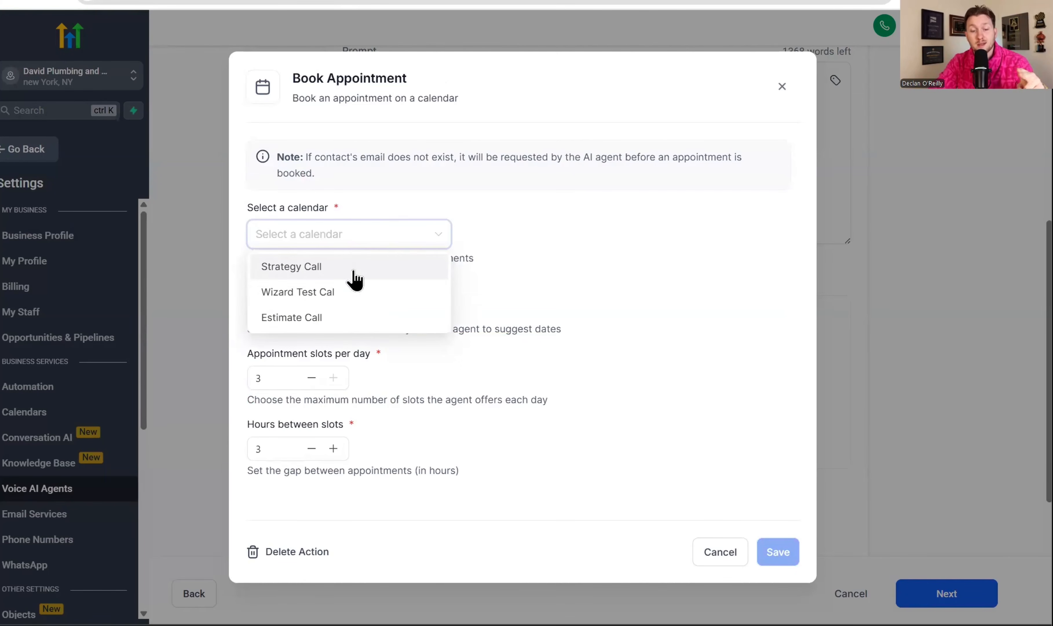
pyautogui.click(360, 328)
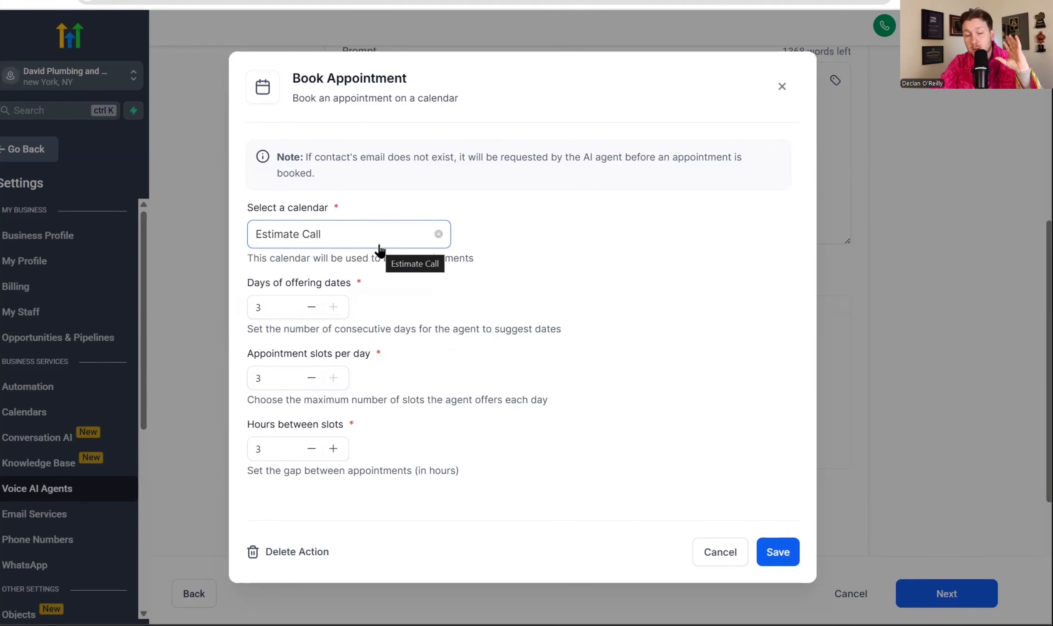
pyautogui.click(772, 555)
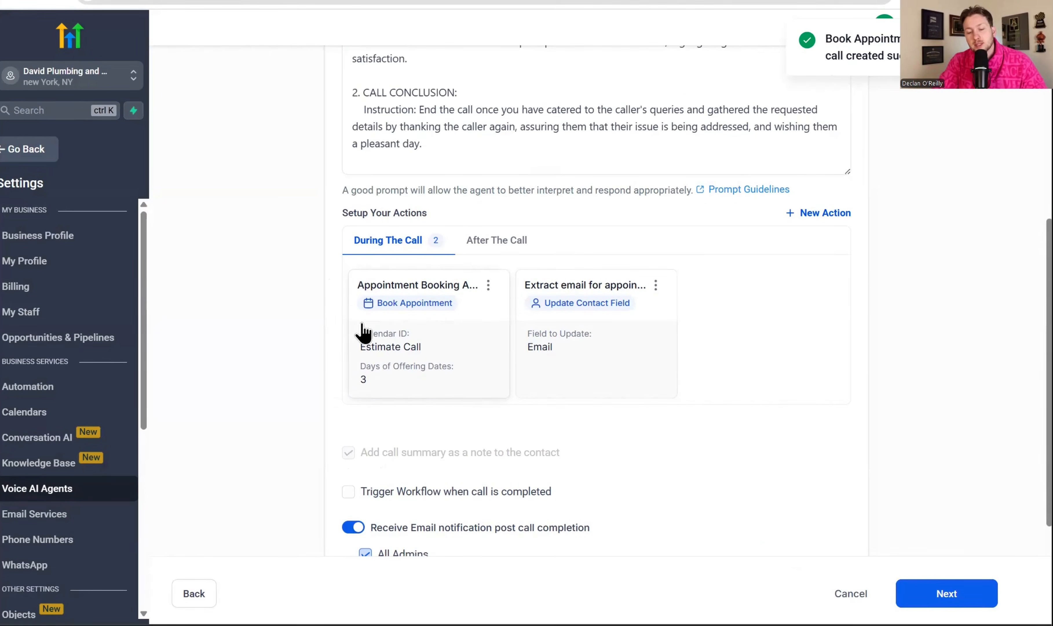
# Start a Custom Action (Beta) and examine its name, trigger condition and pre-execution message fields
pyautogui.scroll(3, 611, 318)
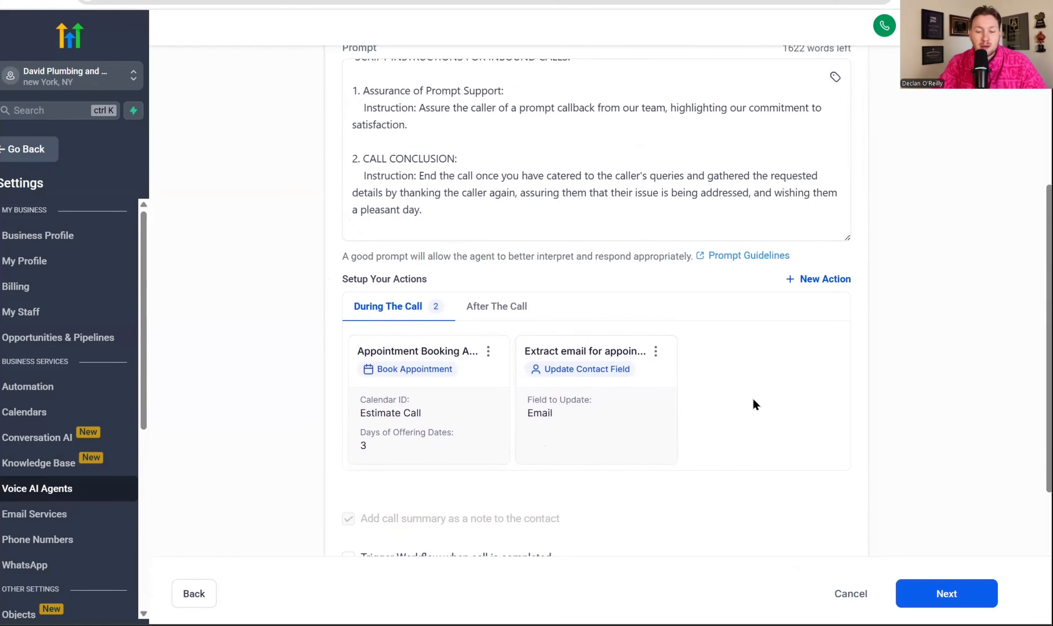
pyautogui.click(831, 288)
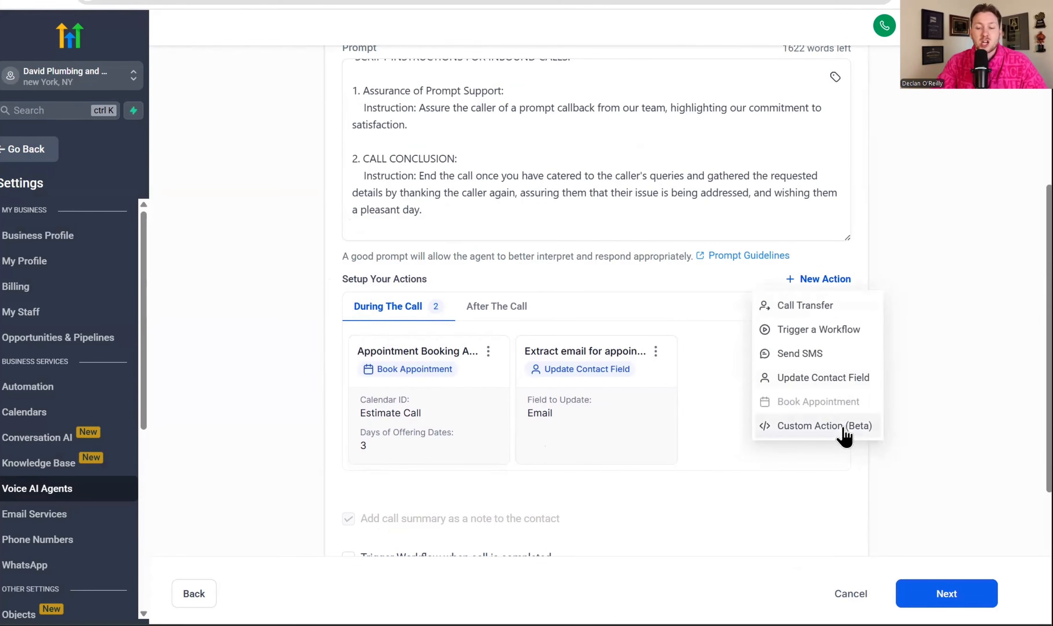
pyautogui.click(825, 426)
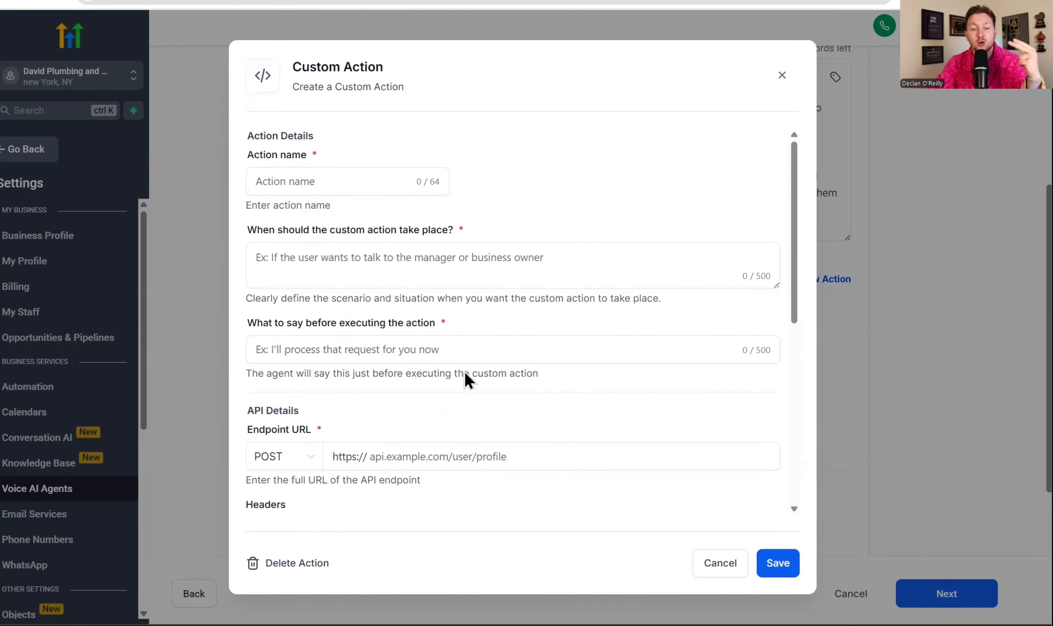
pyautogui.click(394, 277)
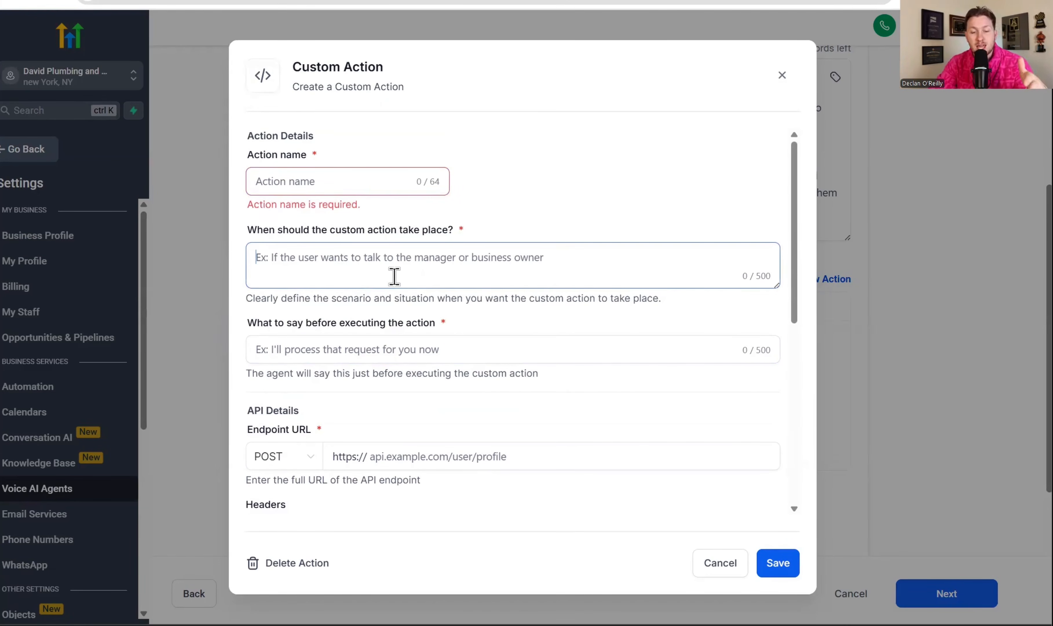
pyautogui.click(396, 351)
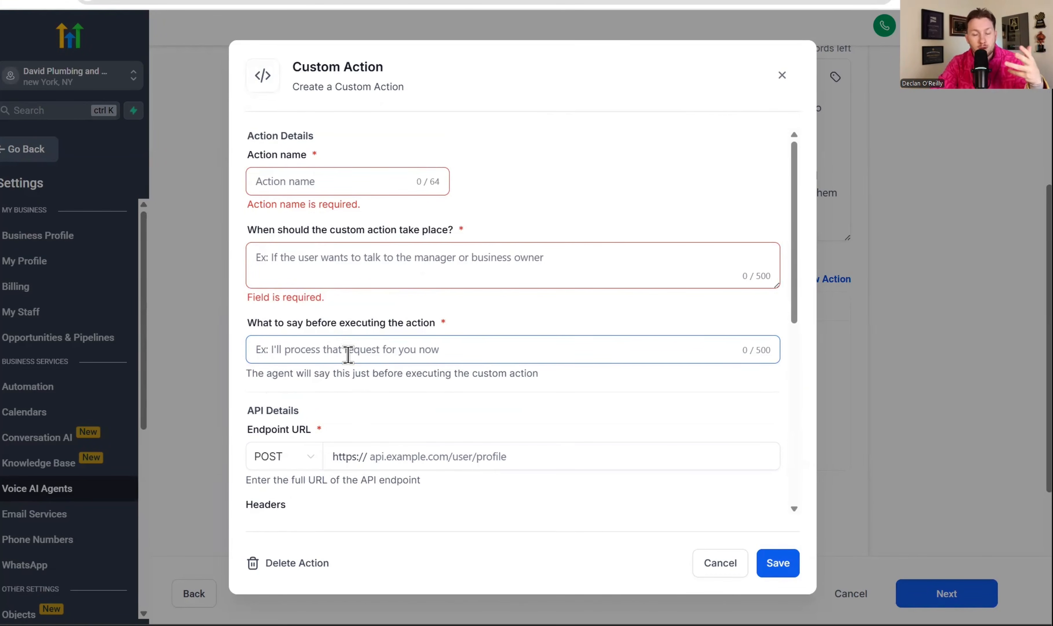
# Examine the Custom Action's endpoint URL, headers, authentication, parameters and webhook test settings
pyautogui.scroll(-8, 347, 351)
pyautogui.scroll(5, 352, 376)
pyautogui.click(367, 291)
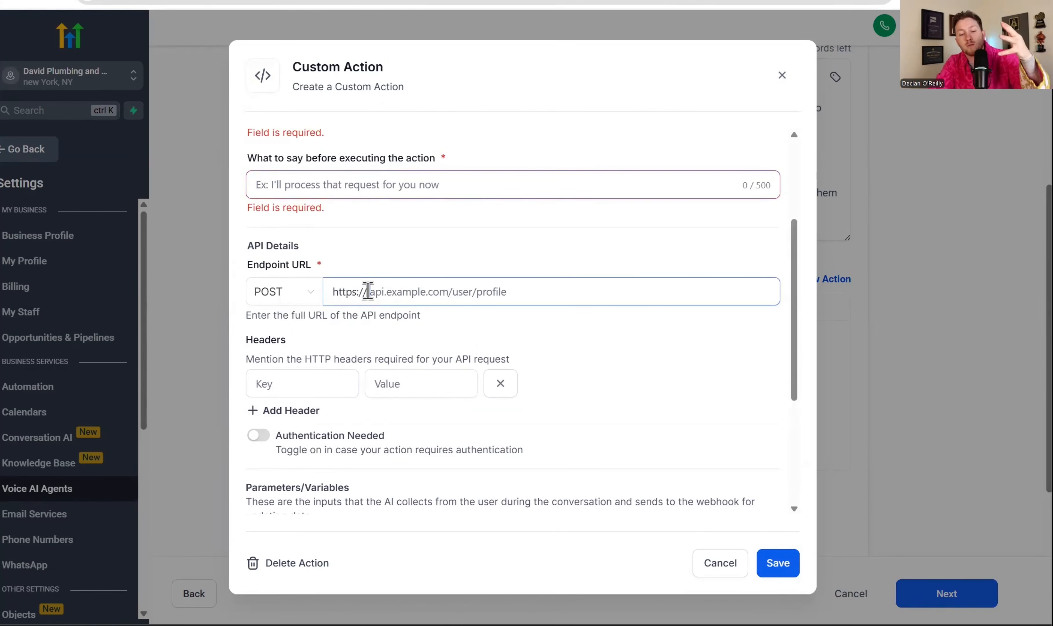
pyautogui.scroll(-5, 382, 294)
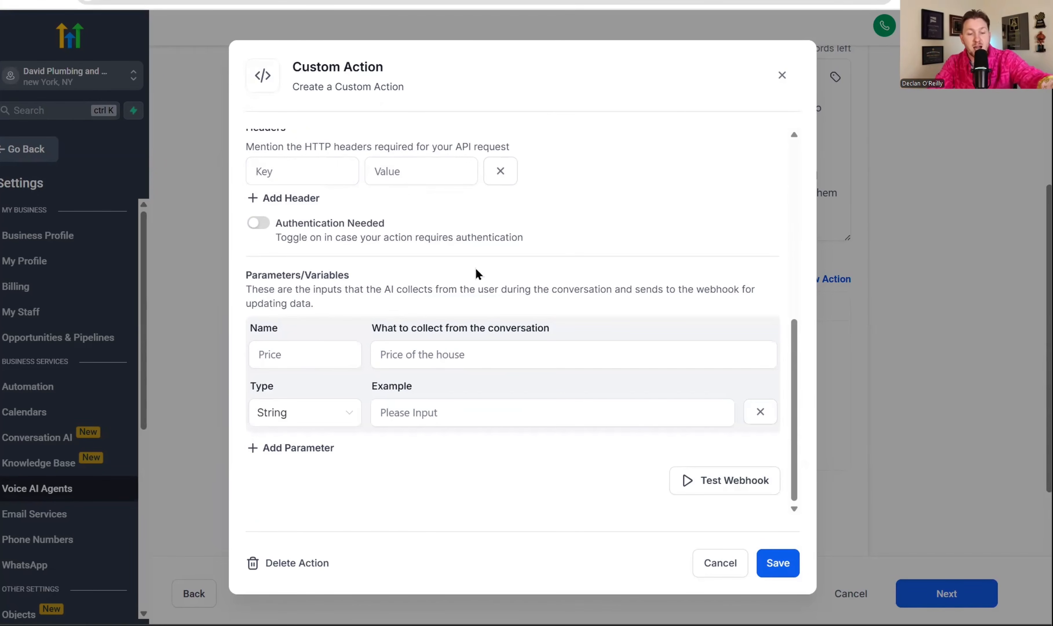
pyautogui.scroll(5, 422, 414)
pyautogui.scroll(4, 422, 413)
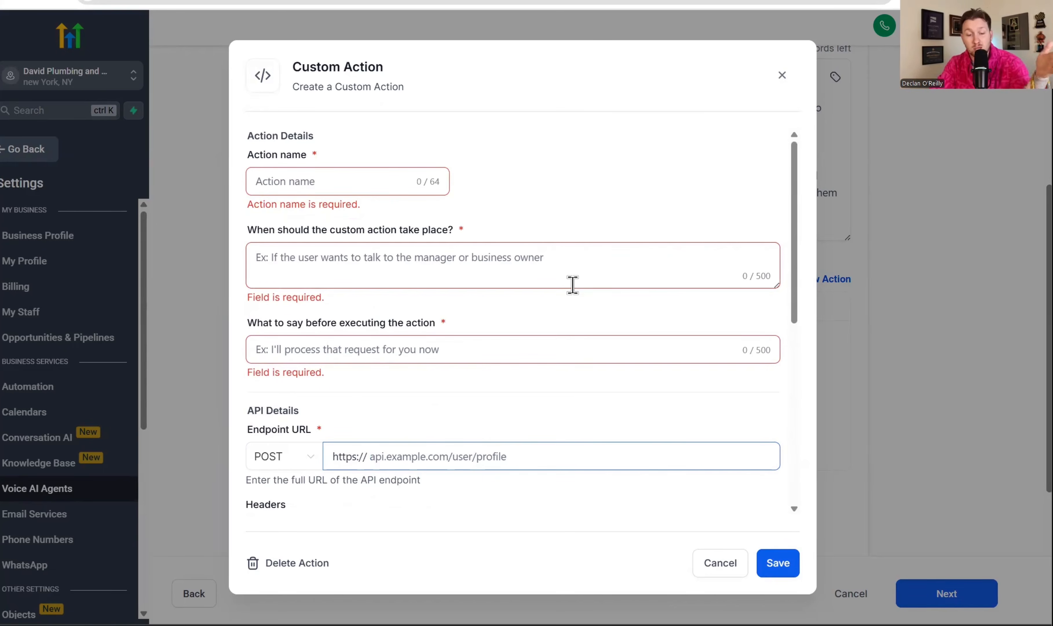
pyautogui.scroll(-5, 572, 284)
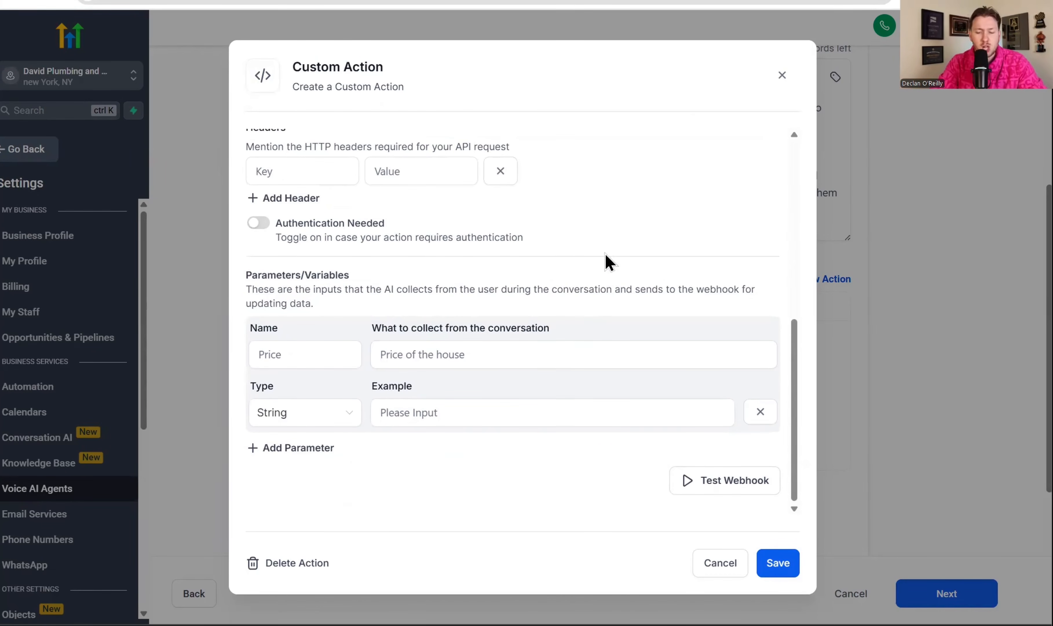
pyautogui.scroll(5, 453, 359)
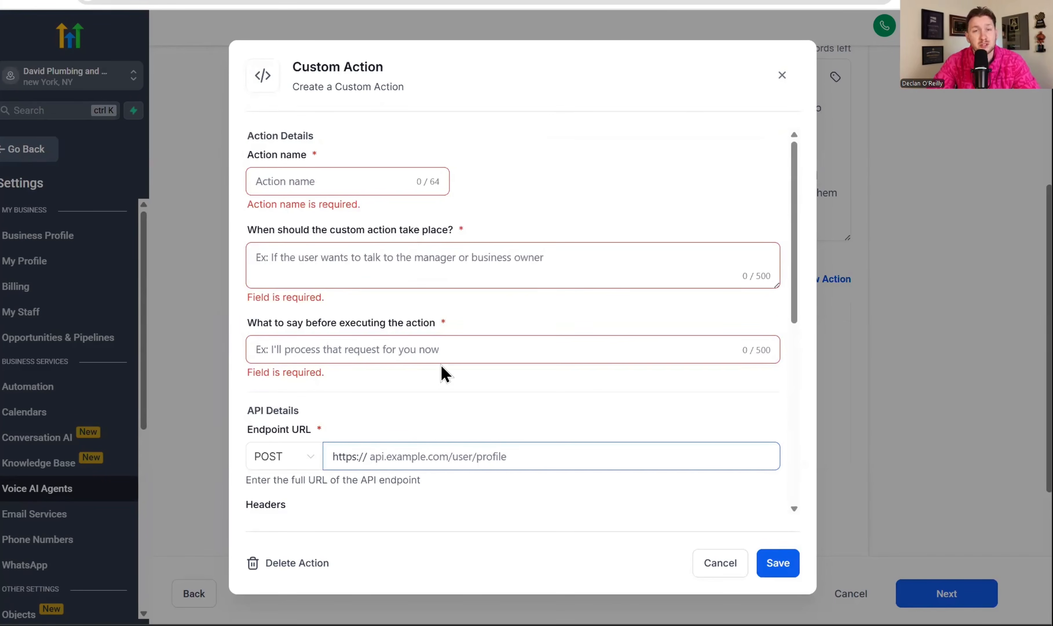
pyautogui.scroll(-5, 532, 313)
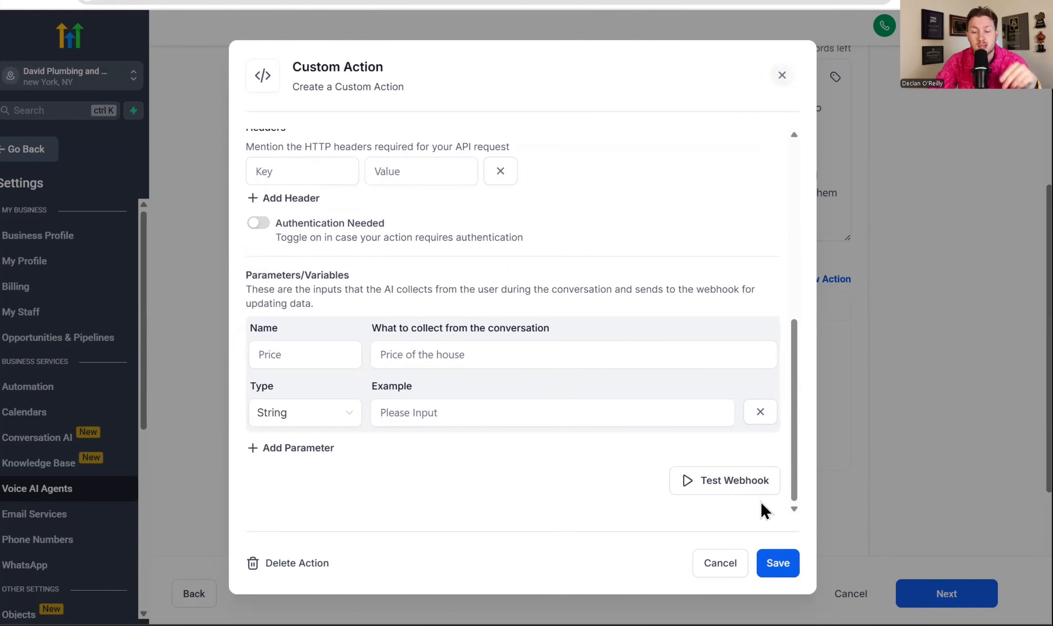
# Close the Custom Action without saving it, and review the agent's prompt and During The Call actions
pyautogui.click(782, 75)
pyautogui.scroll(-5, 727, 321)
pyautogui.scroll(5, 769, 316)
pyautogui.scroll(5, 786, 414)
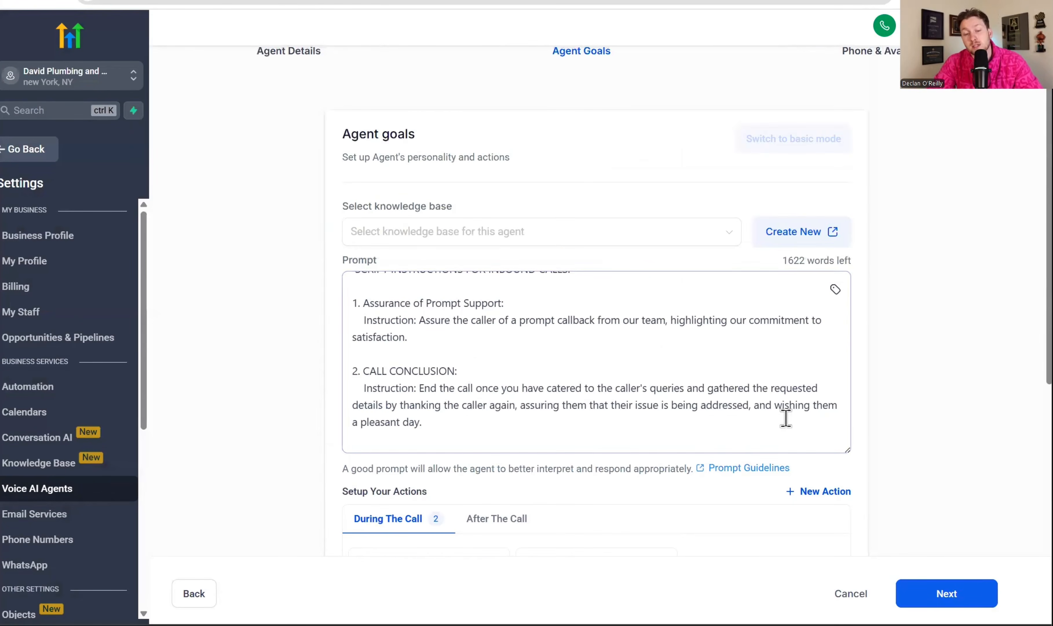
pyautogui.scroll(3, 778, 432)
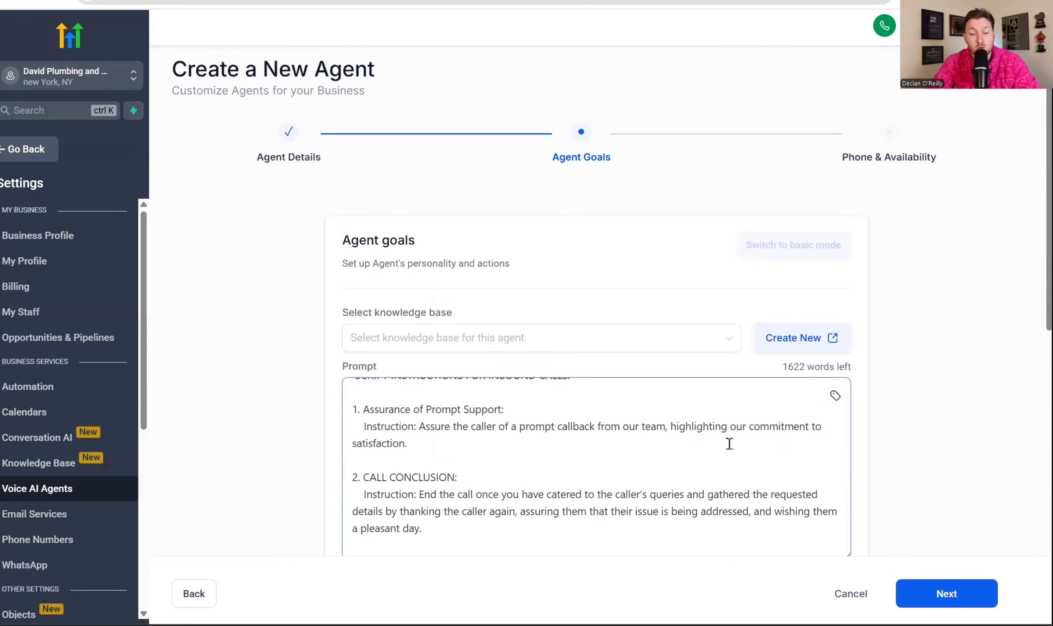
pyautogui.scroll(-10, 726, 445)
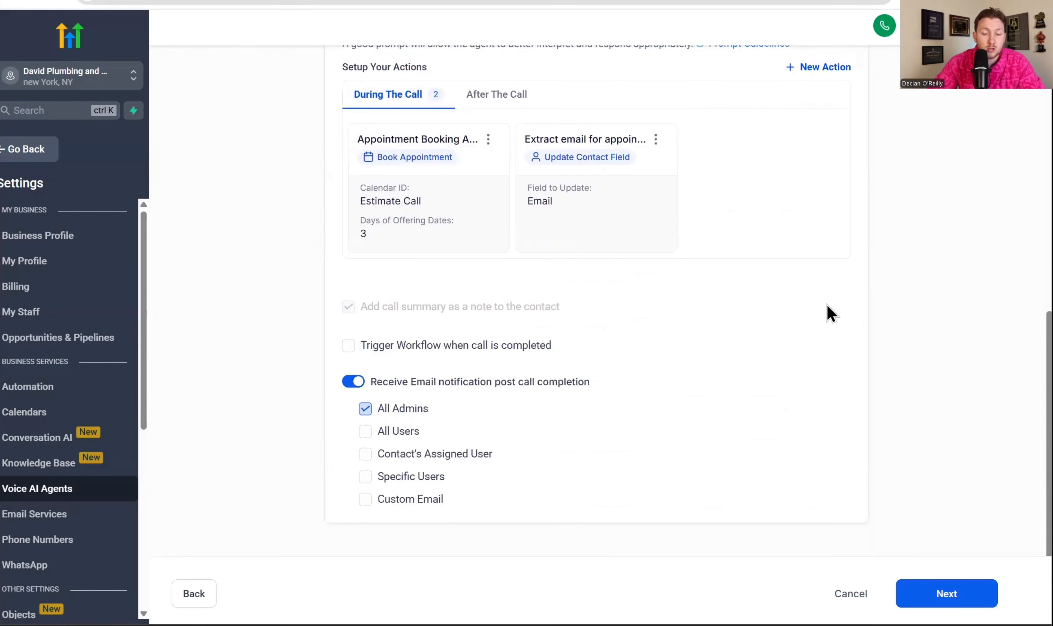
# Examine the workflows offered for triggering on call completion, leave that trigger off, and continue to Phone & Availability
pyautogui.click(390, 354)
pyautogui.click(442, 376)
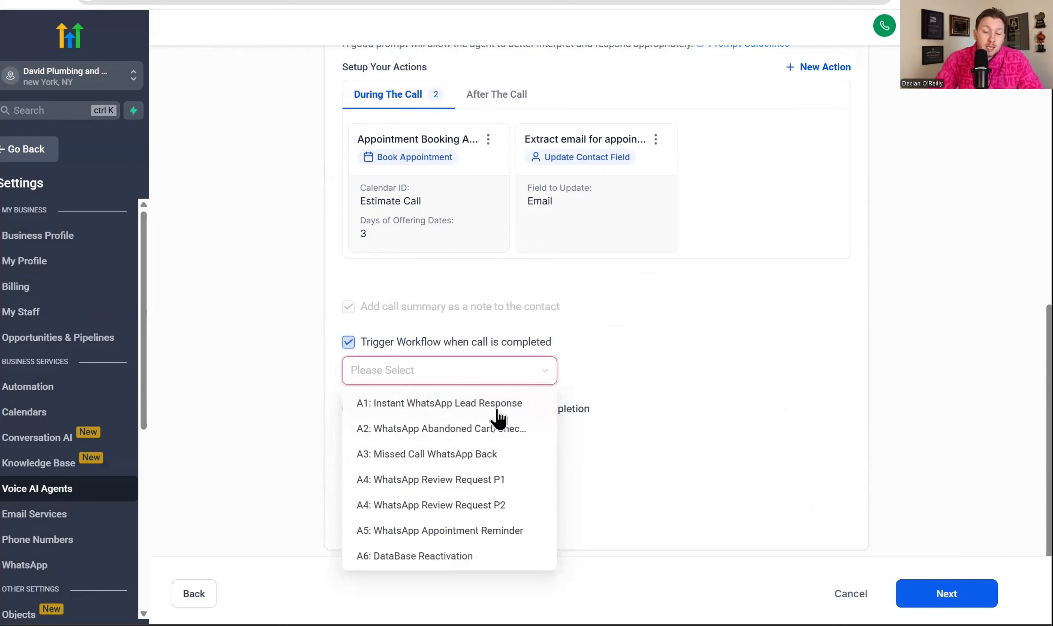
pyautogui.click(665, 364)
pyautogui.click(348, 342)
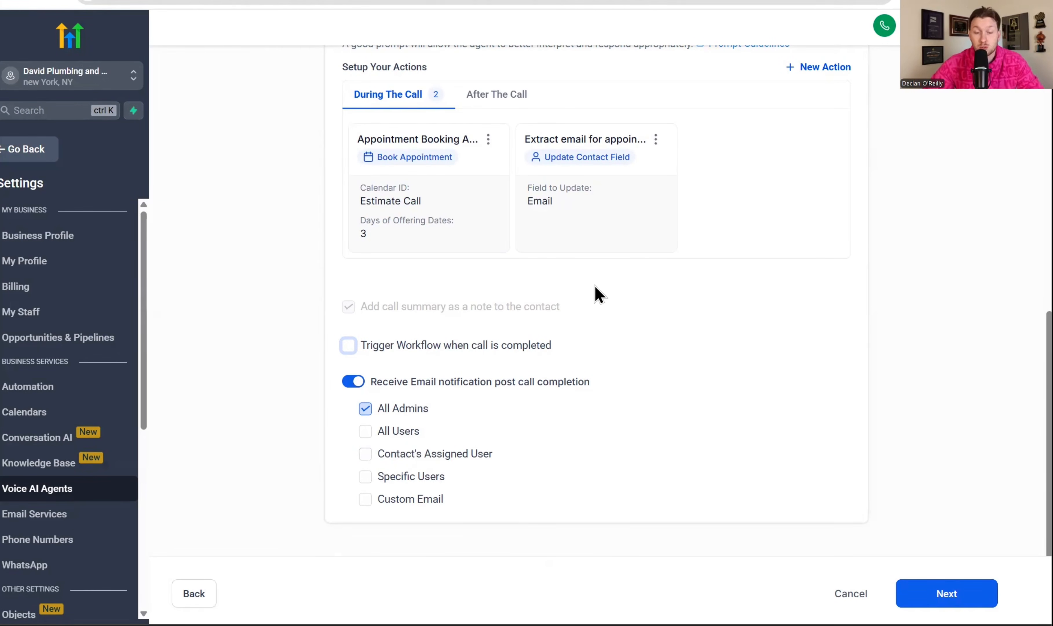
pyautogui.click(936, 594)
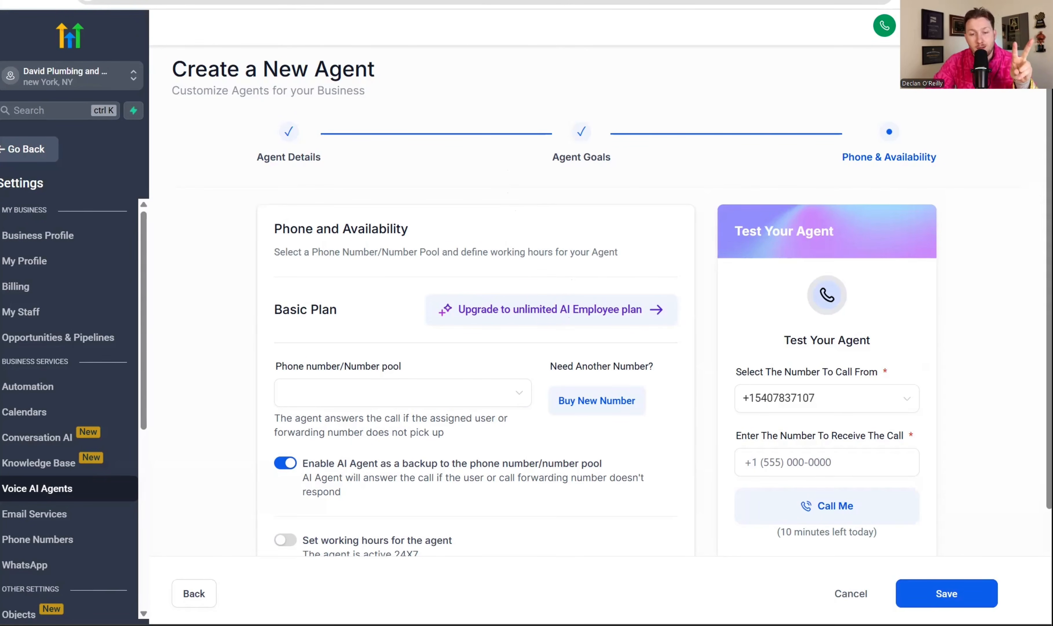
# Switch to the HighLevel Support Portal article and compare AI Employee's pay-per-usage rates with the monthly unlimited plan, especially for Voice AI
pyautogui.click(252, 1)
pyautogui.moveTo(327, 215); pyautogui.dragTo(306, 216)
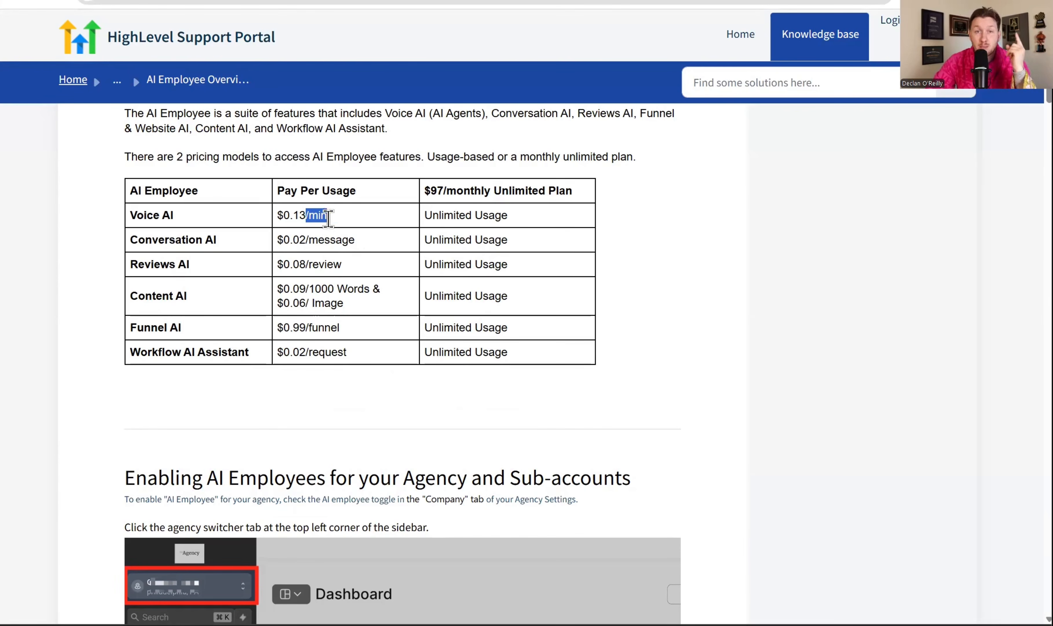
pyautogui.moveTo(534, 219); pyautogui.dragTo(410, 212)
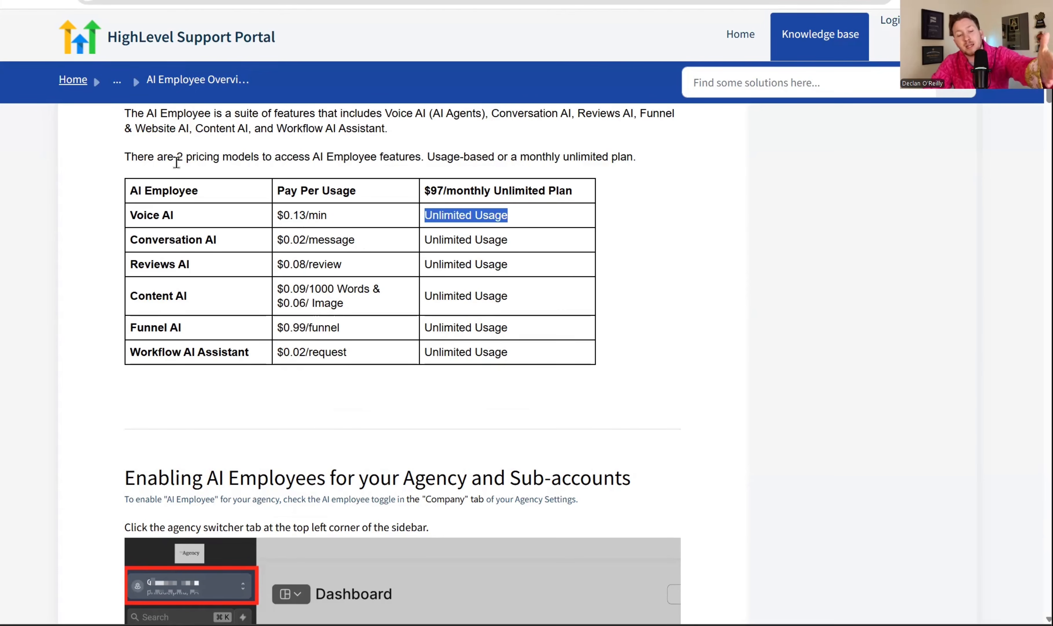
pyautogui.click(637, 241)
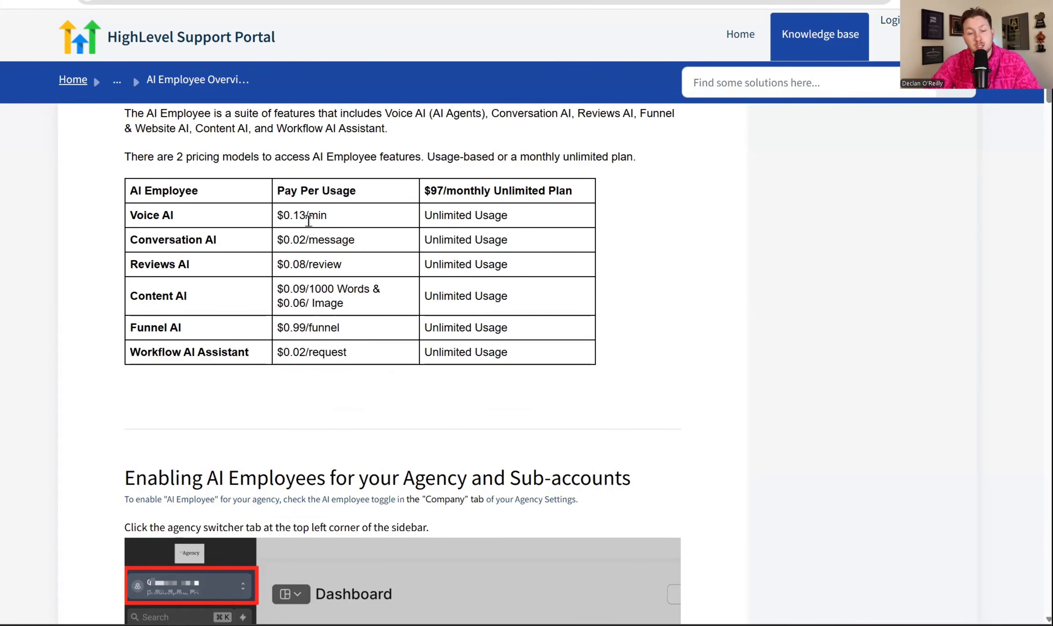
pyautogui.moveTo(440, 215); pyautogui.dragTo(517, 275)
pyautogui.click(656, 253)
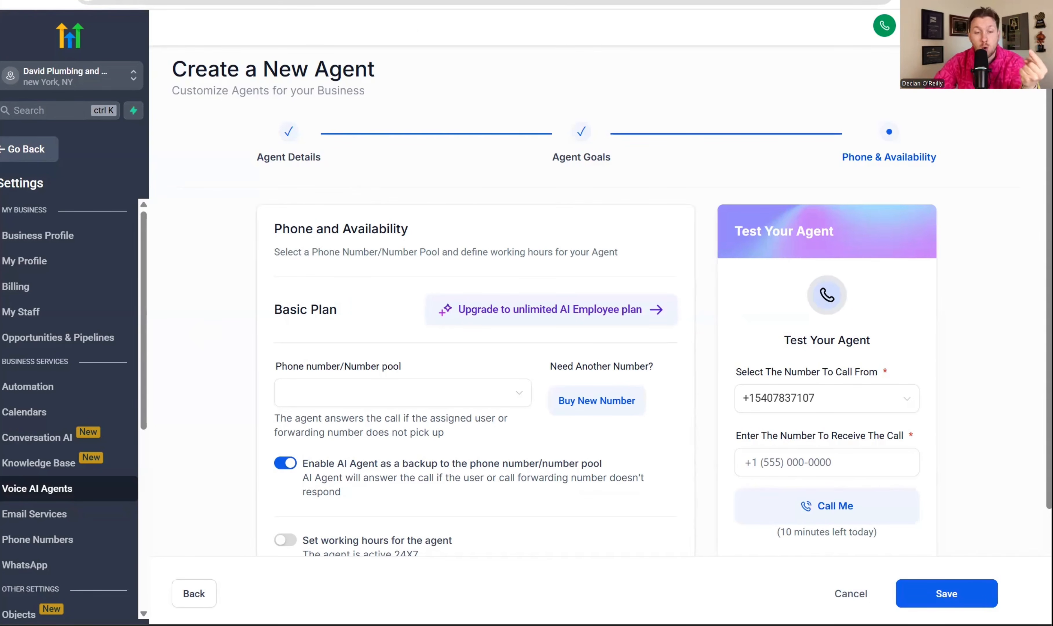
pyautogui.click(453, 1)
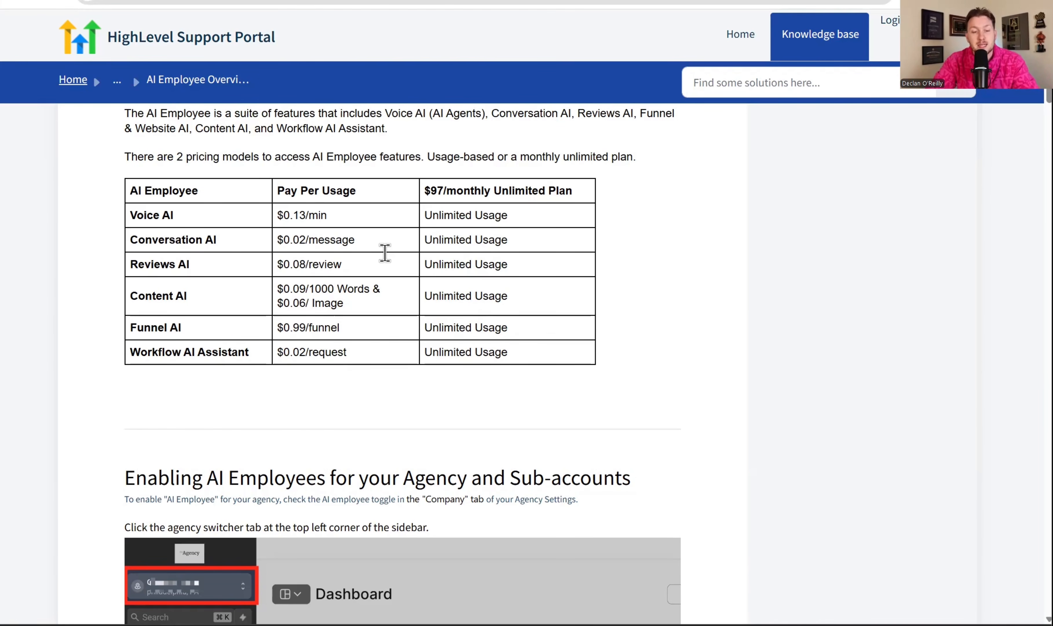
pyautogui.scroll(1, 461, 304)
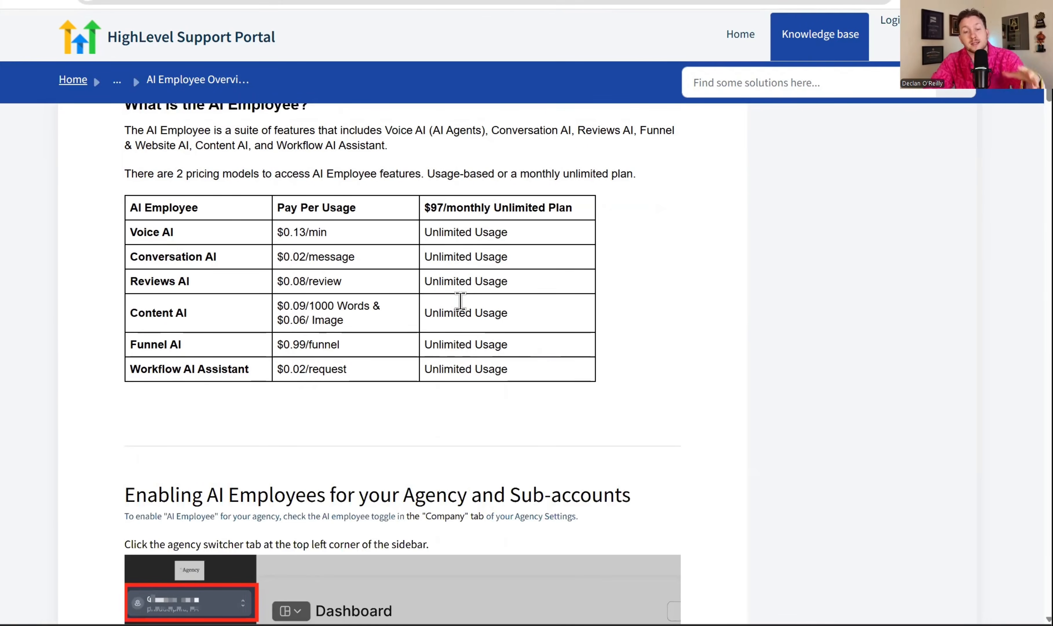
pyautogui.scroll(-1, 461, 300)
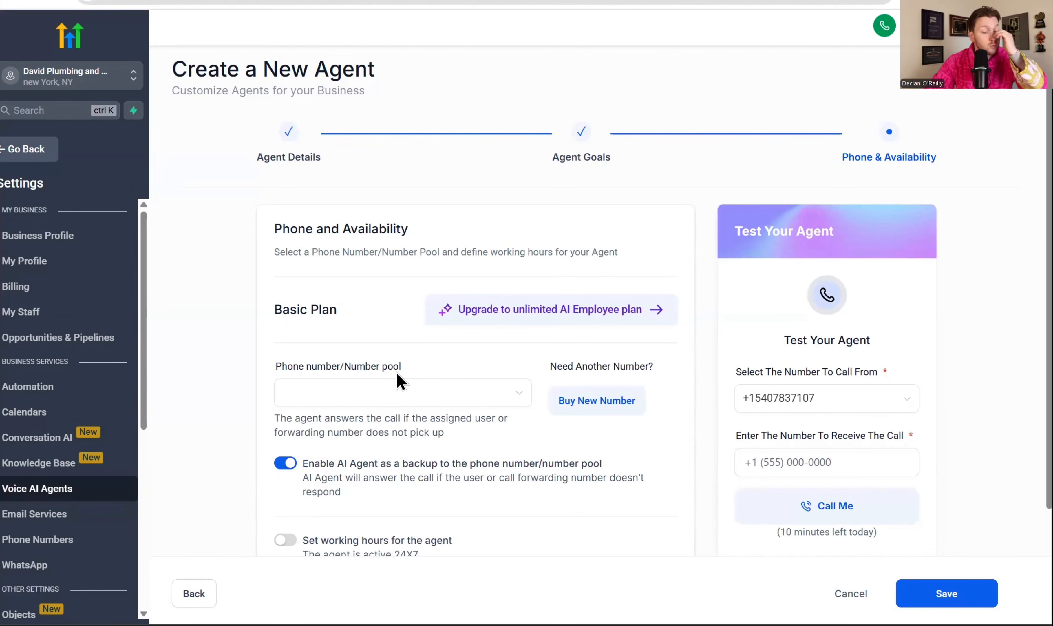
# Assign the account's existing phone number to the agent under Phone and Availability
pyautogui.click(429, 389)
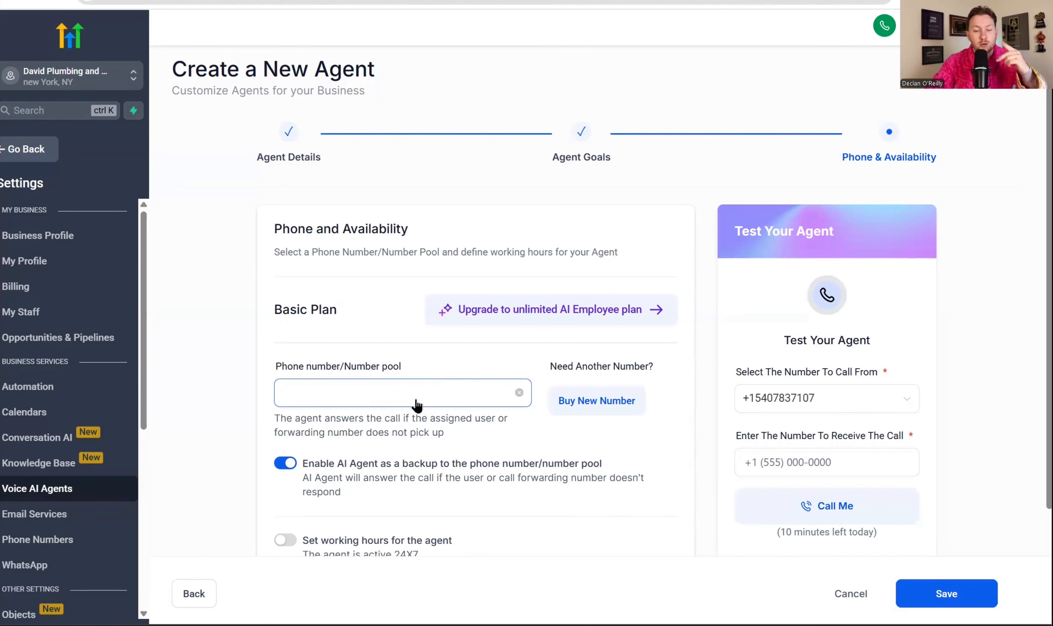
pyautogui.click(278, 392)
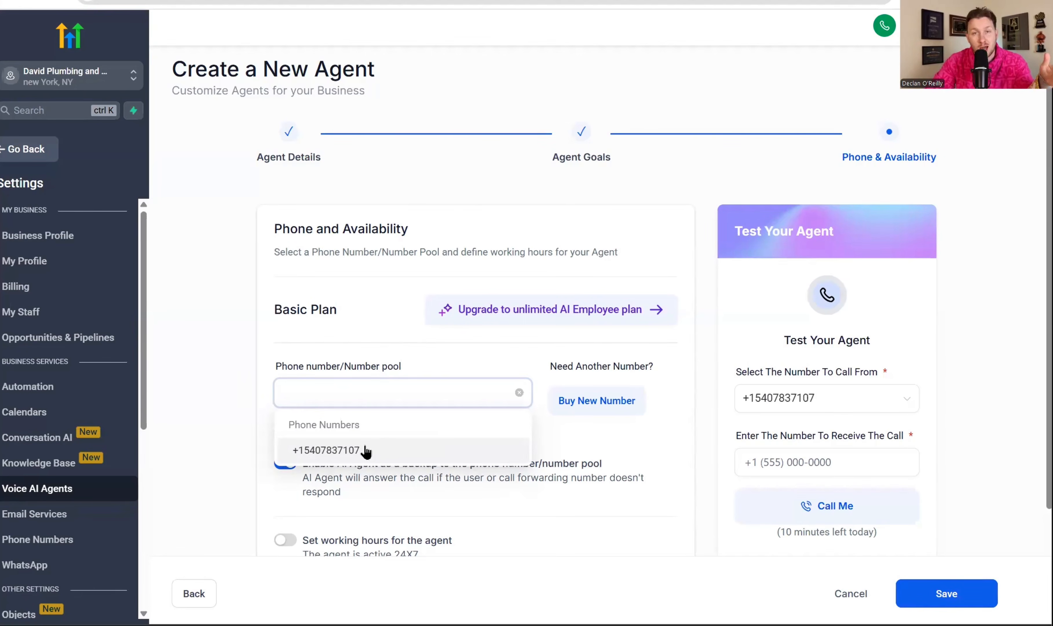
pyautogui.click(366, 452)
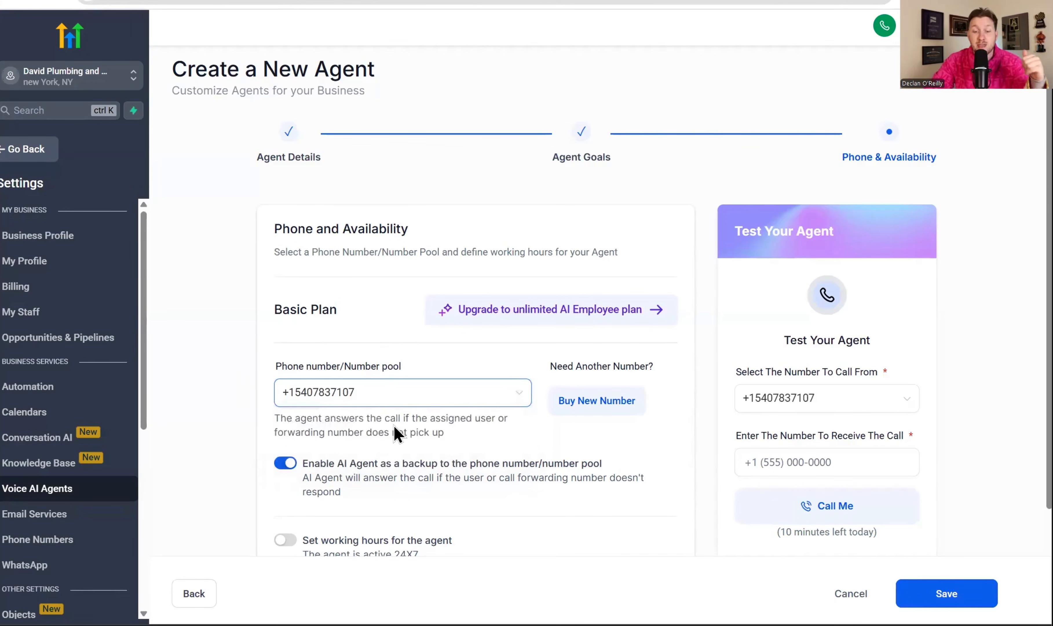
# Examine the United States numbers offered for purchase, close the purchase without buying, and check the agent's number selection
pyautogui.click(592, 402)
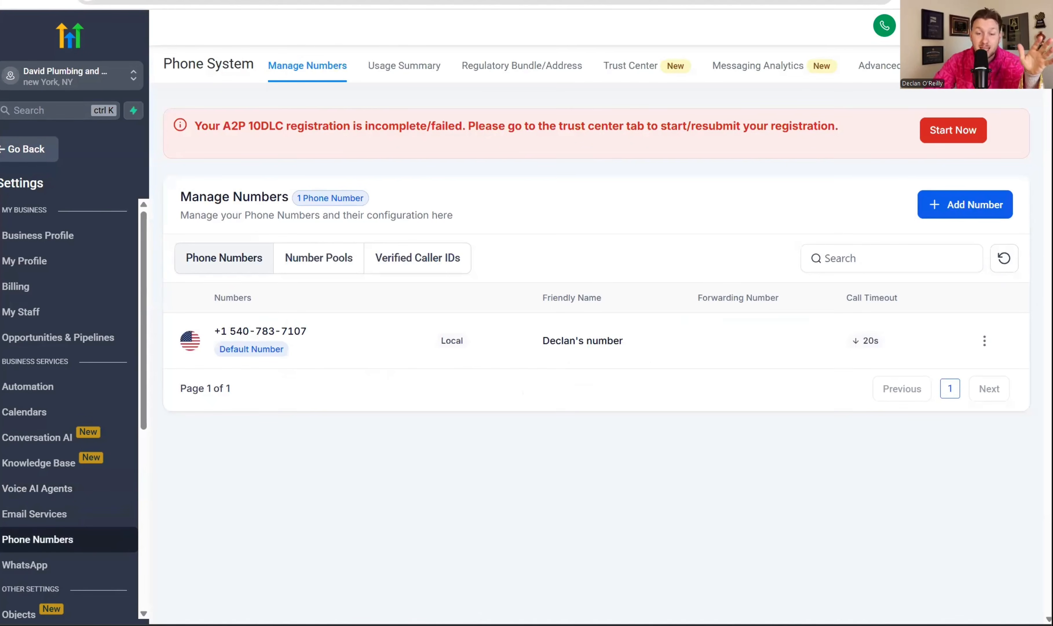
pyautogui.click(933, 211)
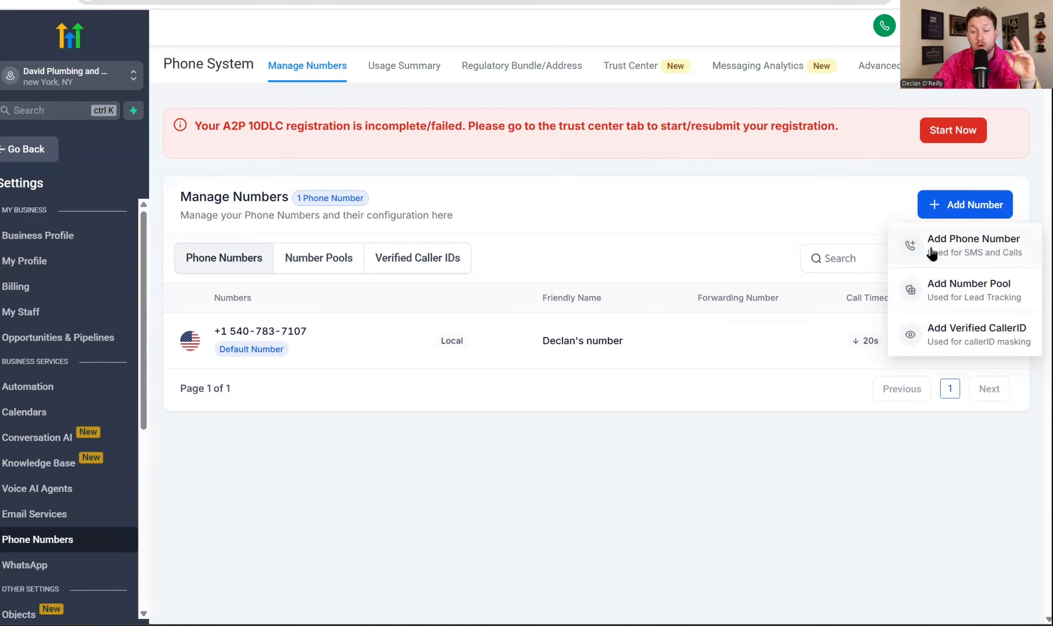
pyautogui.click(954, 247)
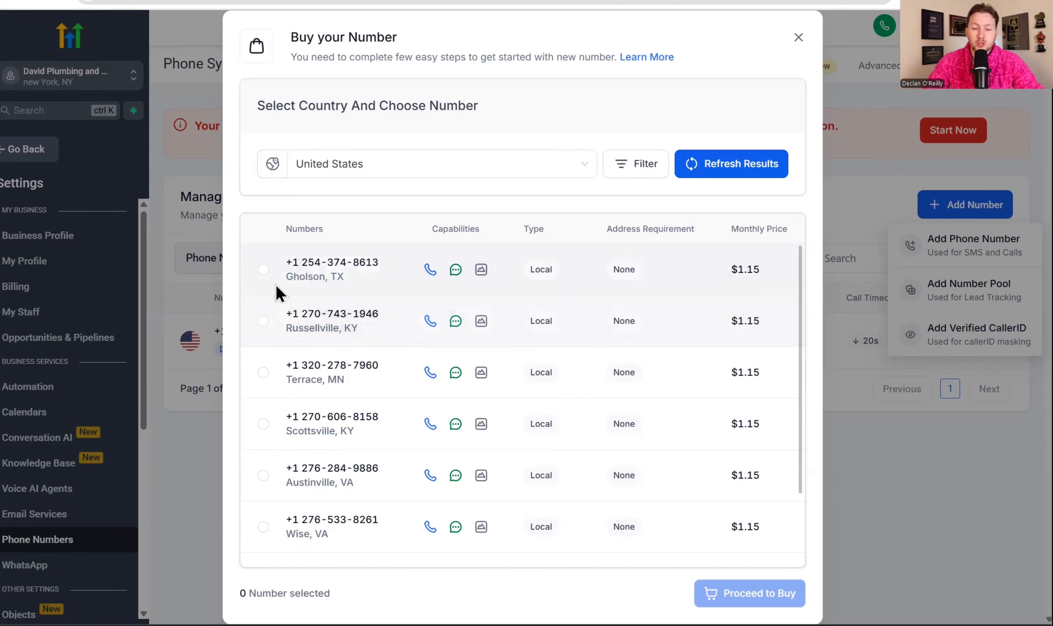
pyautogui.click(262, 270)
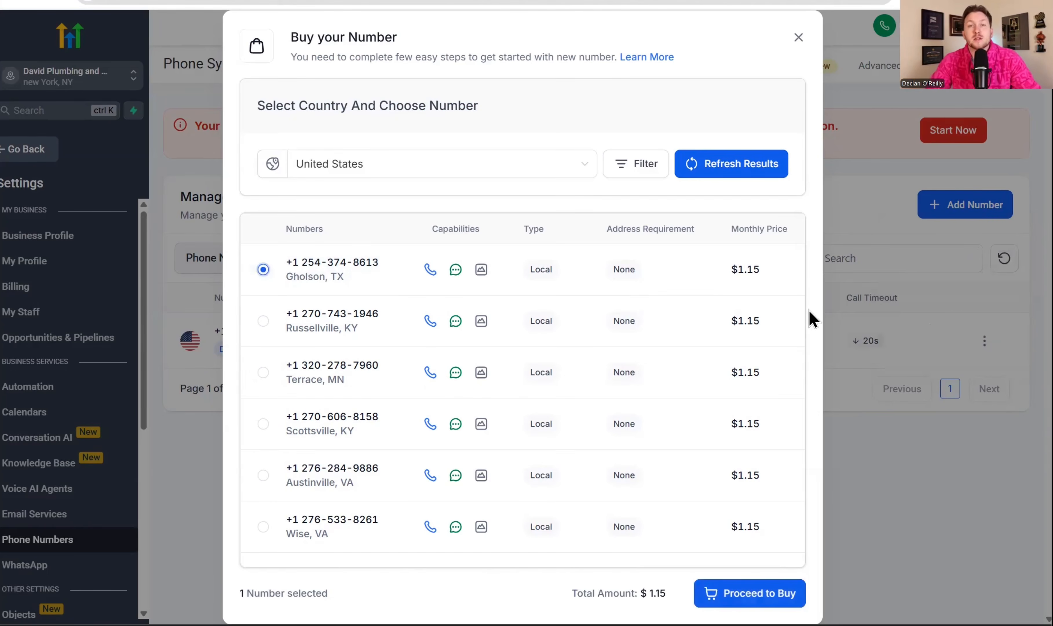
pyautogui.click(798, 38)
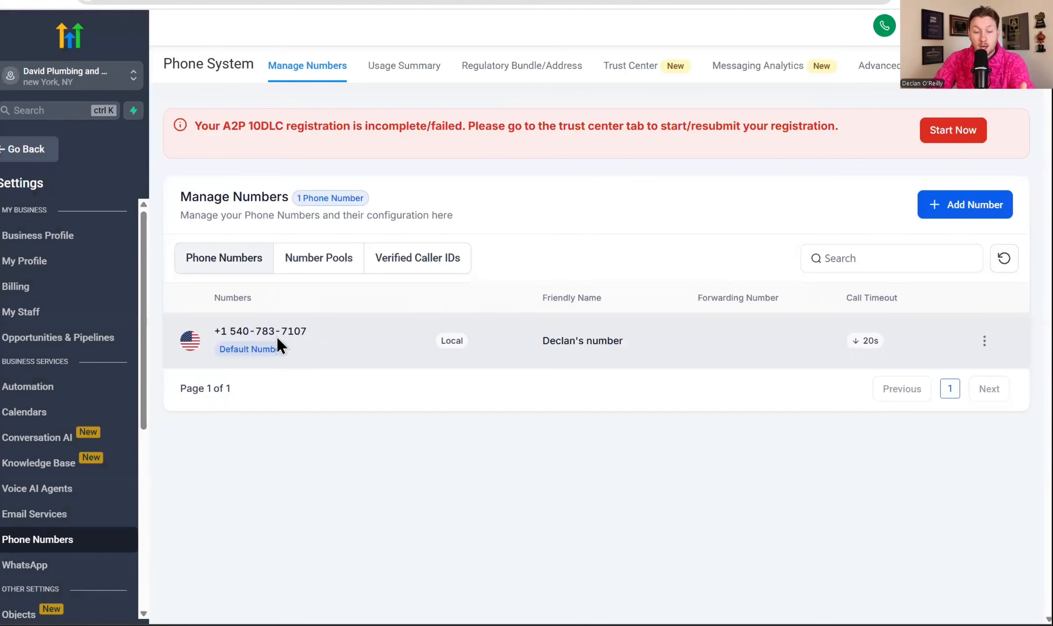
pyautogui.doubleClick(291, 331)
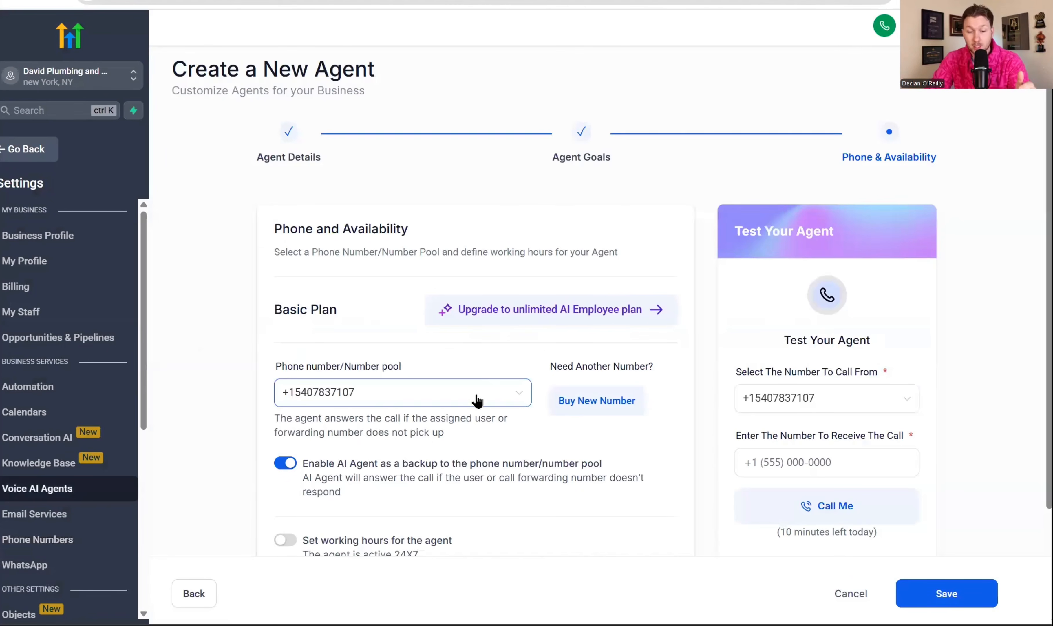
pyautogui.click(481, 395)
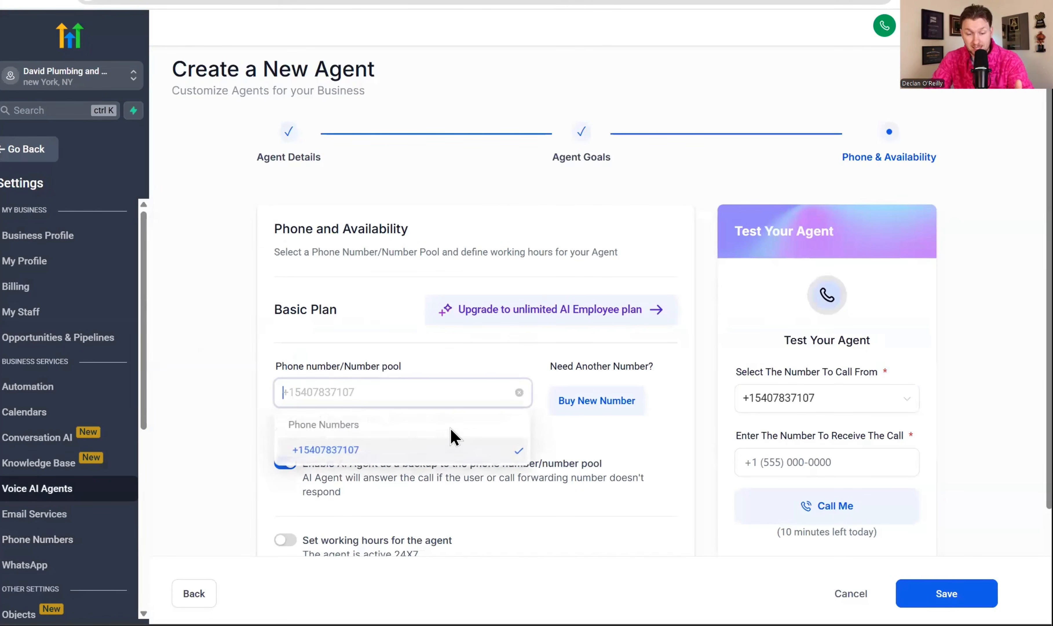
pyautogui.click(458, 370)
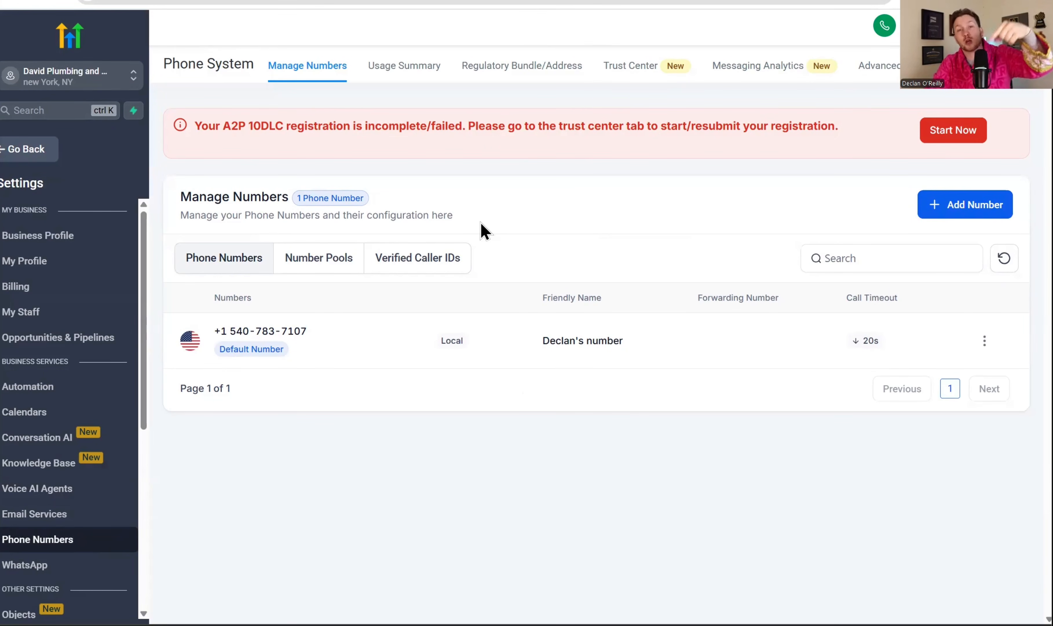
# Try entering a call forwarding number in the default number's configuration, examine its call settings, and close without saving
pyautogui.click(987, 341)
pyautogui.click(990, 417)
pyautogui.click(468, 303)
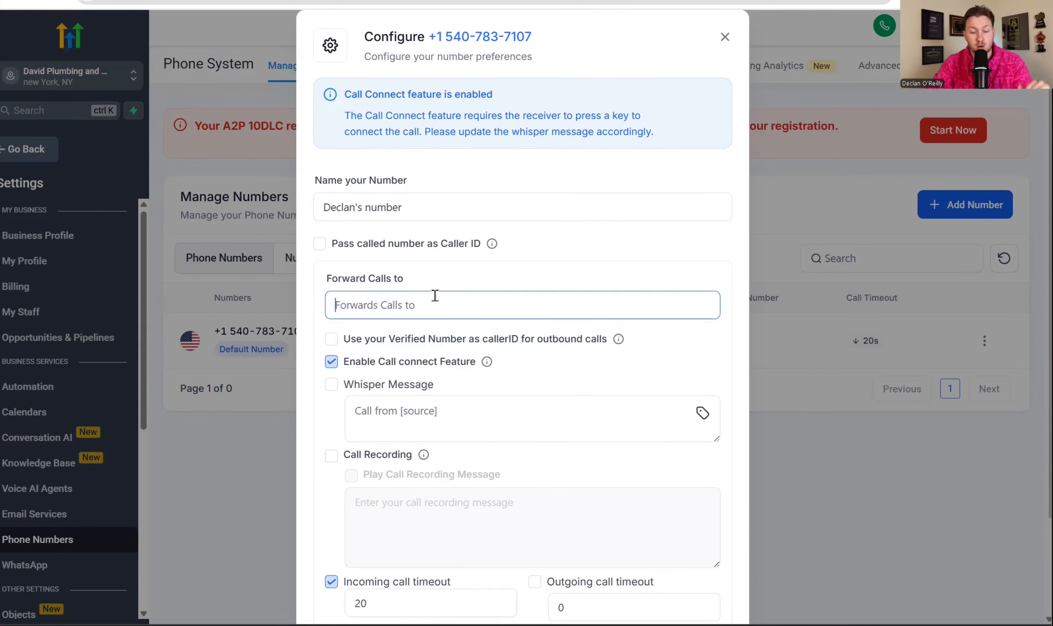
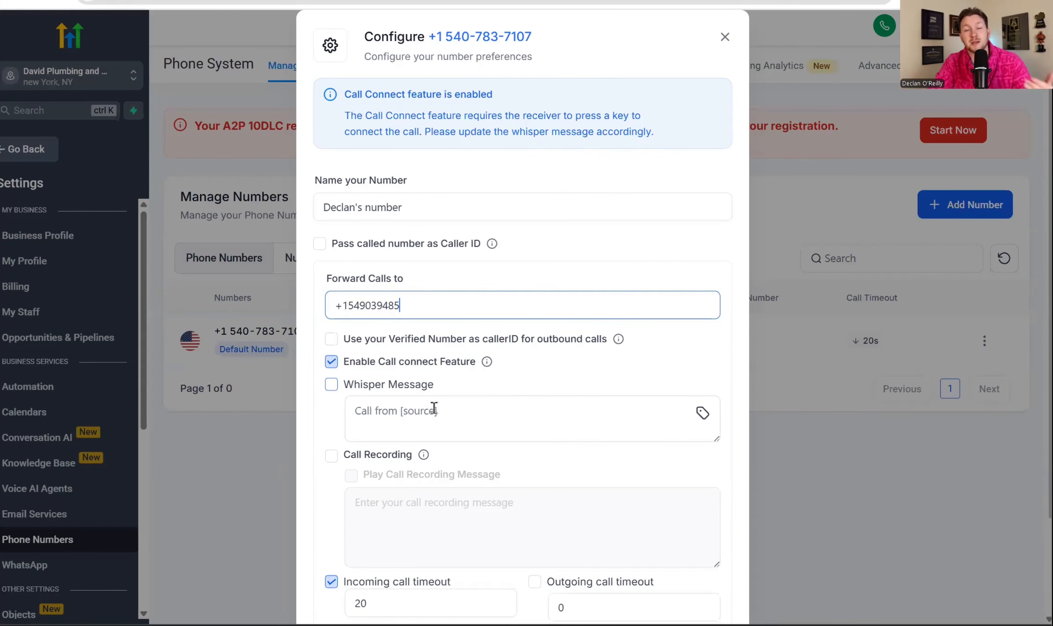
pyautogui.scroll(-3, 434, 408)
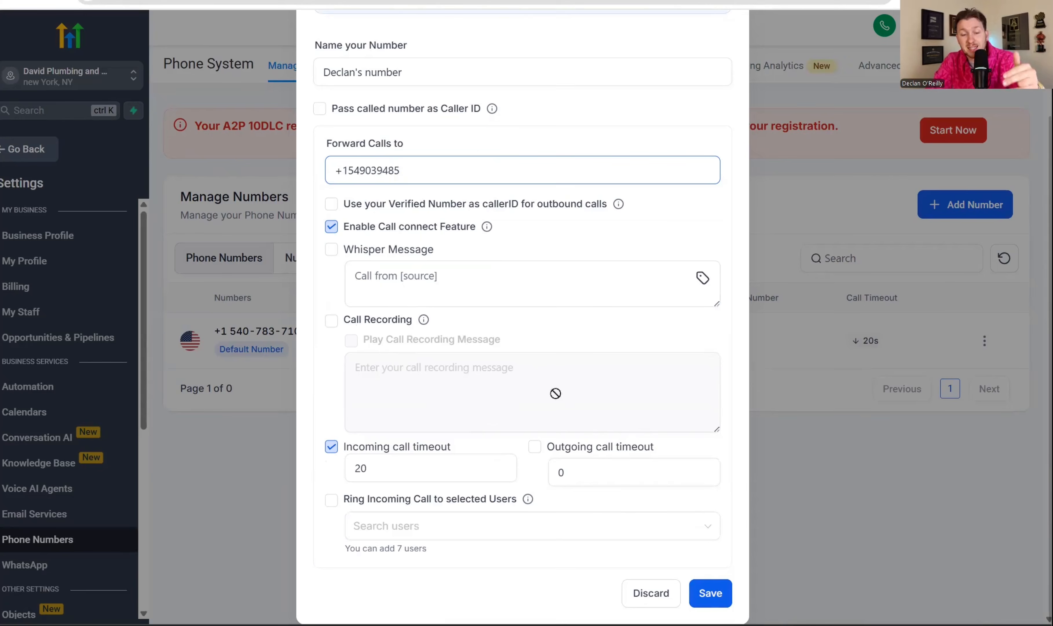
pyautogui.scroll(3, 556, 391)
pyautogui.click(725, 38)
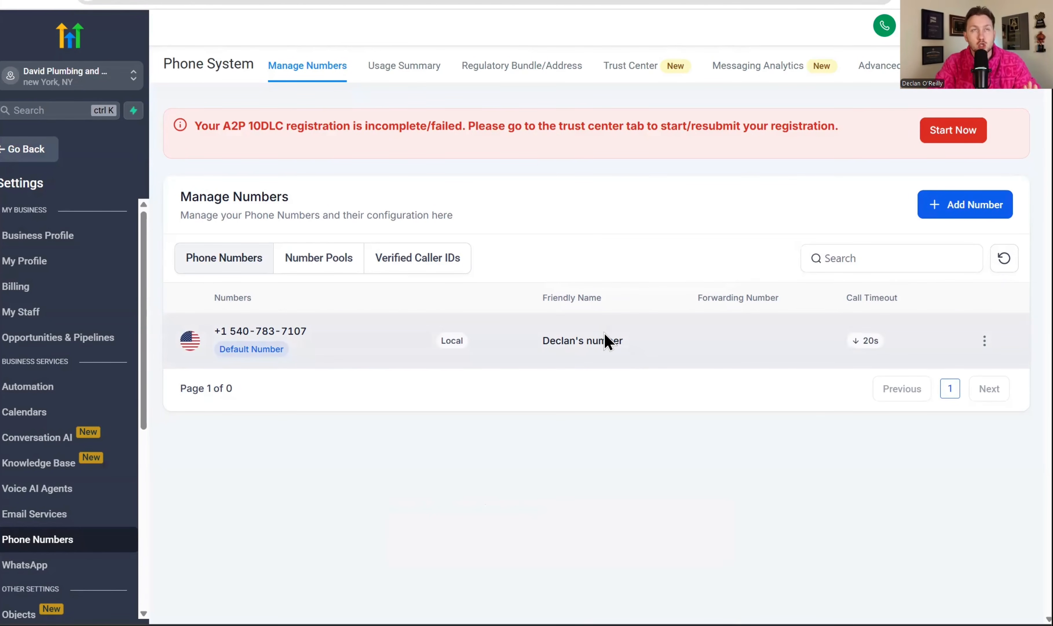
# Reopen the default number's configuration, examine its Forward Calls to and incoming call timeout settings, and close it without changes
pyautogui.click(985, 340)
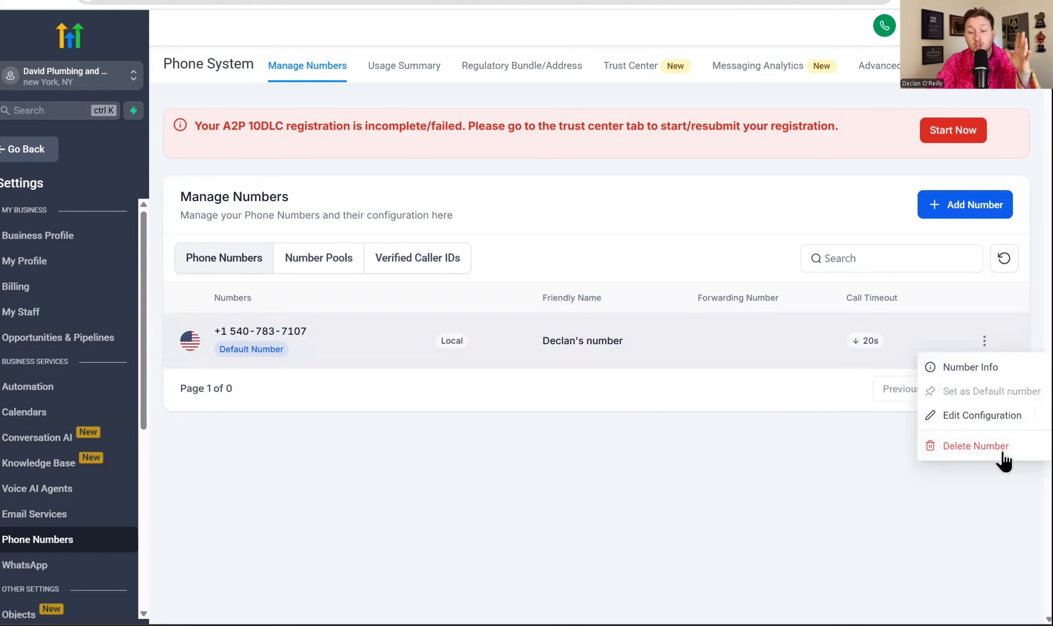
pyautogui.click(993, 416)
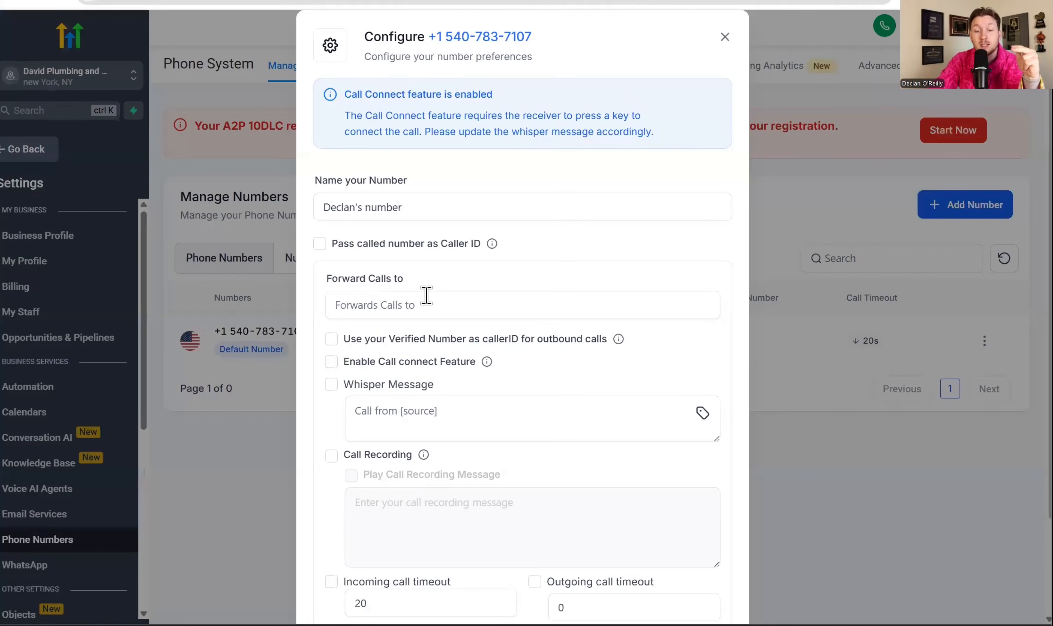
pyautogui.click(427, 295)
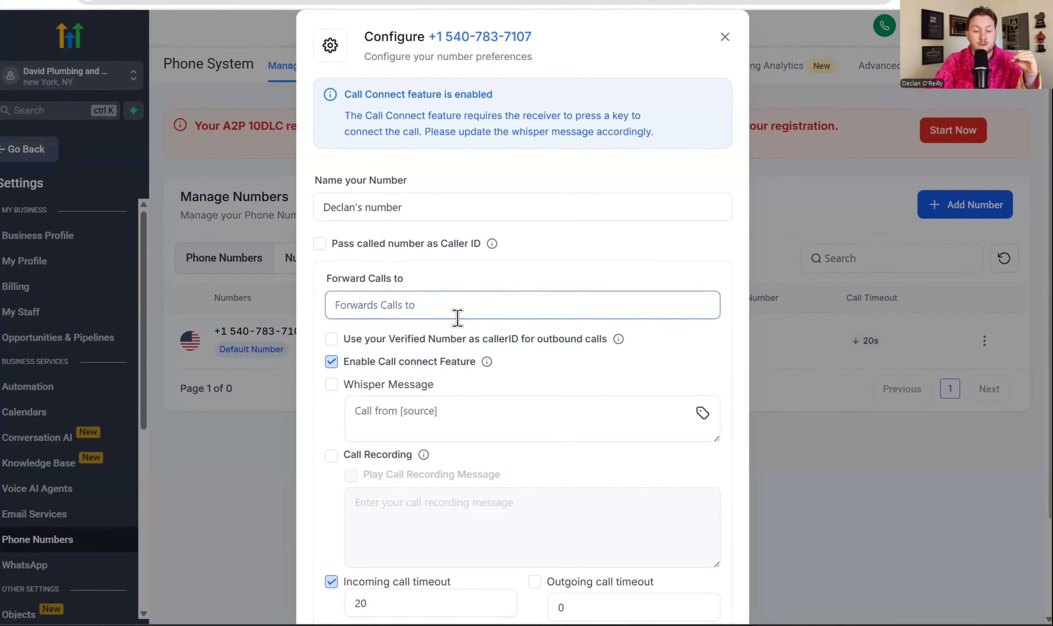
pyautogui.scroll(-3, 470, 341)
pyautogui.scroll(3, 550, 369)
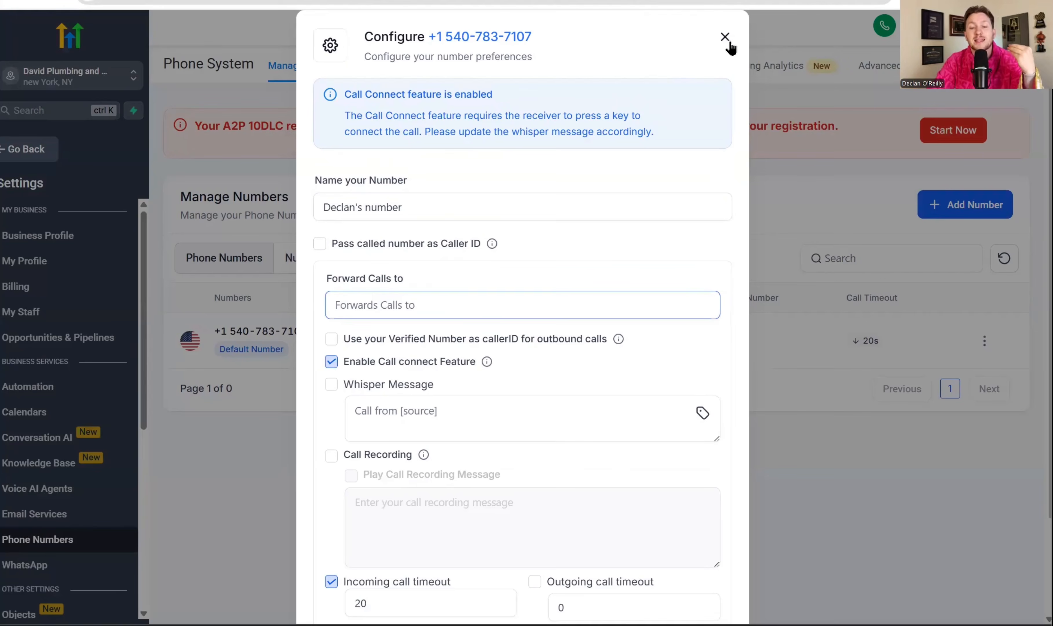
pyautogui.click(729, 43)
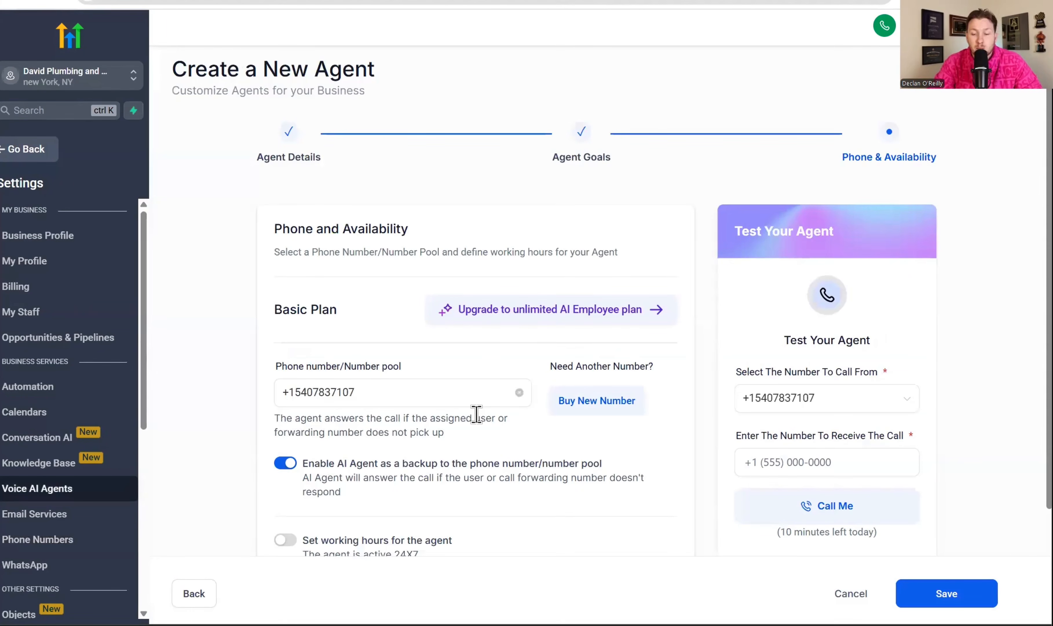
# Examine the AI Agent backup option and the agent's weekly working hours settings, leaving the working hours off
pyautogui.scroll(-3, 475, 415)
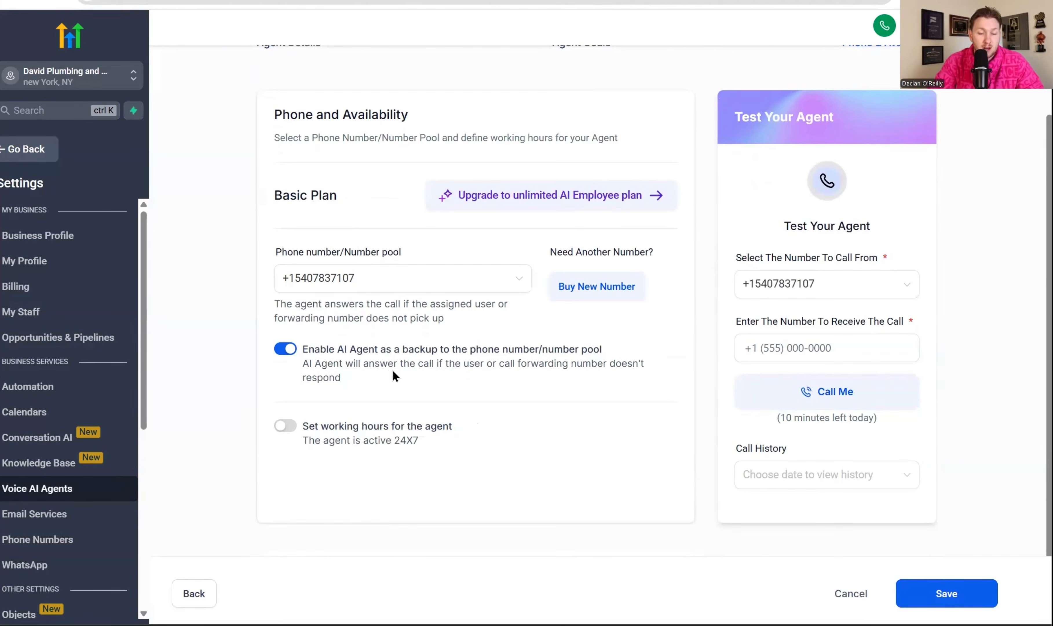
pyautogui.moveTo(499, 363); pyautogui.dragTo(554, 371)
pyautogui.click(433, 372)
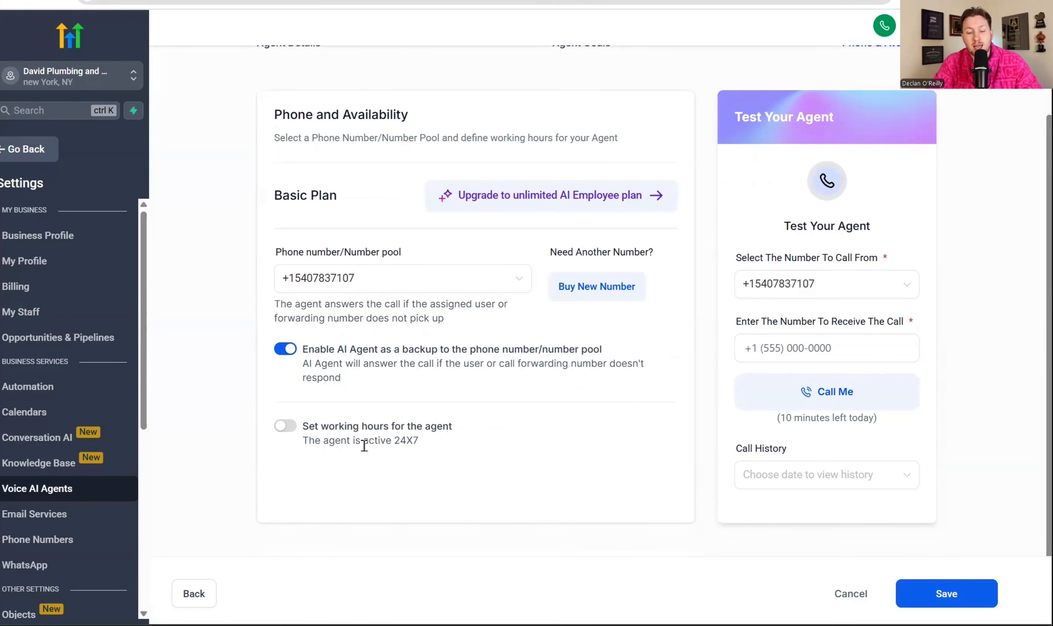
pyautogui.click(285, 425)
pyautogui.scroll(-5, 489, 495)
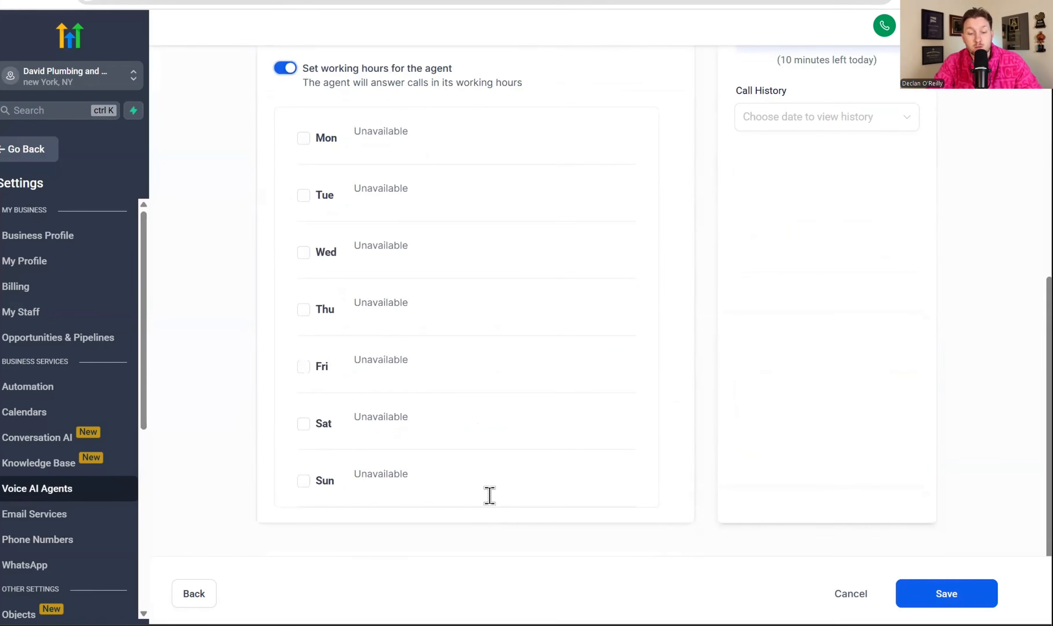
pyautogui.scroll(7, 278, 290)
pyautogui.click(284, 539)
pyautogui.scroll(-2, 508, 477)
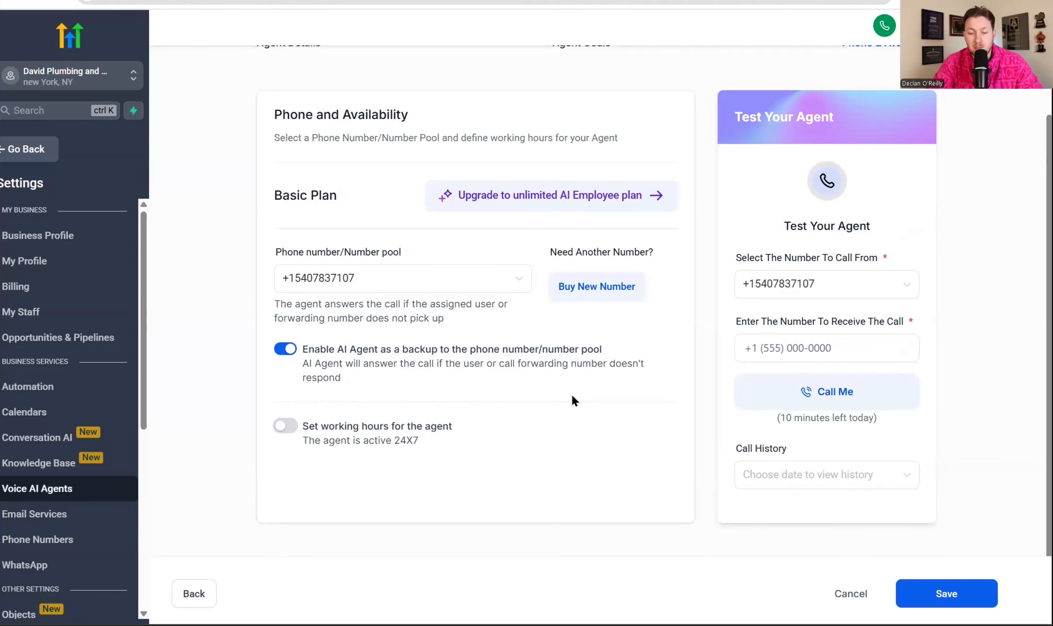
# Save the agent's phone and availability settings, and reopen the saved agent for editing from the agent list
pyautogui.scroll(3, 572, 393)
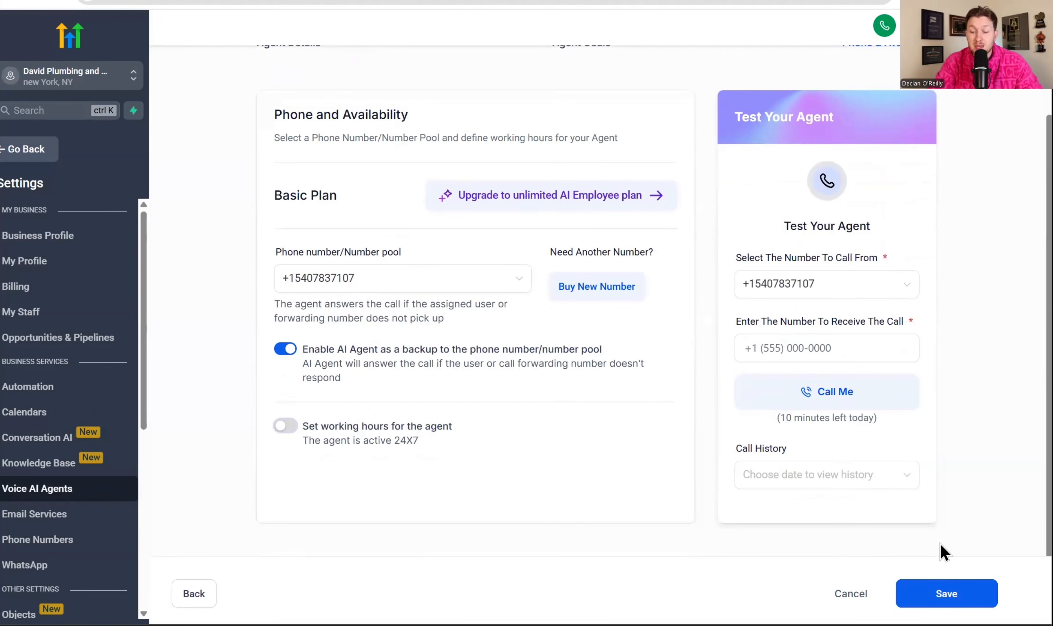
pyautogui.click(946, 593)
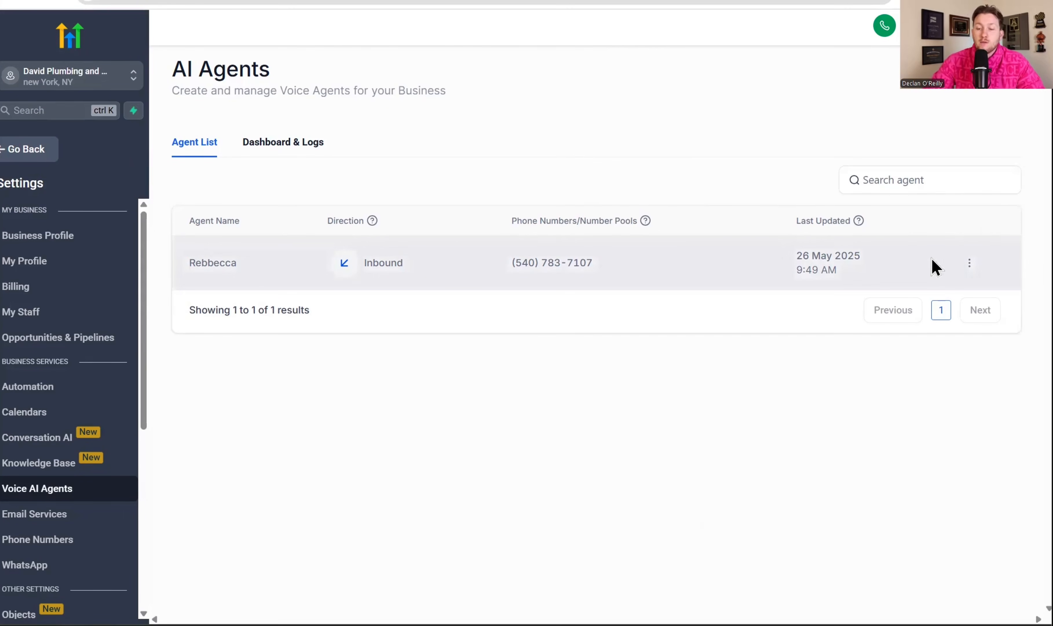
pyautogui.click(969, 263)
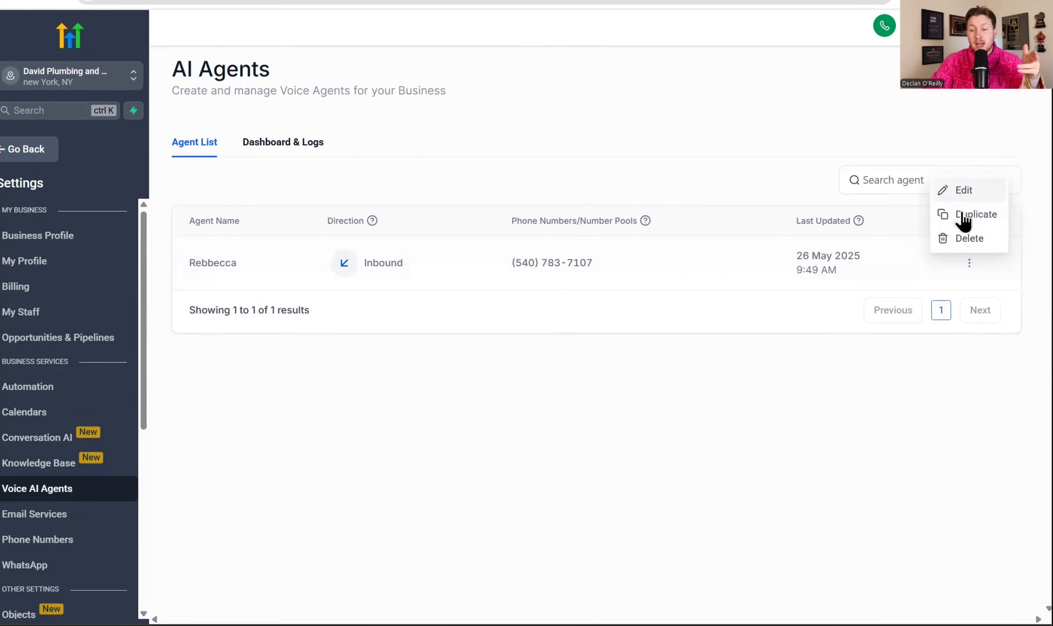
pyautogui.click(989, 188)
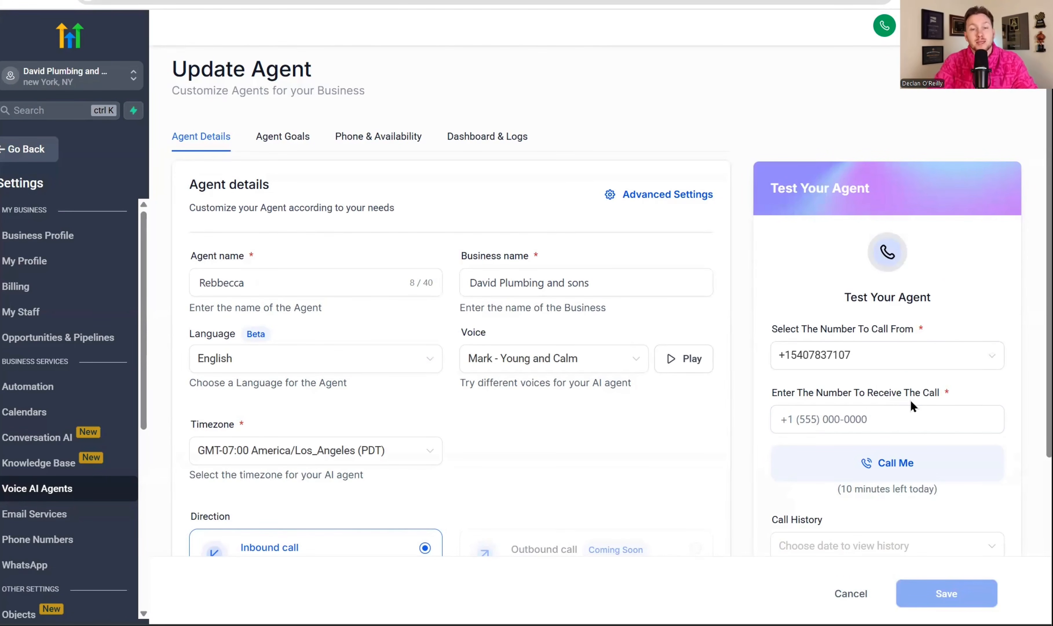
# Examine the agent's call statistics, durations and call log in its dashboard and logs
pyautogui.click(490, 139)
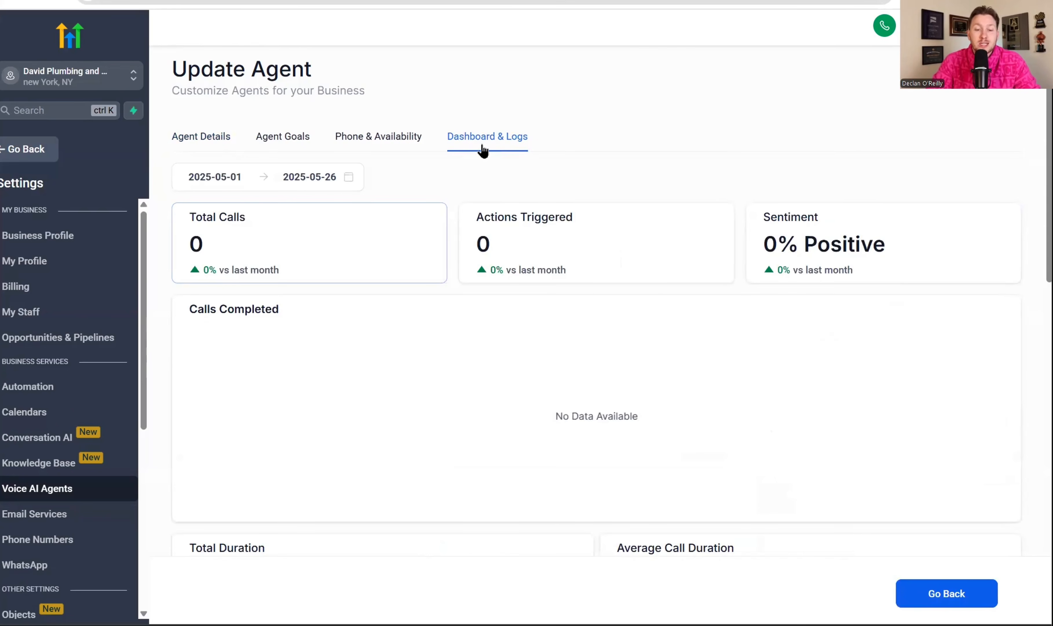
pyautogui.scroll(-10, 467, 270)
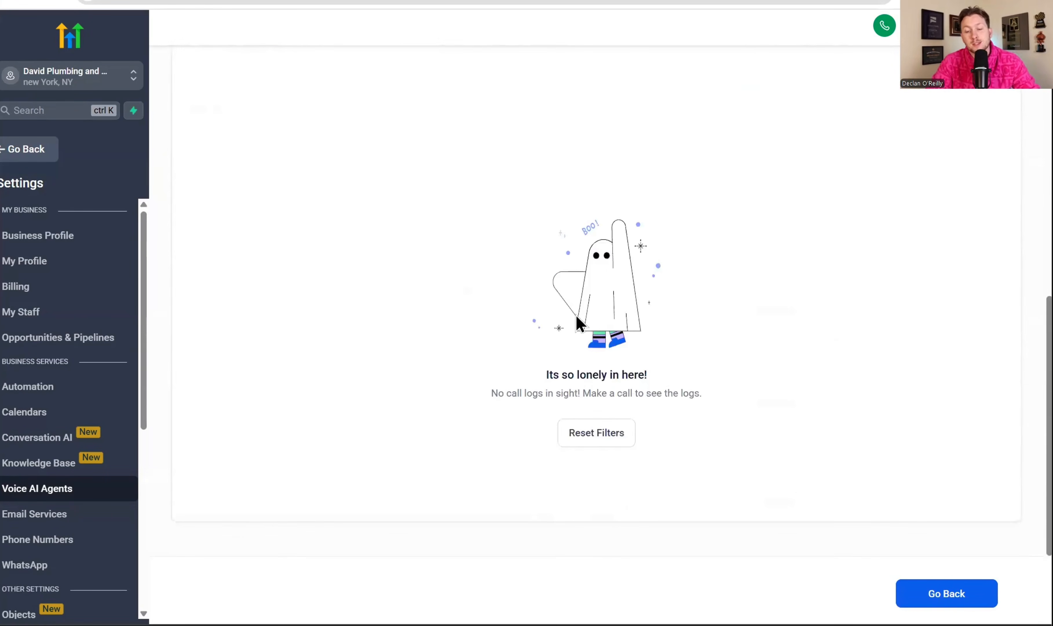
pyautogui.scroll(10, 579, 324)
pyautogui.scroll(1, 580, 323)
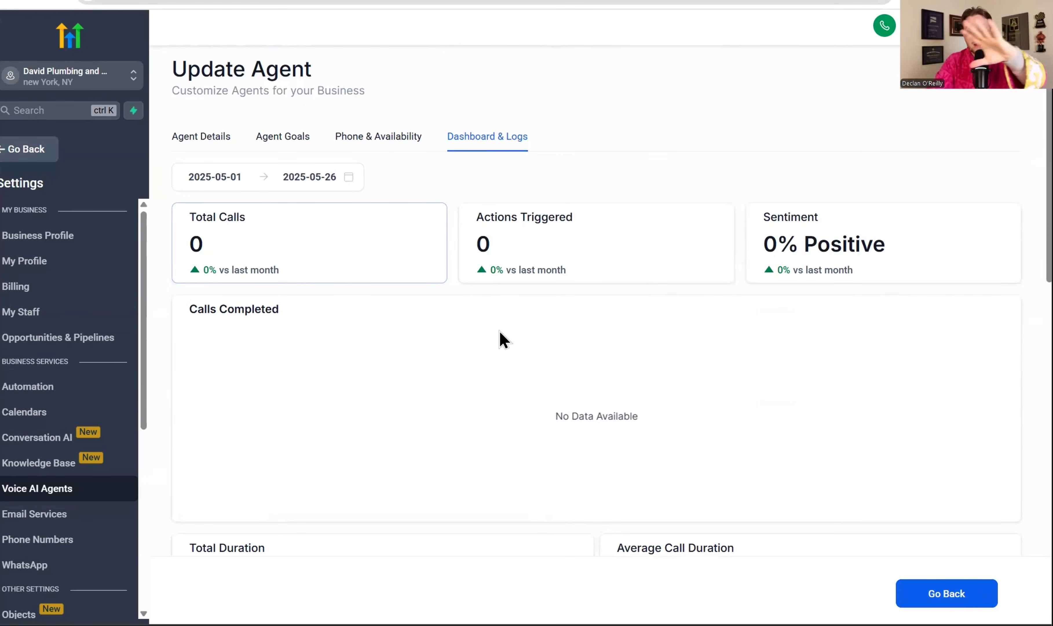
pyautogui.scroll(-8, 498, 401)
pyautogui.scroll(-2, 491, 380)
pyautogui.scroll(6, 496, 363)
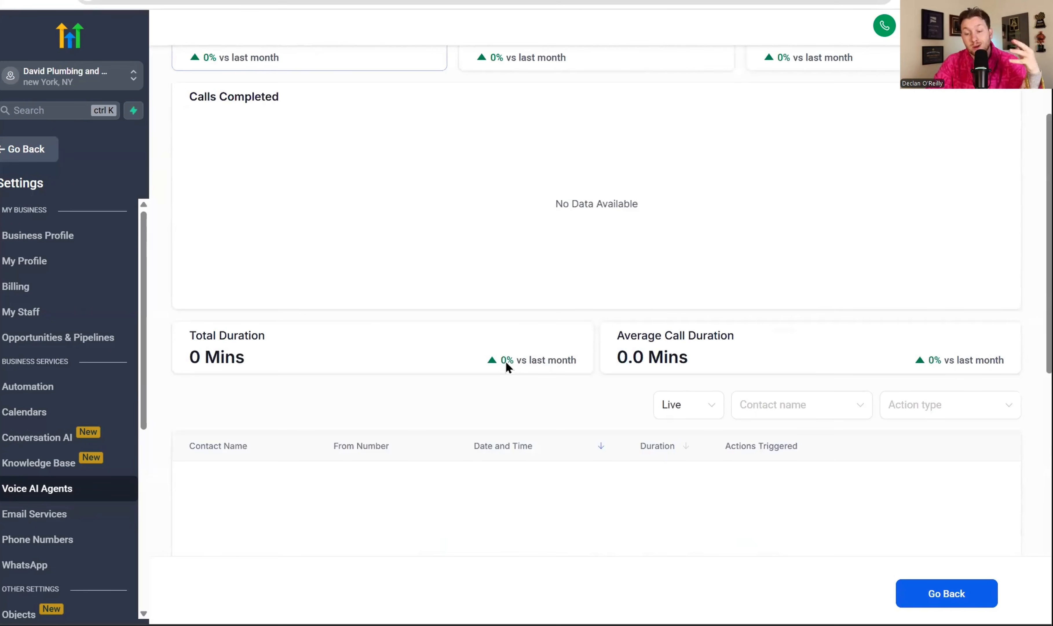
pyautogui.scroll(4, 582, 333)
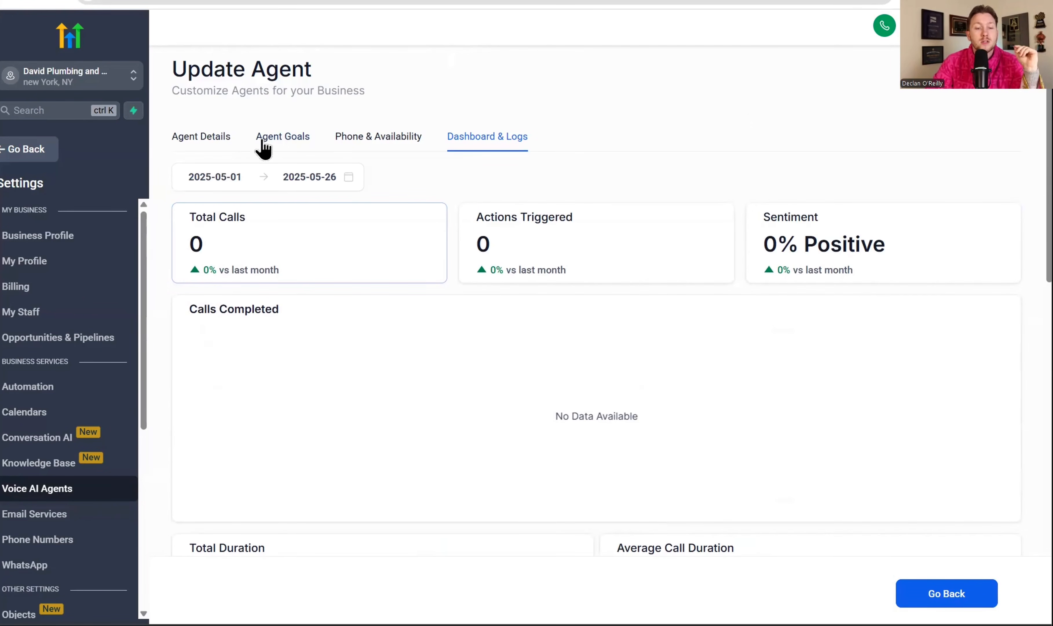
# Enter the phone number to receive the test call in the agent's phone and availability settings, and start the call
pyautogui.click(363, 138)
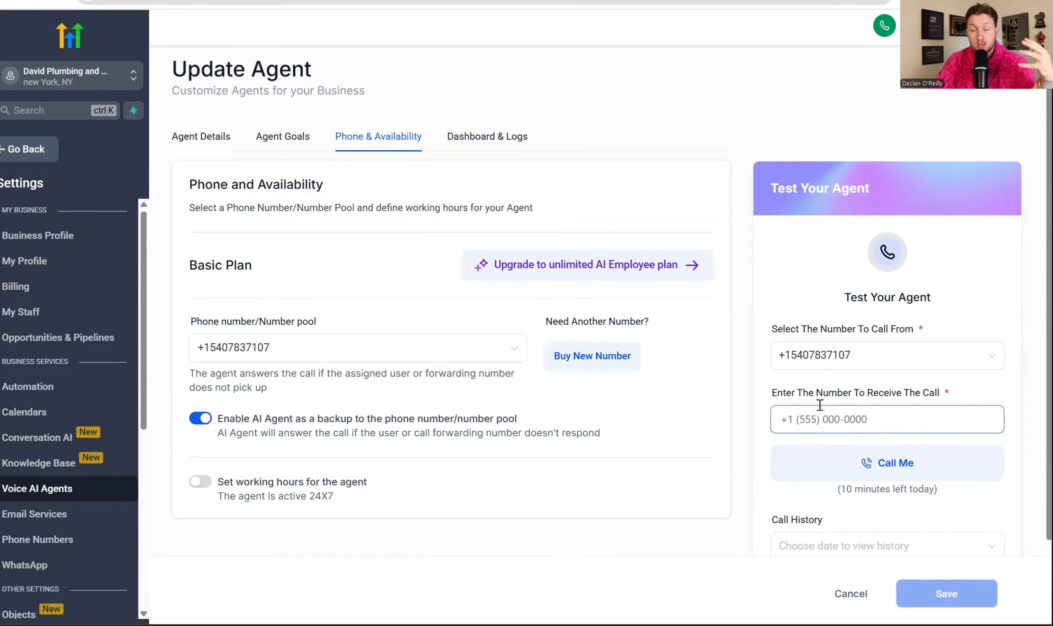
pyautogui.click(882, 413)
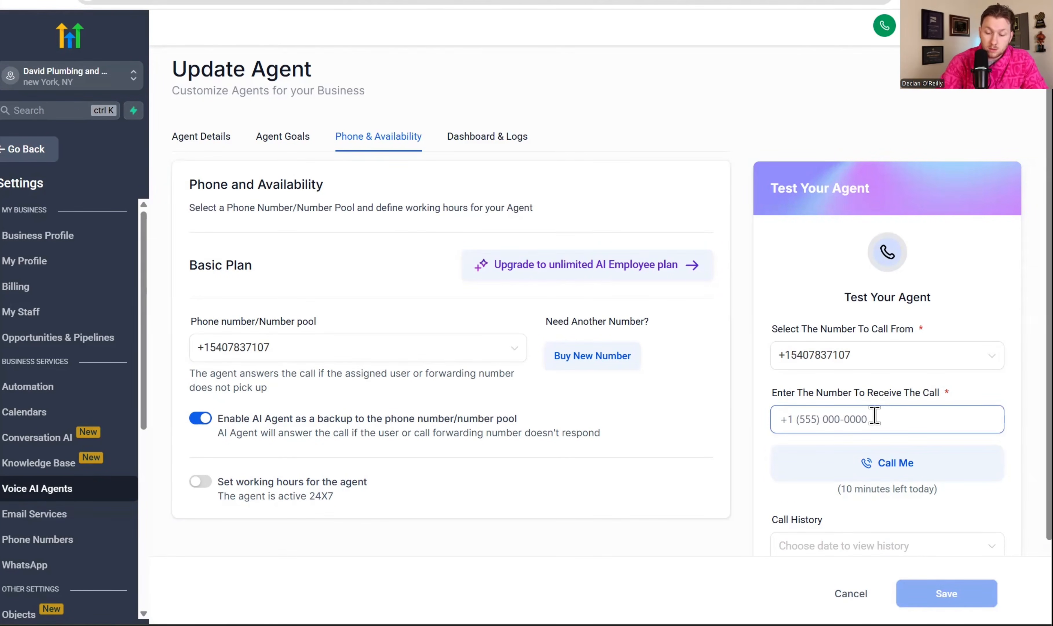
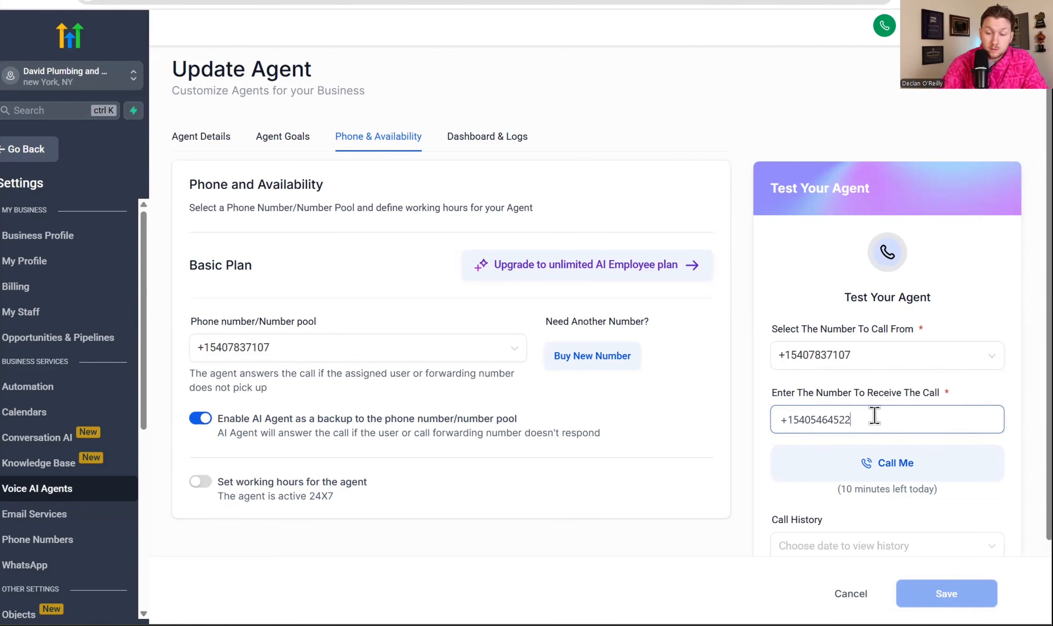
pyautogui.click(883, 472)
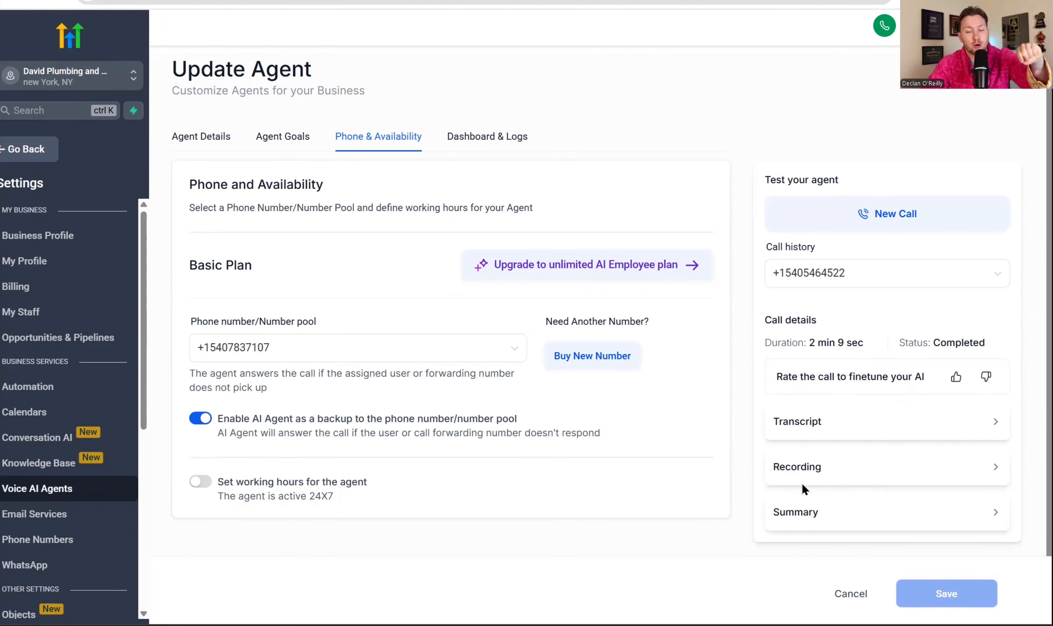
# Review the voice options in the agent's details without choosing a different voice
pyautogui.click(204, 145)
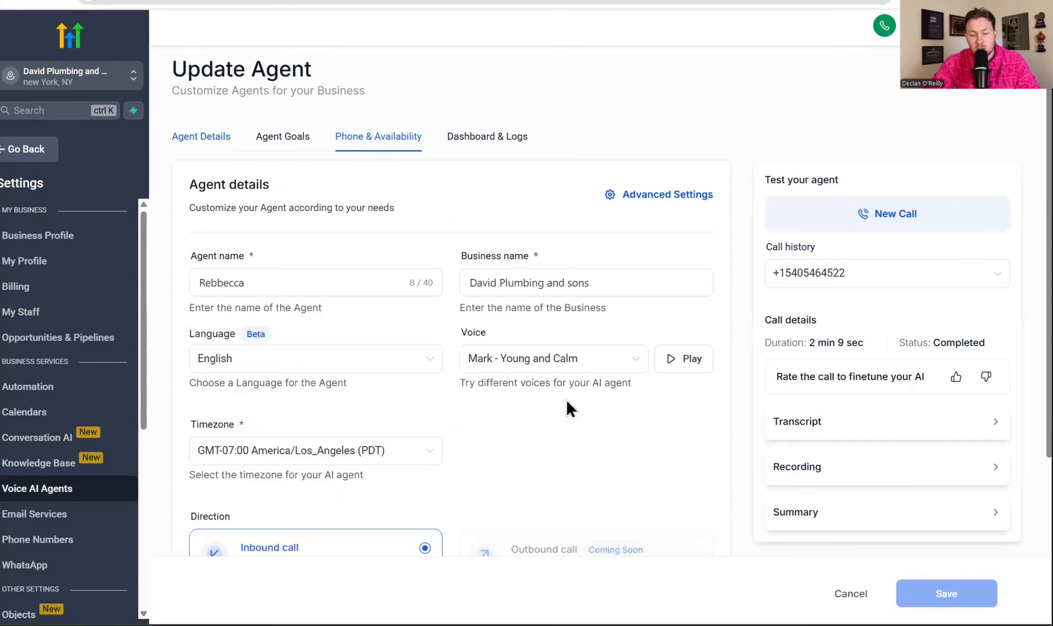
pyautogui.click(585, 361)
pyautogui.click(697, 448)
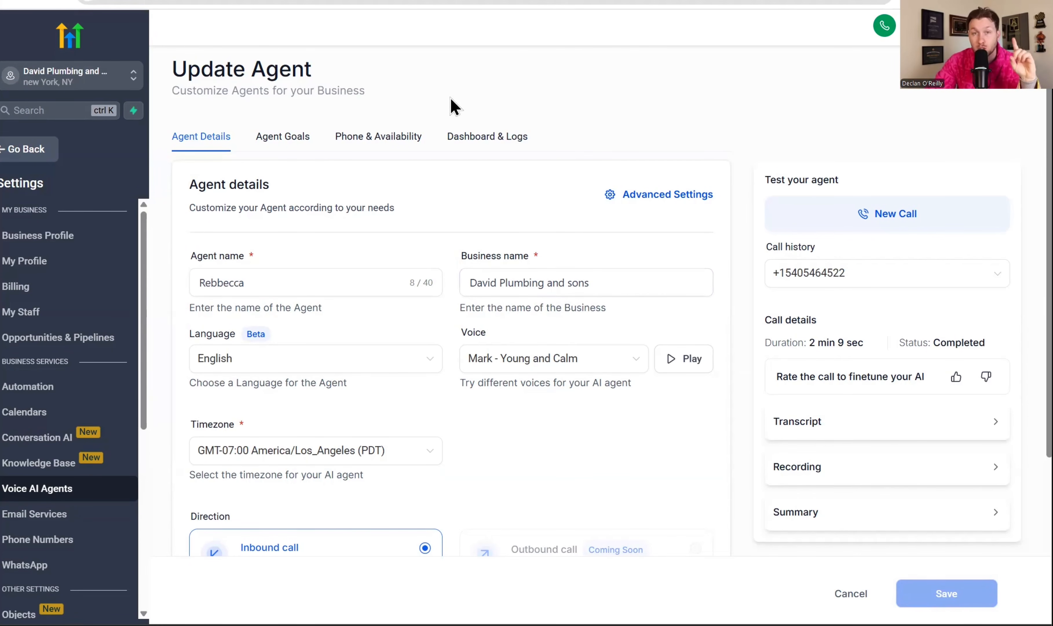
# Show the Estimate Call calendar in the calendar view, examine the contact details of the Thursday, May 29 appointment, and close it
pyautogui.click(19, 154)
pyautogui.click(61, 234)
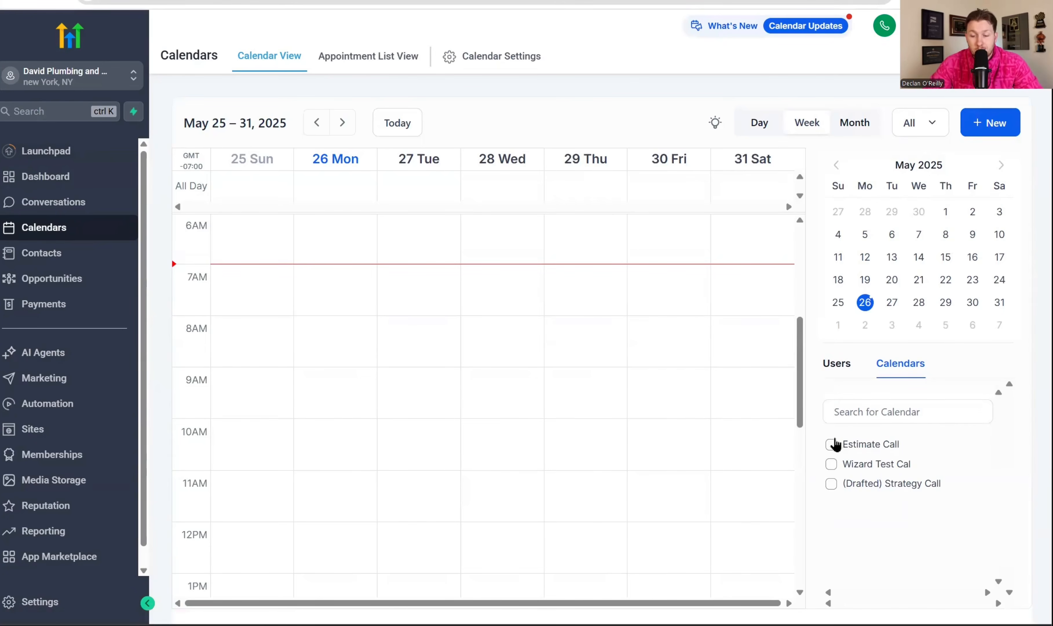
pyautogui.click(834, 445)
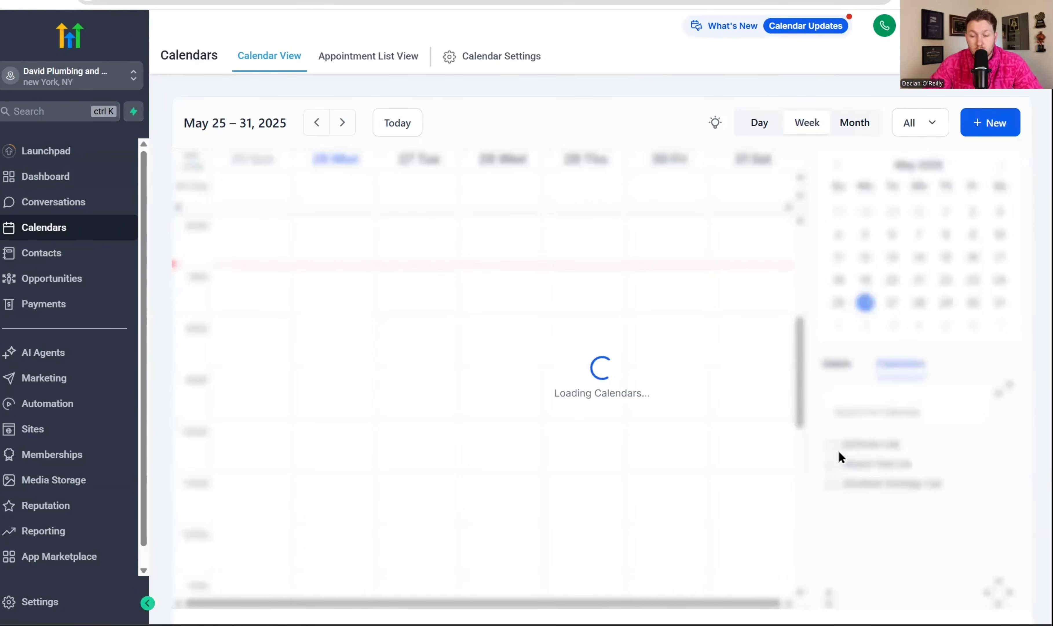
pyautogui.scroll(-5, 658, 372)
pyautogui.click(592, 431)
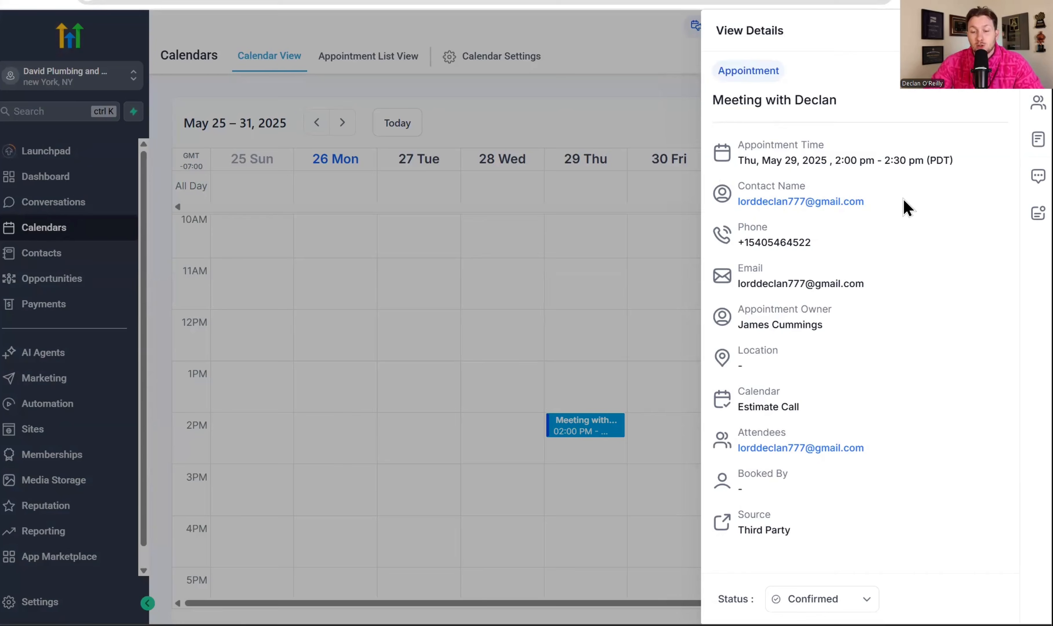
pyautogui.moveTo(806, 202); pyautogui.dragTo(898, 201)
pyautogui.click(807, 243)
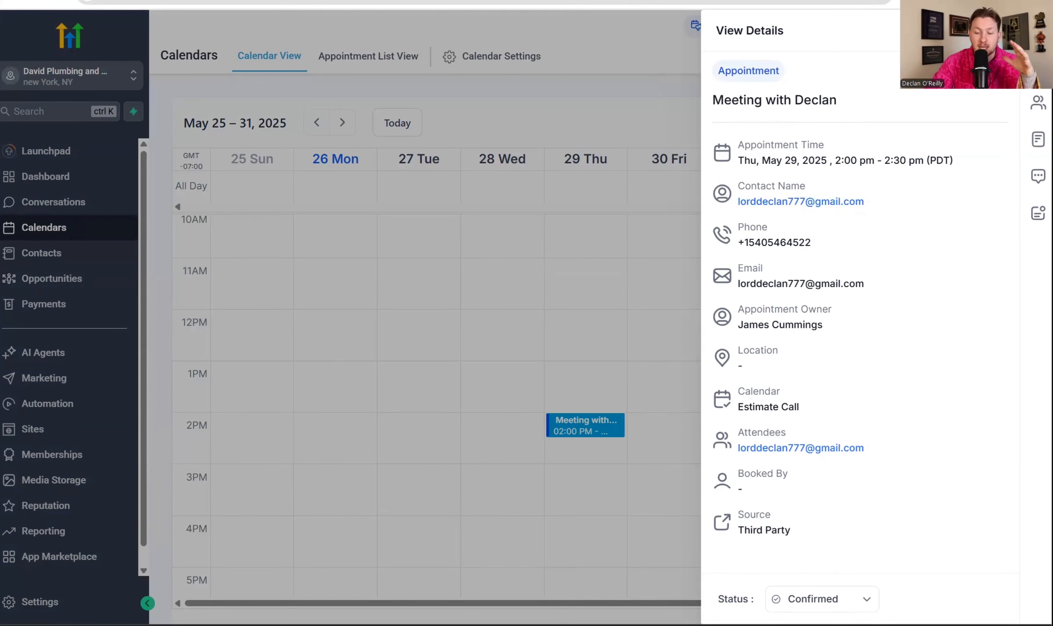
pyautogui.click(1037, 31)
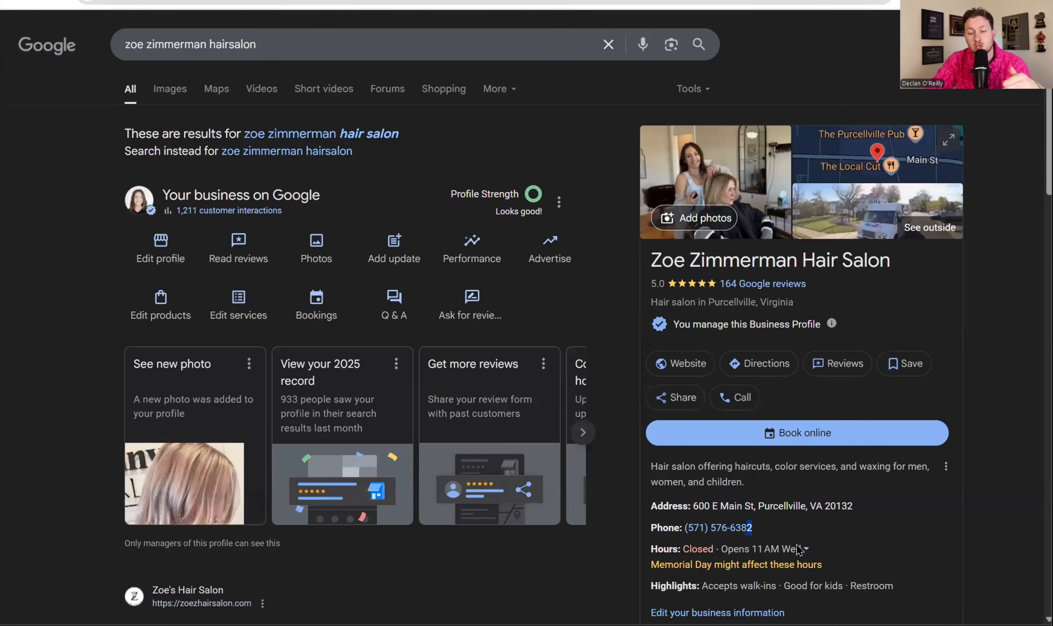
pyautogui.moveTo(791, 530); pyautogui.dragTo(775, 534)
pyautogui.click(776, 523)
pyautogui.moveTo(777, 522)
pyautogui.mouseDown()
pyautogui.moveTo(691, 527)
pyautogui.moveTo(767, 530)
pyautogui.mouseUp()
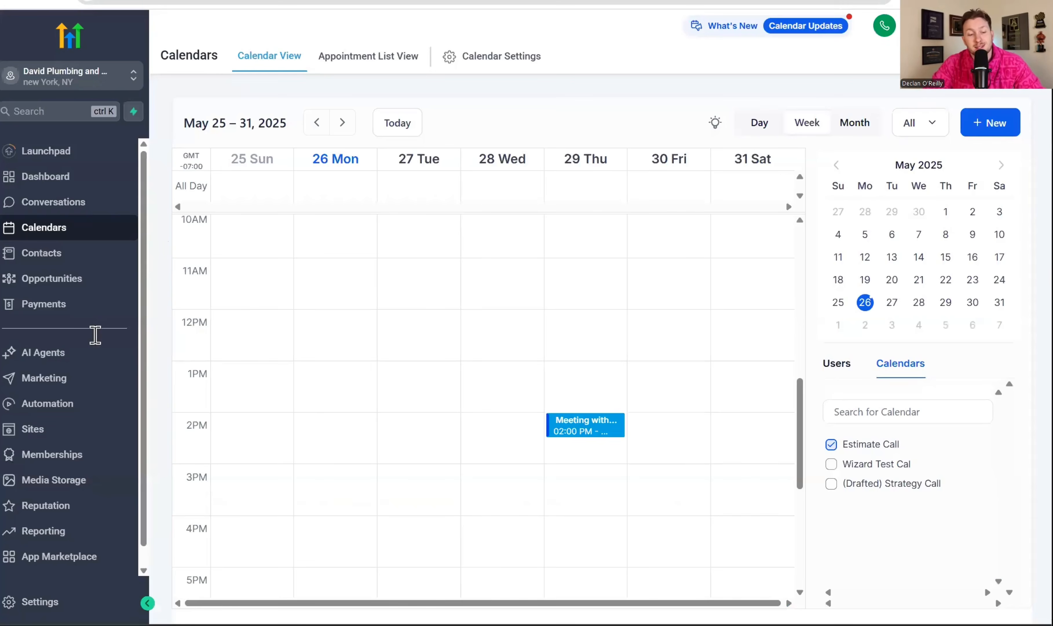
# Reopen the inbound Voice AI agent from the AI Agents area and examine its details and test call settings
pyautogui.click(82, 355)
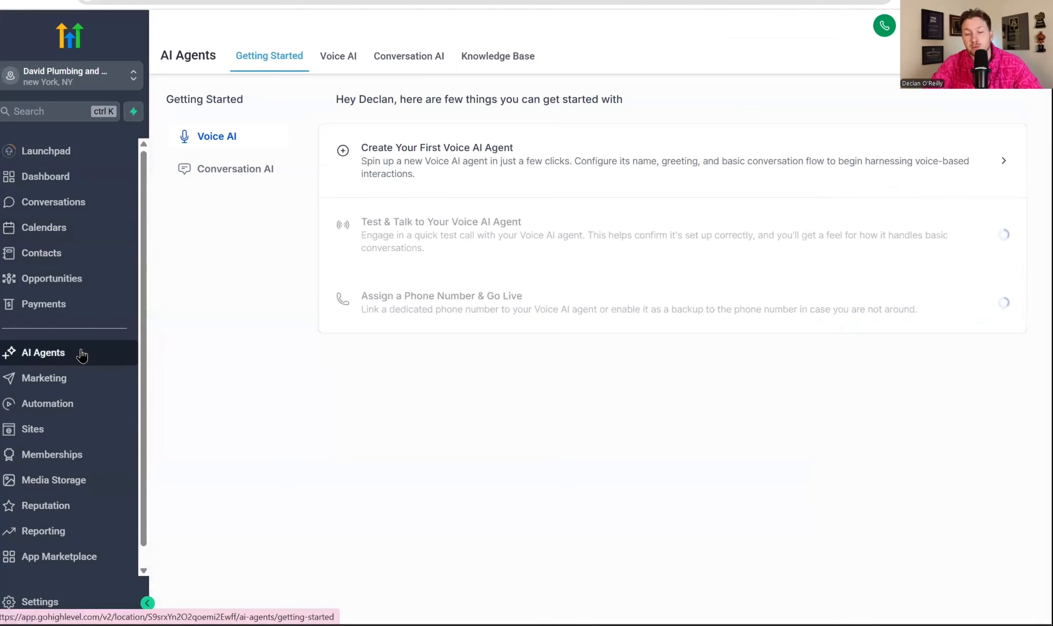
pyautogui.click(339, 64)
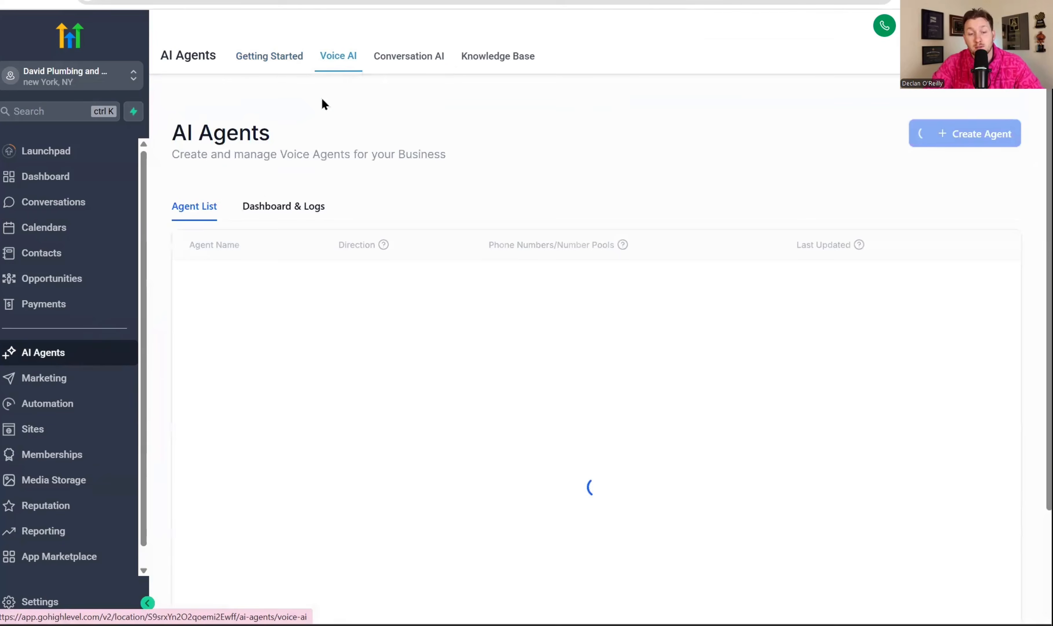
pyautogui.click(231, 329)
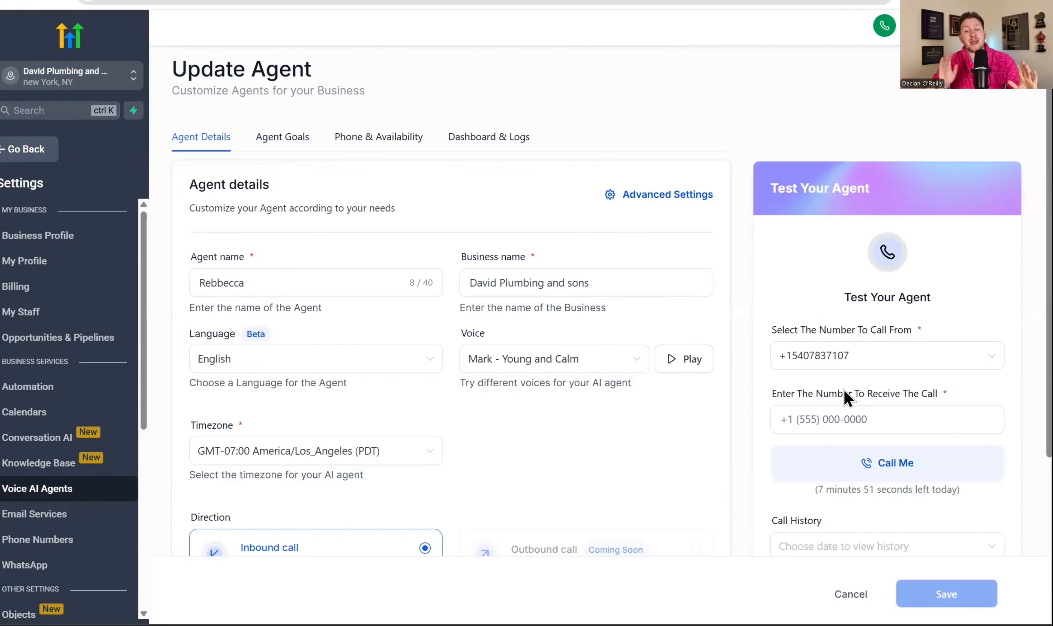
pyautogui.click(906, 427)
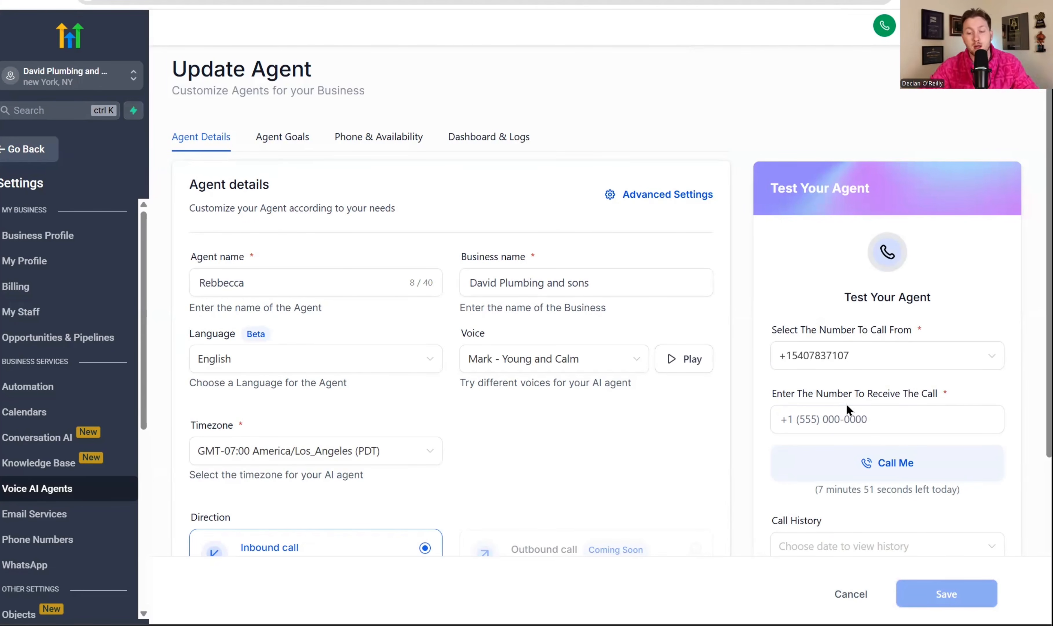
pyautogui.scroll(-5, 695, 338)
pyautogui.scroll(5, 722, 346)
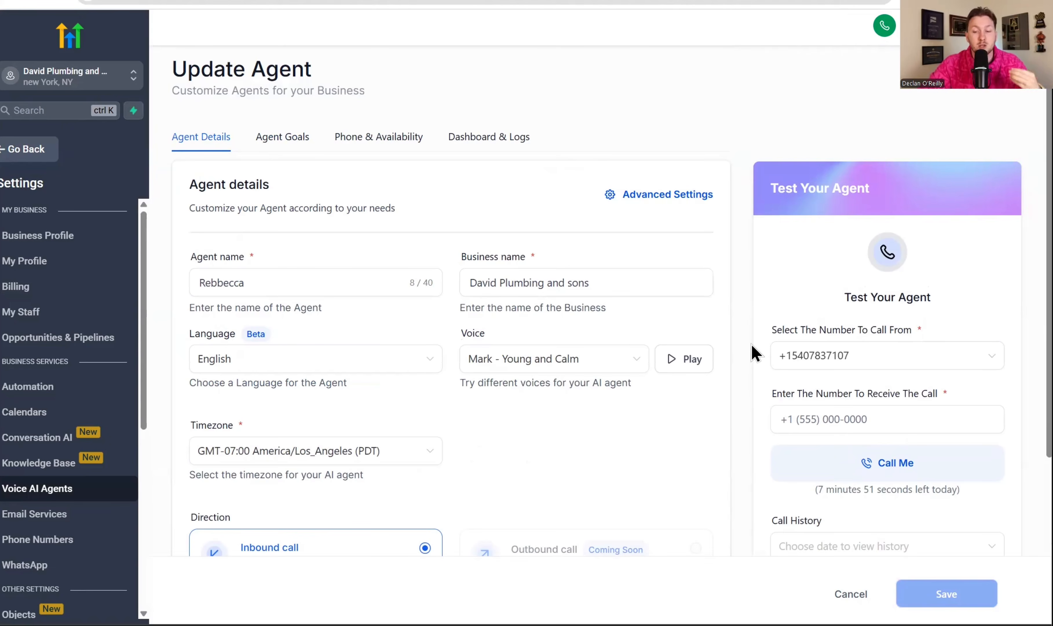